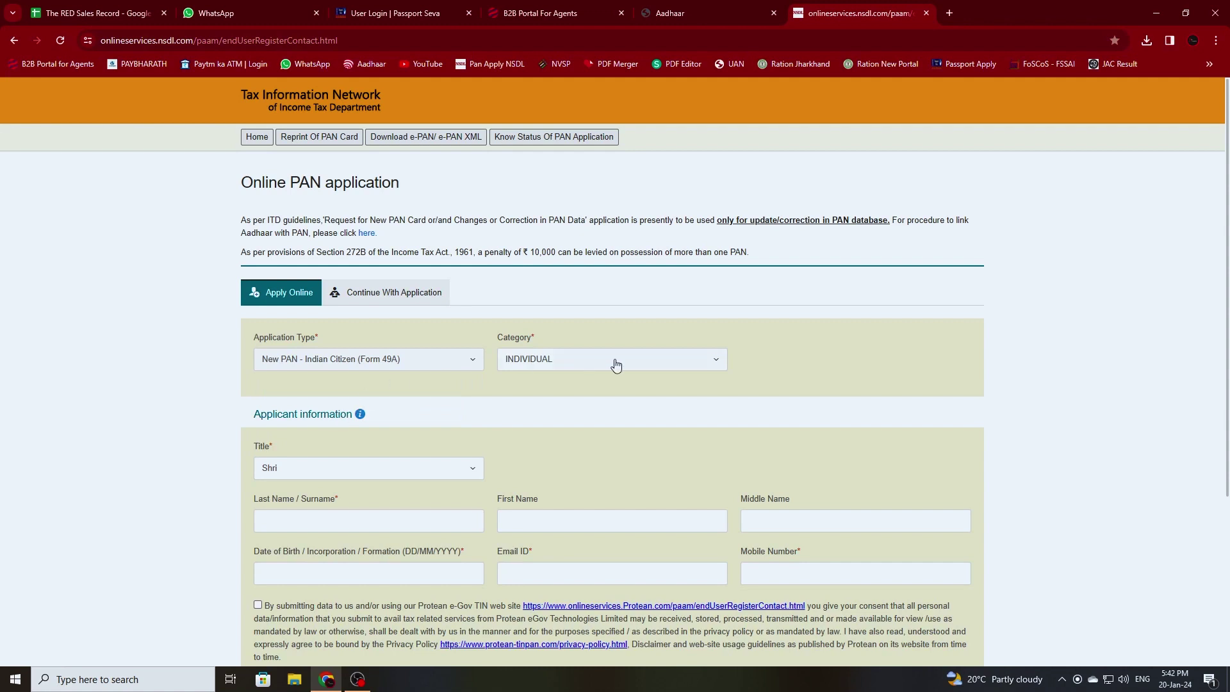
# Keep INDIVIDUAL as the applicant category after reviewing the category list
pyautogui.click(531, 359)
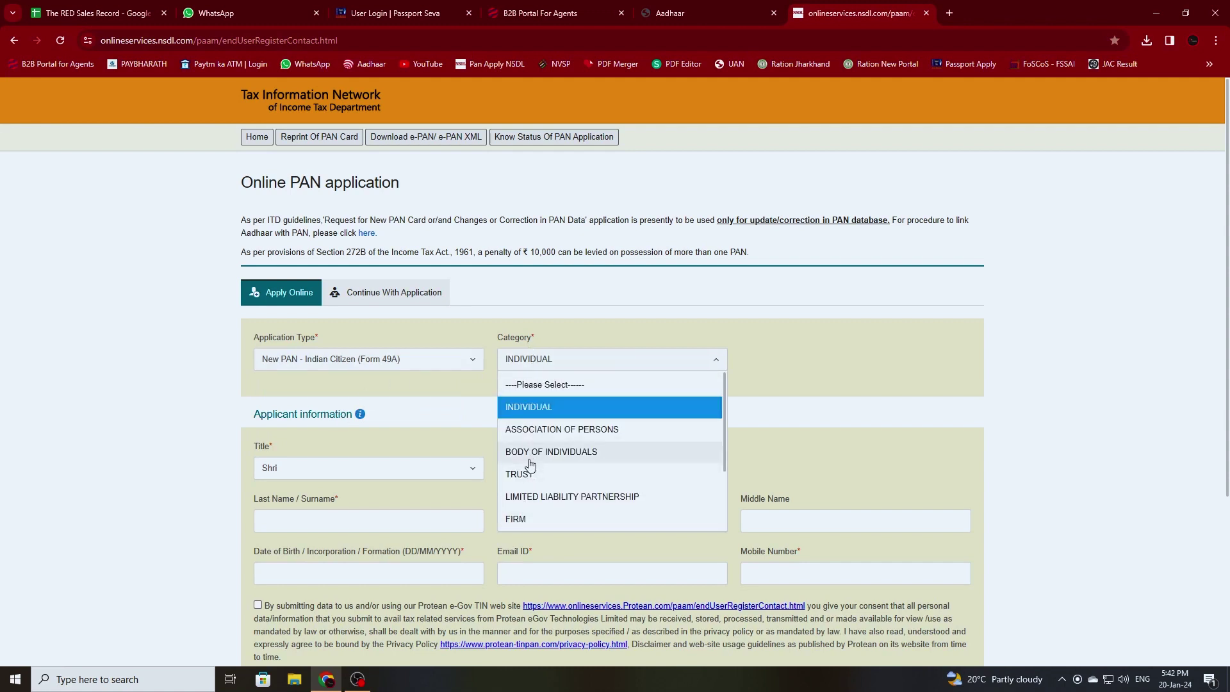
pyautogui.scroll(-3, 528, 480)
pyautogui.scroll(3, 525, 474)
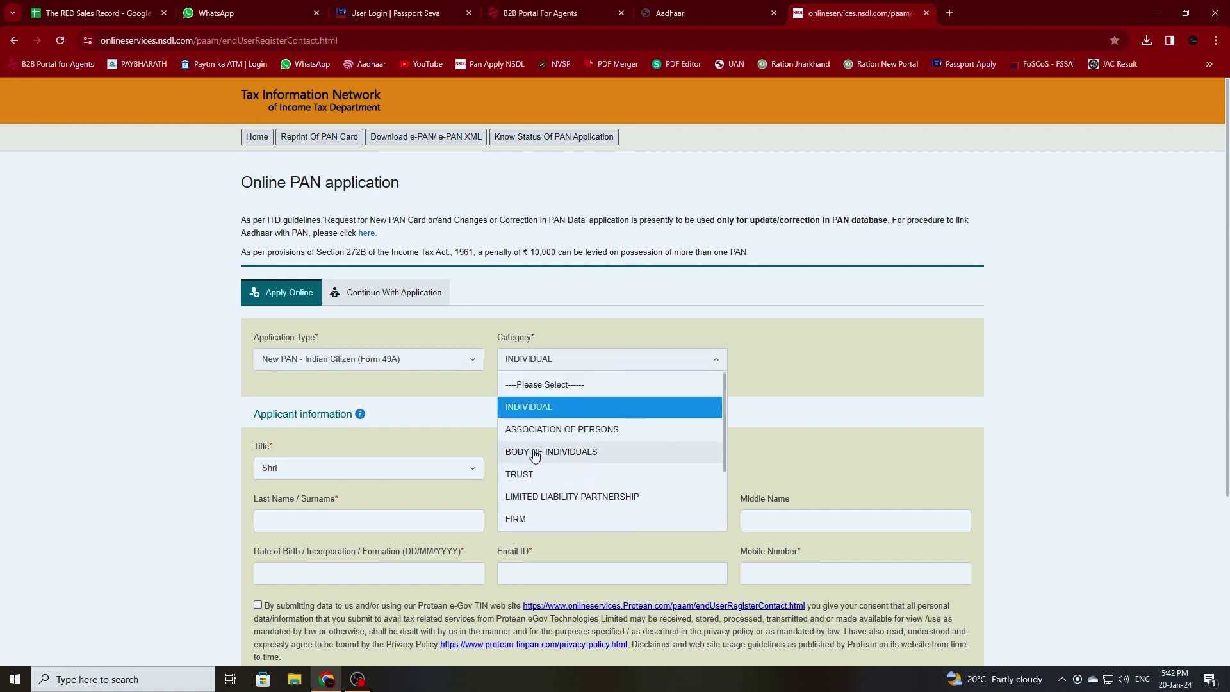
pyautogui.click(531, 410)
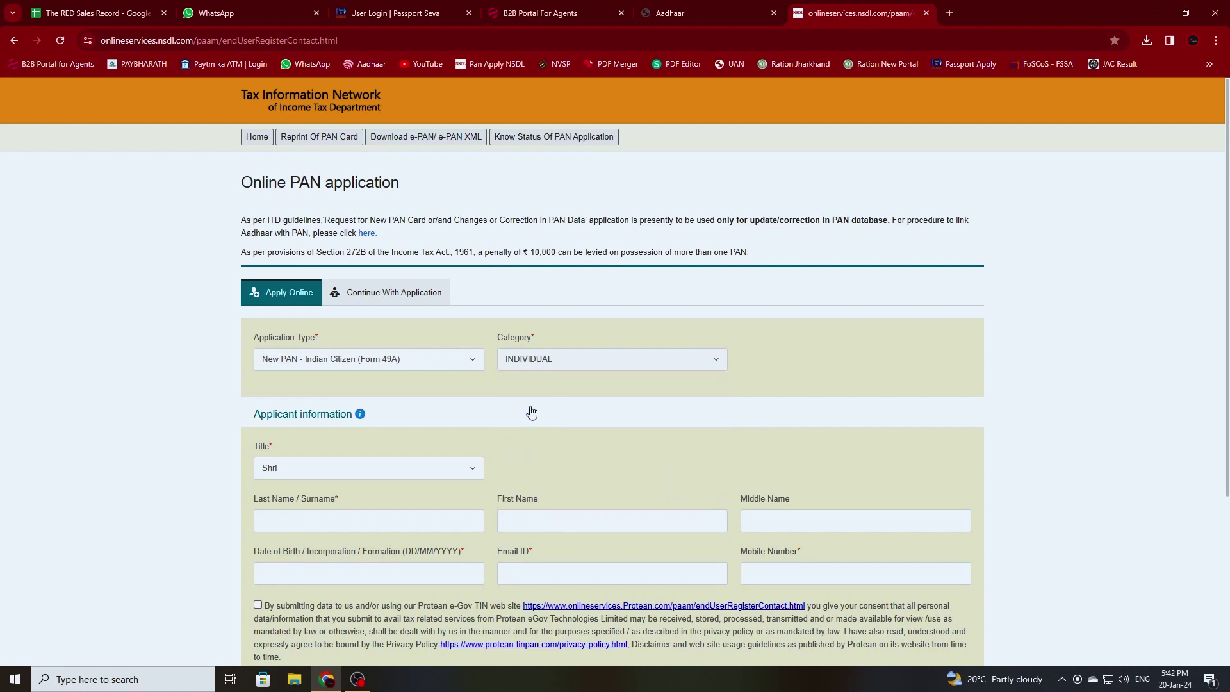
pyautogui.click(537, 368)
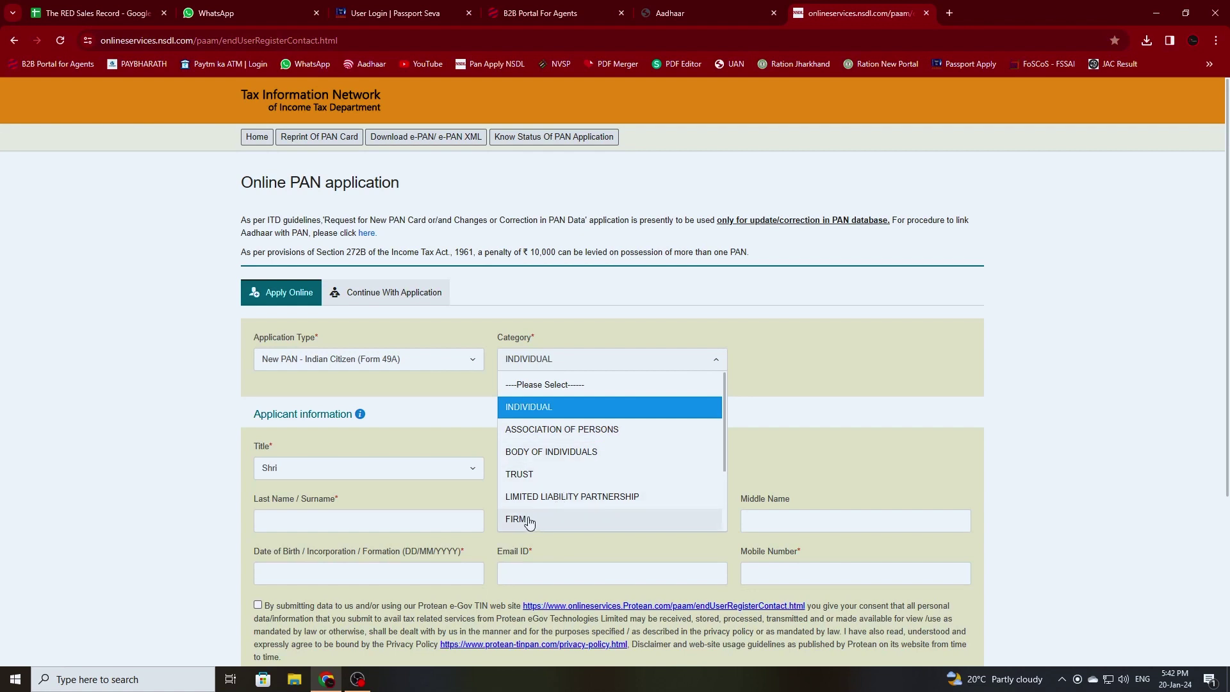
pyautogui.scroll(-1, 548, 470)
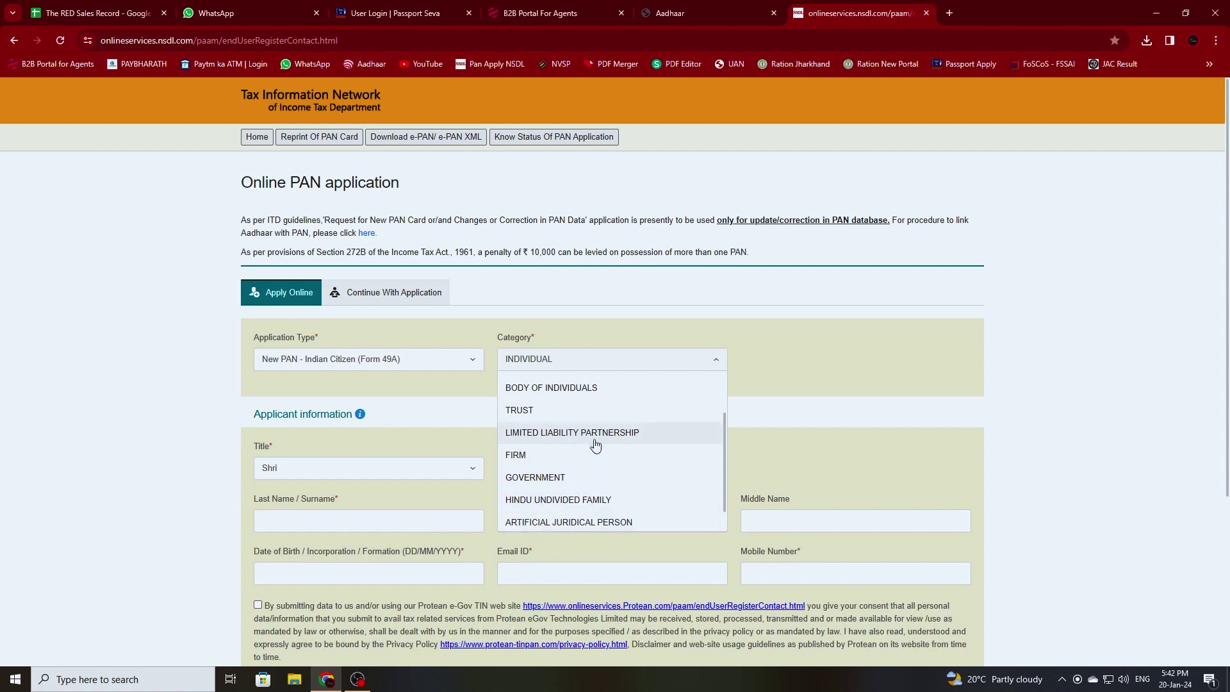
pyautogui.scroll(1, 590, 443)
pyautogui.click(535, 407)
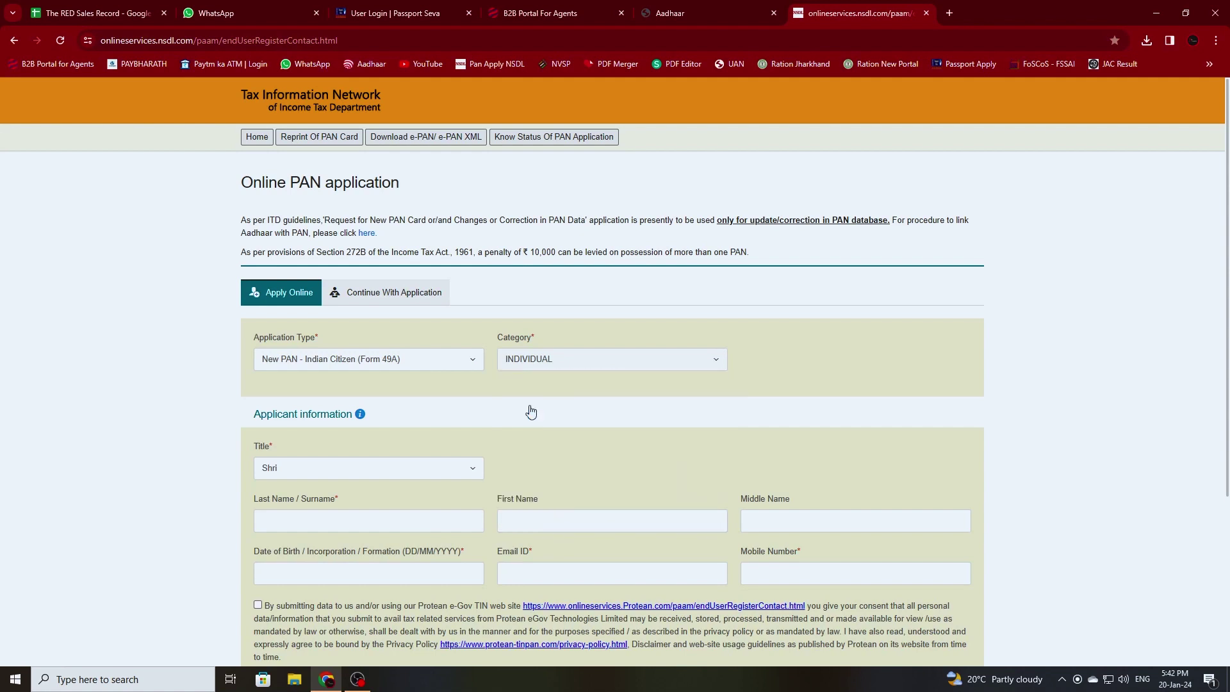
# With title Shri, enter the applicant's surname, corrected first name and middle name
pyautogui.click(310, 478)
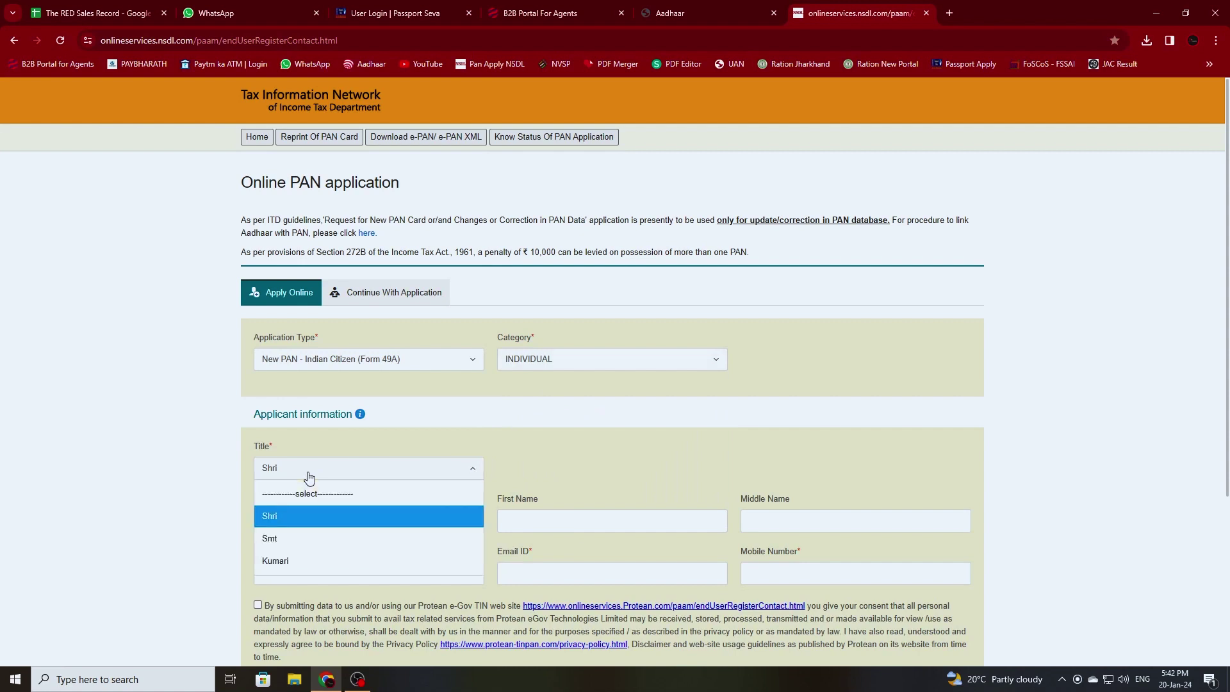
pyautogui.click(276, 524)
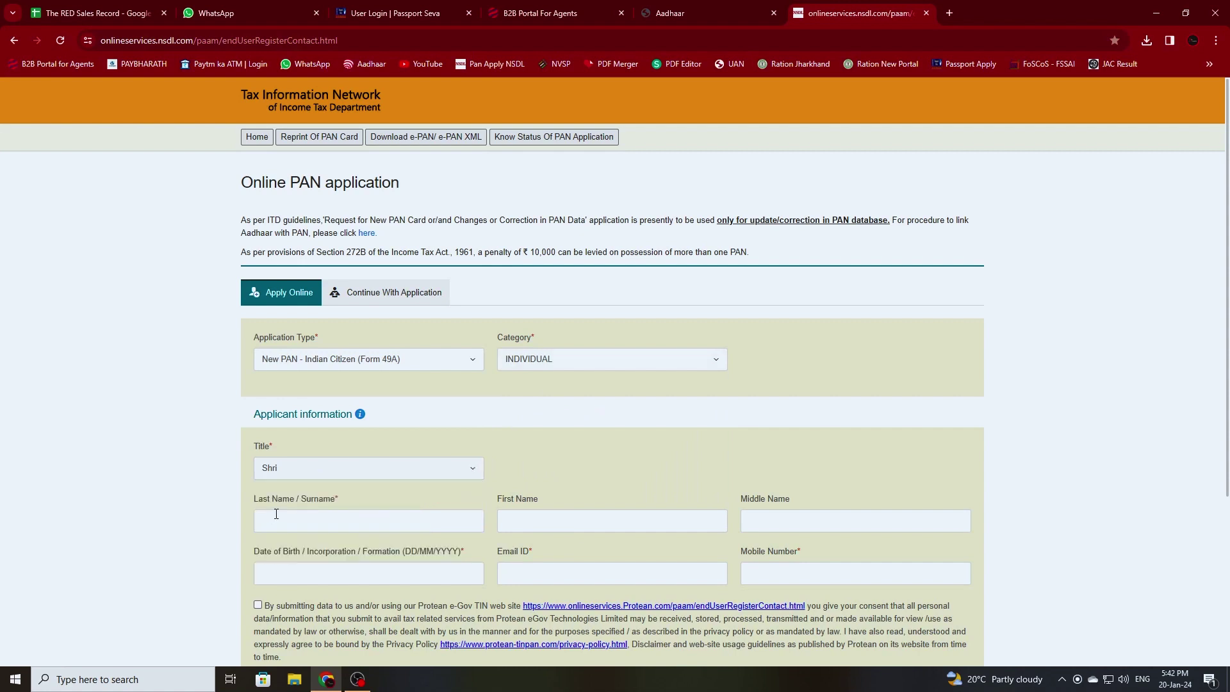
pyautogui.click(334, 522)
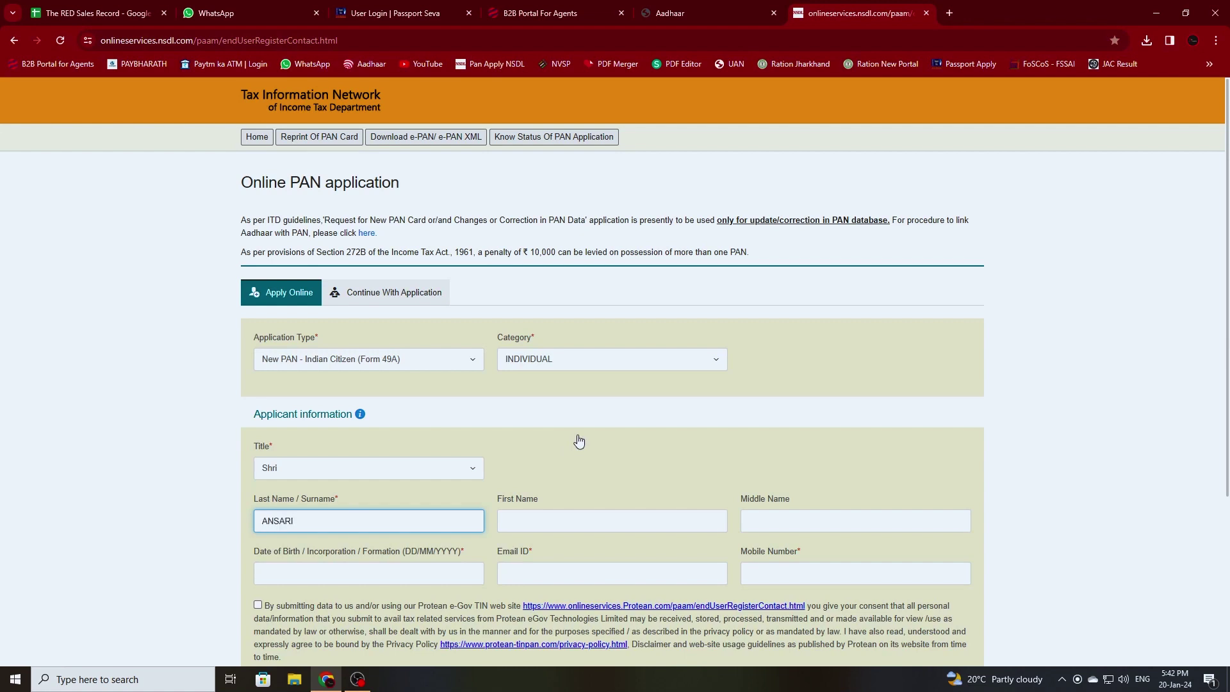
pyautogui.click(540, 521)
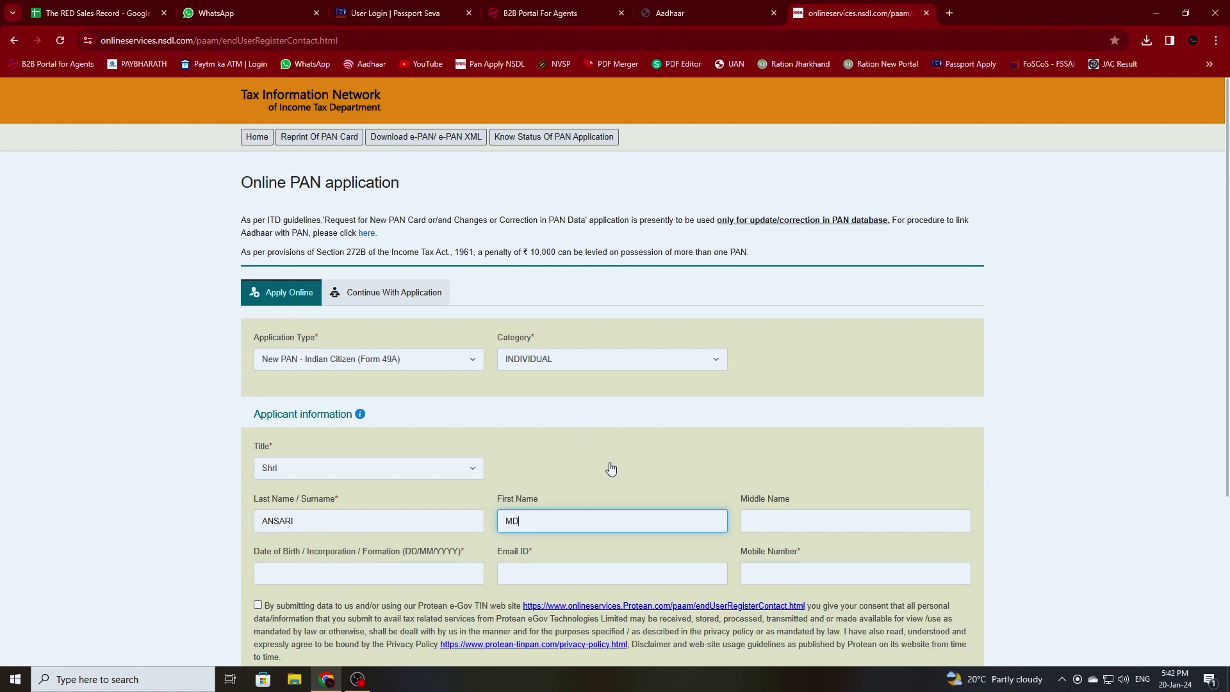
pyautogui.write('MD.')
pyautogui.click(776, 515)
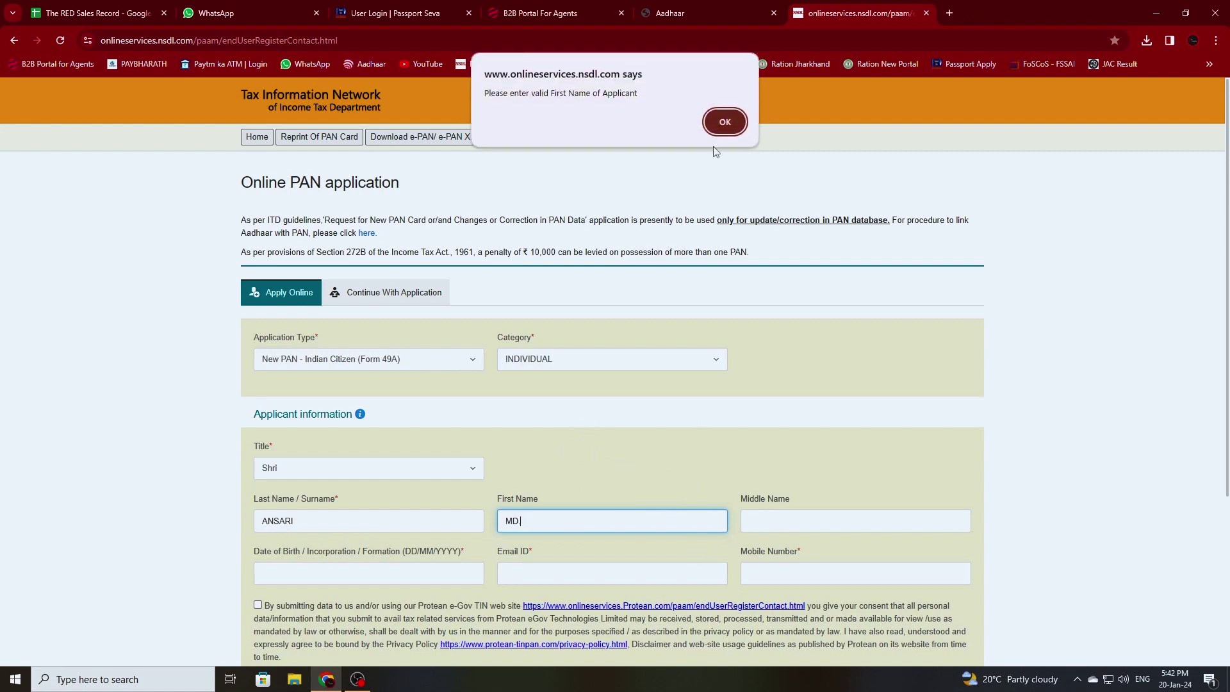
pyautogui.press('Return')
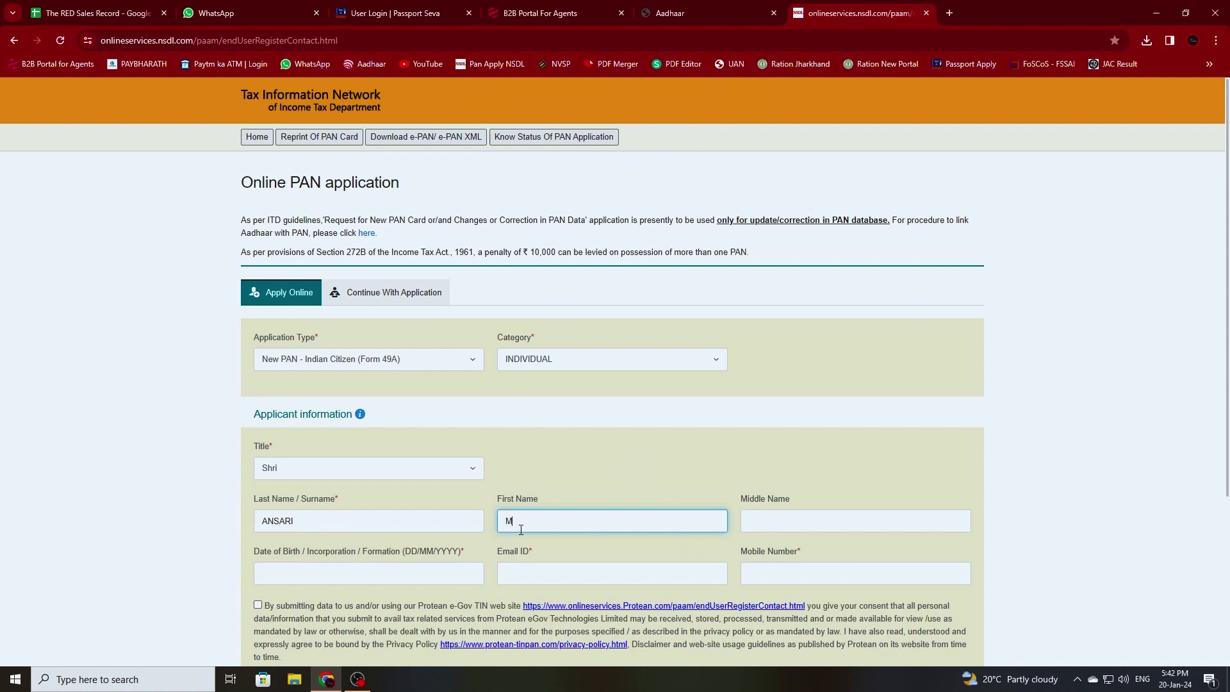
pyautogui.click(793, 522)
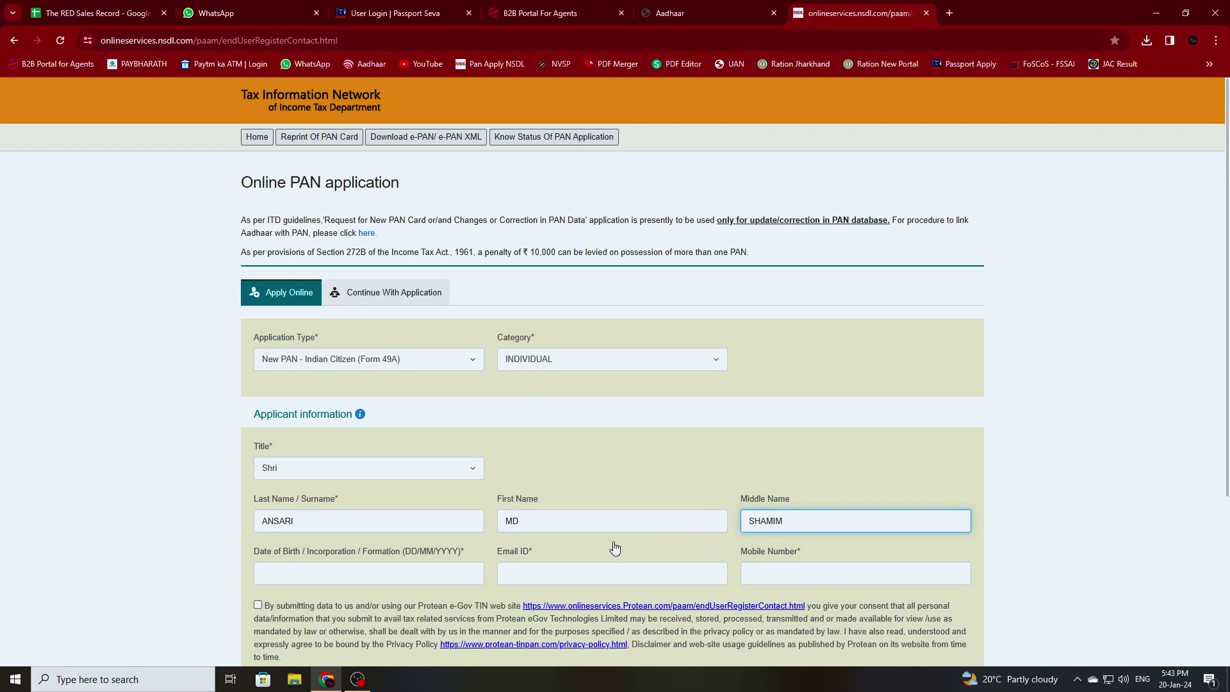
pyautogui.click(283, 572)
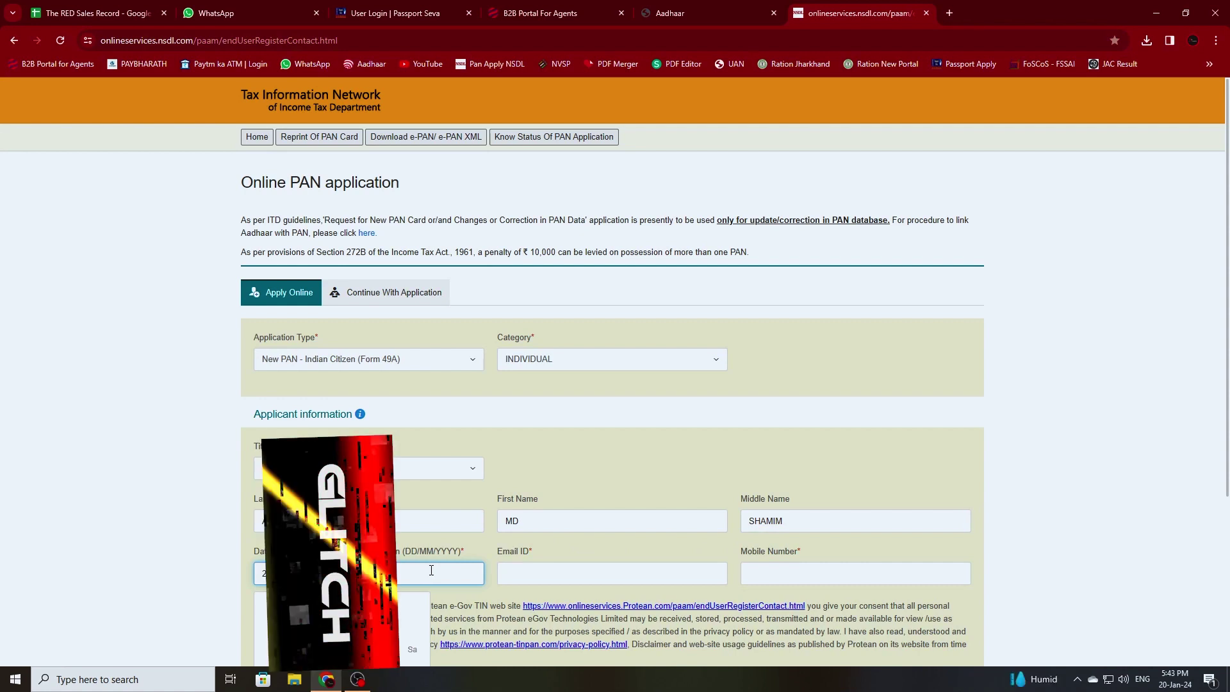
# Enter the applicant's e-mail address and mobile number
pyautogui.scroll(-1, 622, 577)
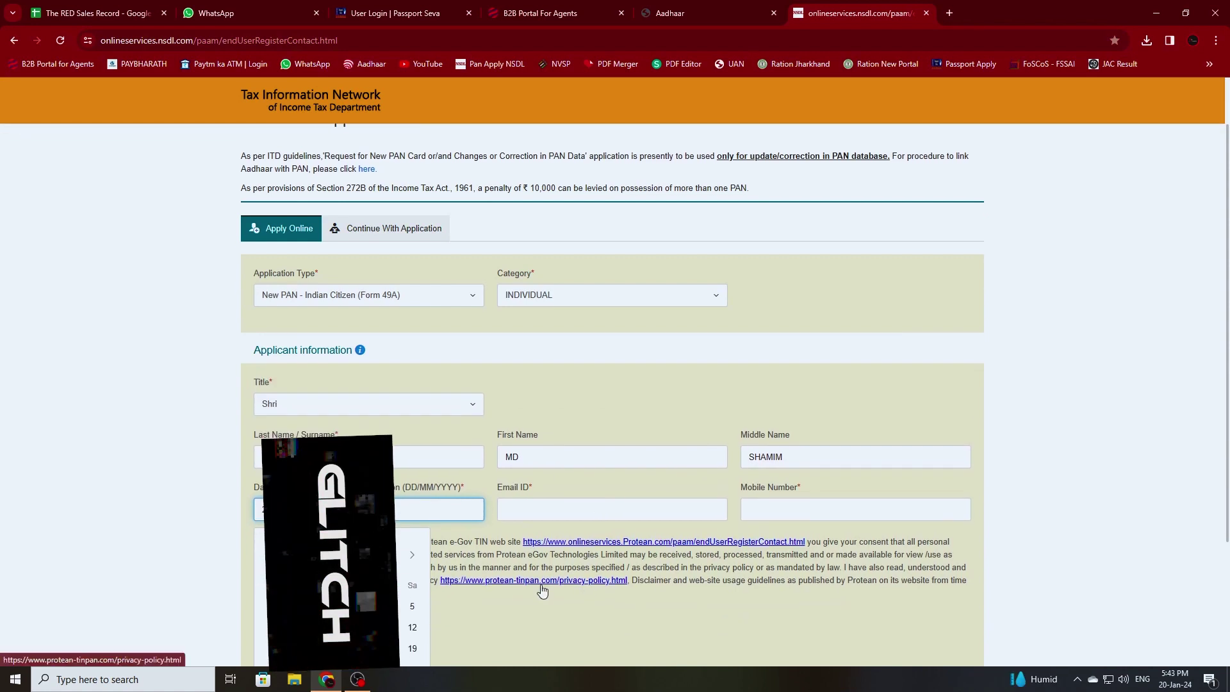
pyautogui.scroll(-1, 478, 629)
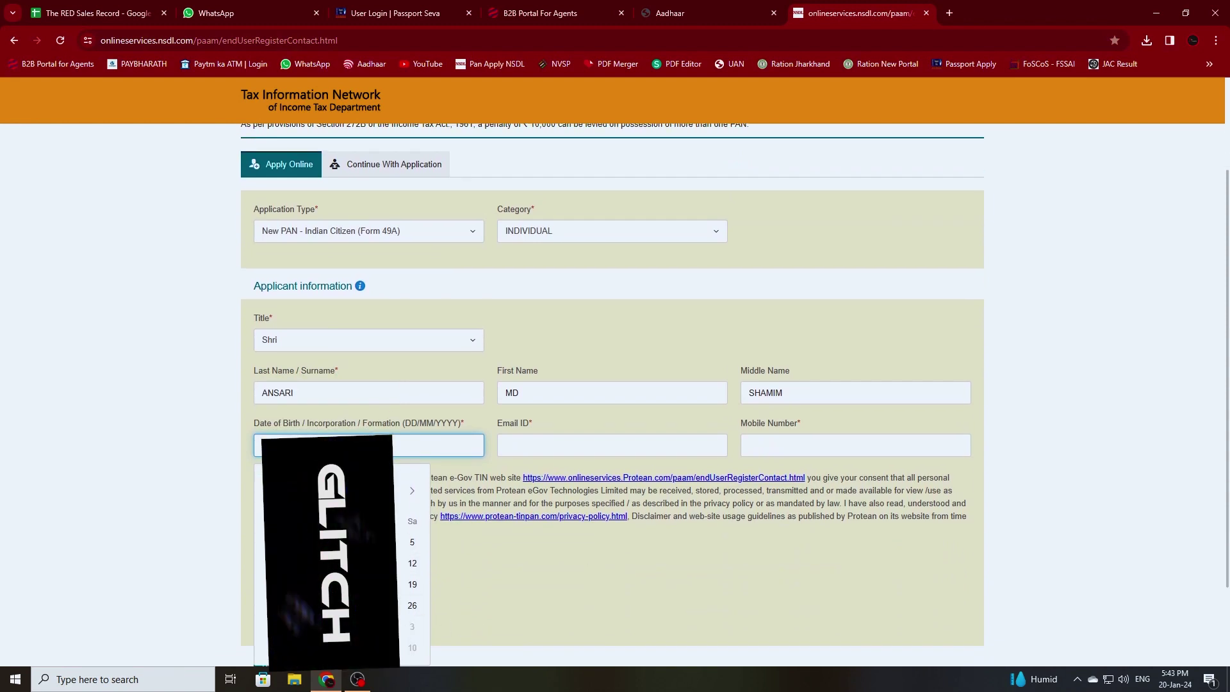
pyautogui.click(529, 453)
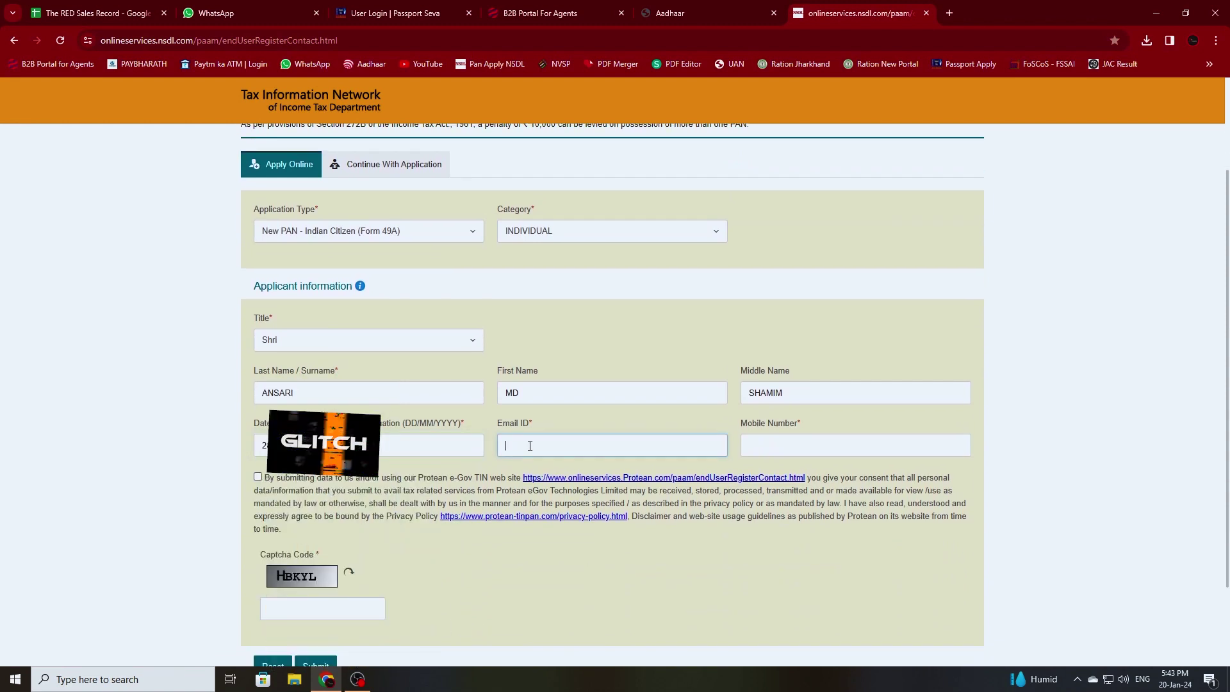
pyautogui.write('THE')
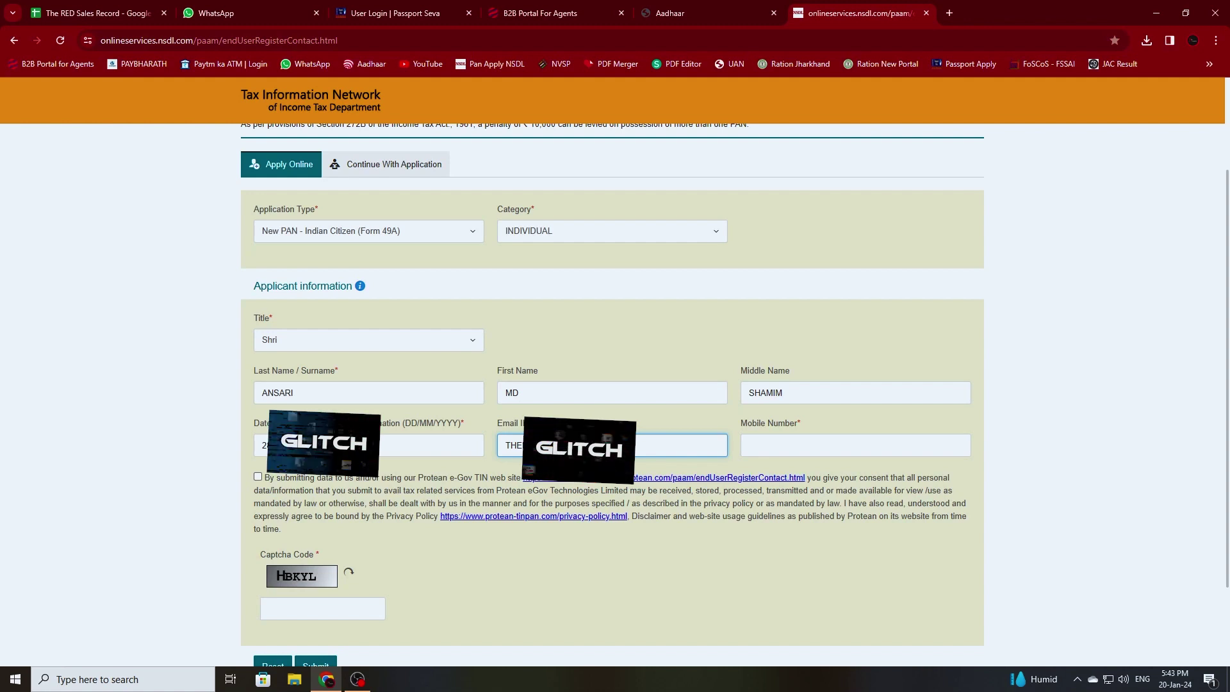
pyautogui.write('L.COM')
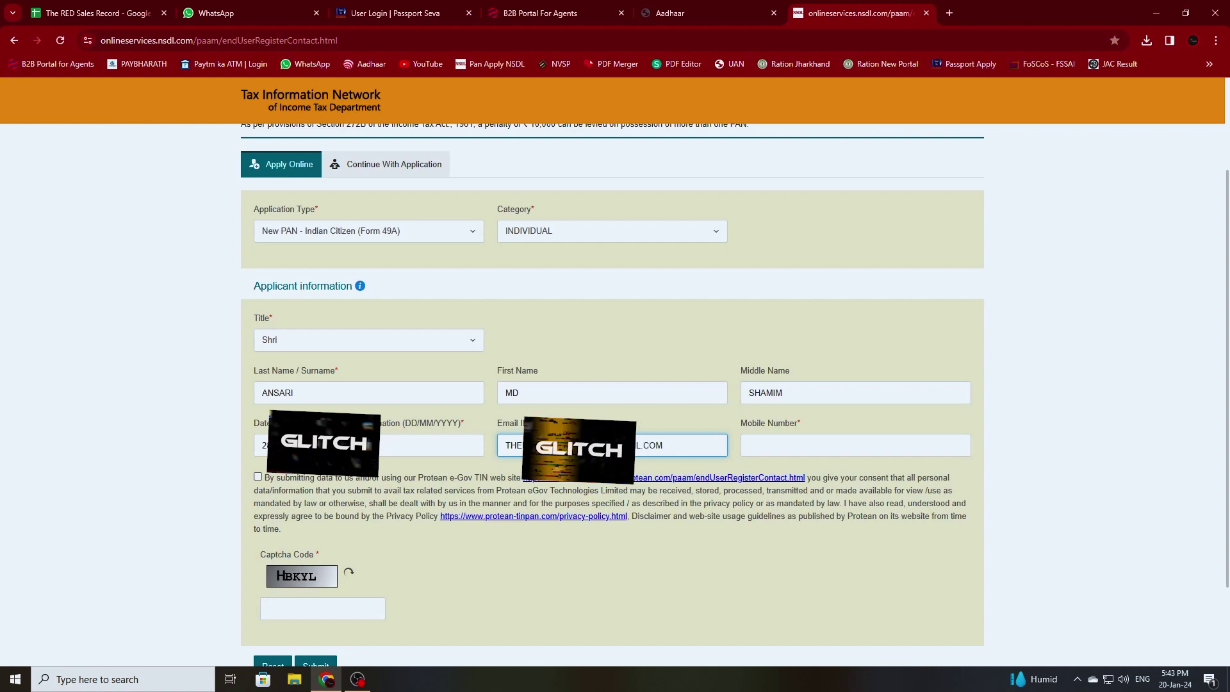
pyautogui.click(775, 444)
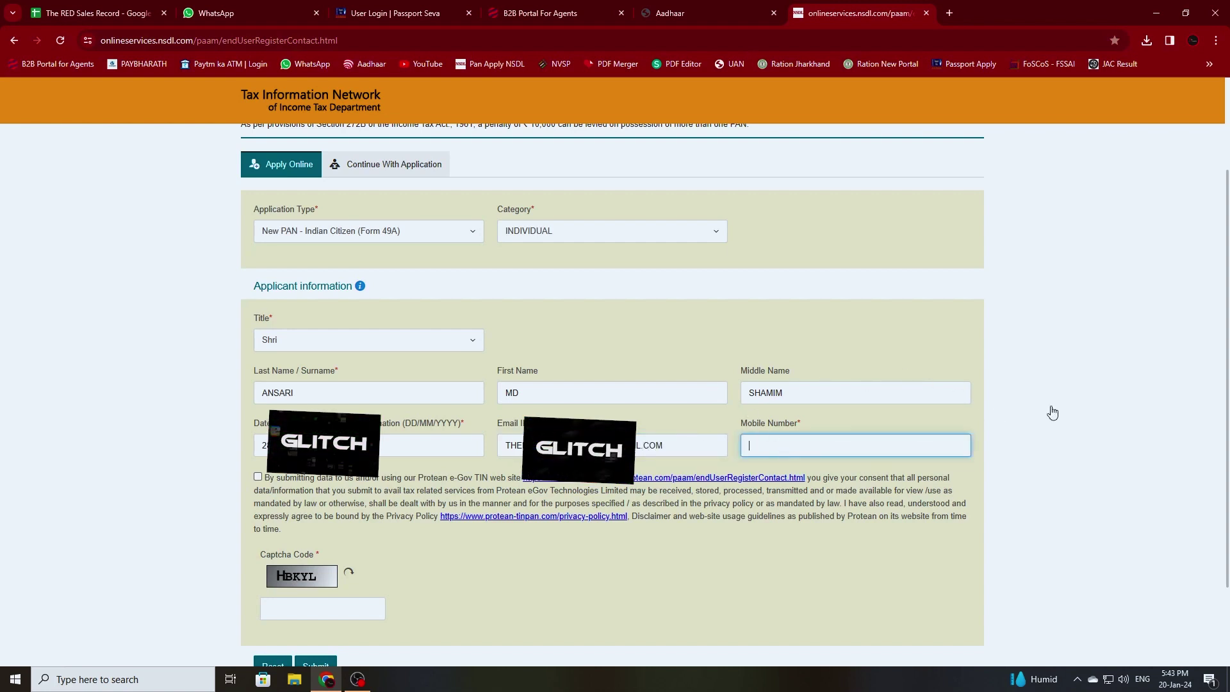
pyautogui.write('82')
# Tick the data-sharing consent box and enter the captcha code
pyautogui.click(258, 478)
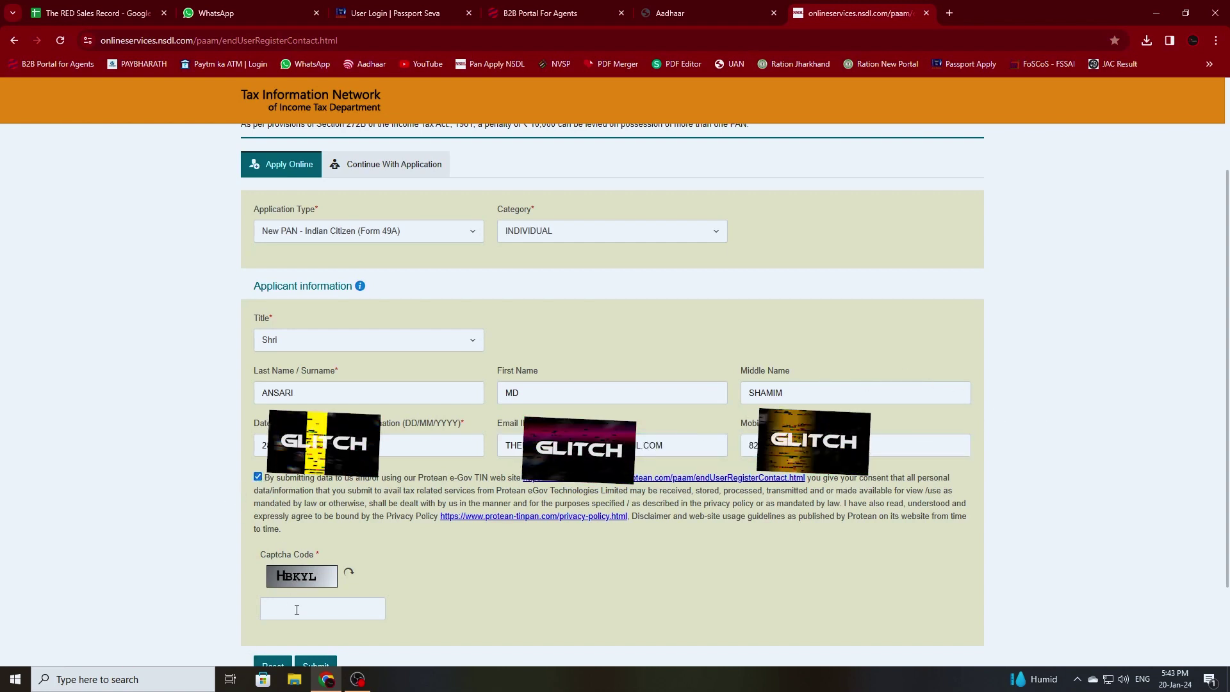
pyautogui.click(301, 610)
pyautogui.write('HBKY')
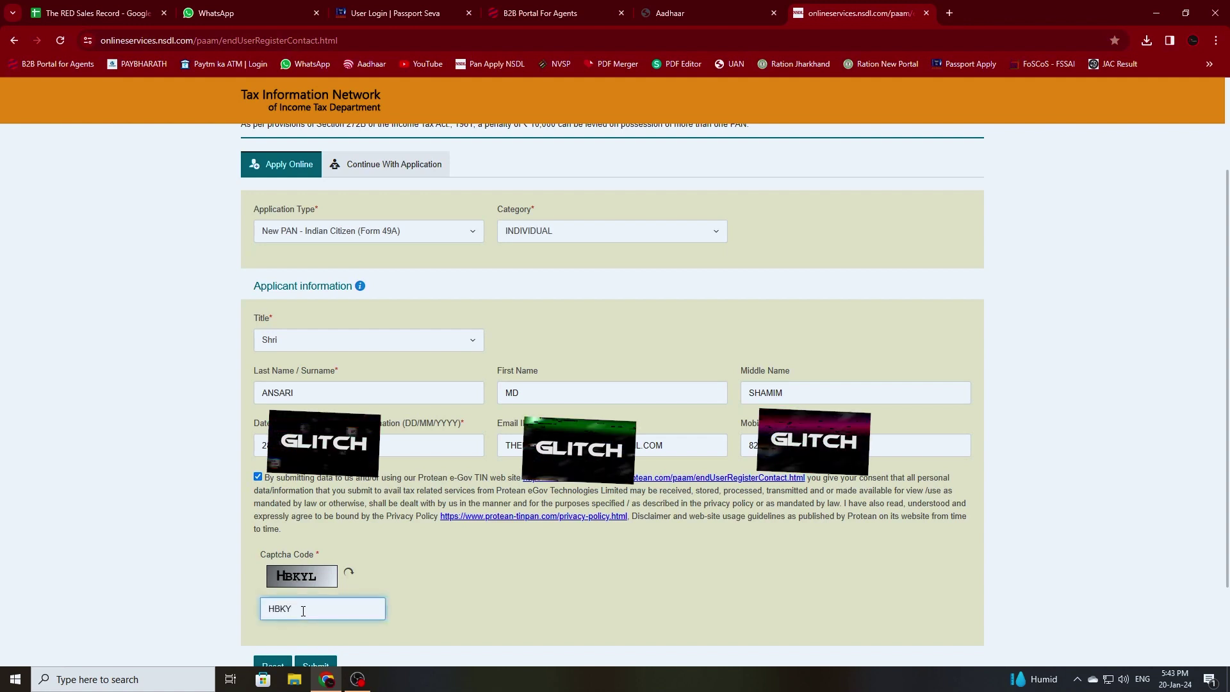
pyautogui.write('L')
pyautogui.scroll(-2, 437, 633)
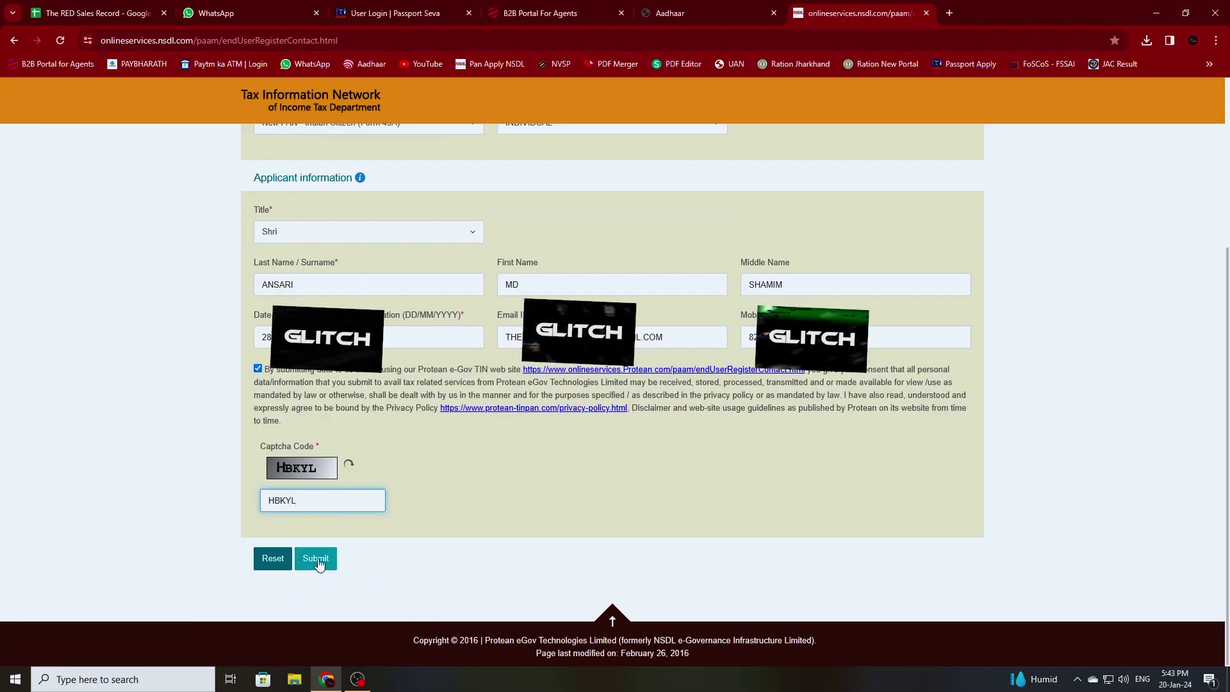
# Submit the registration, continue to the PAN application form, and minimize Chrome
pyautogui.click(316, 559)
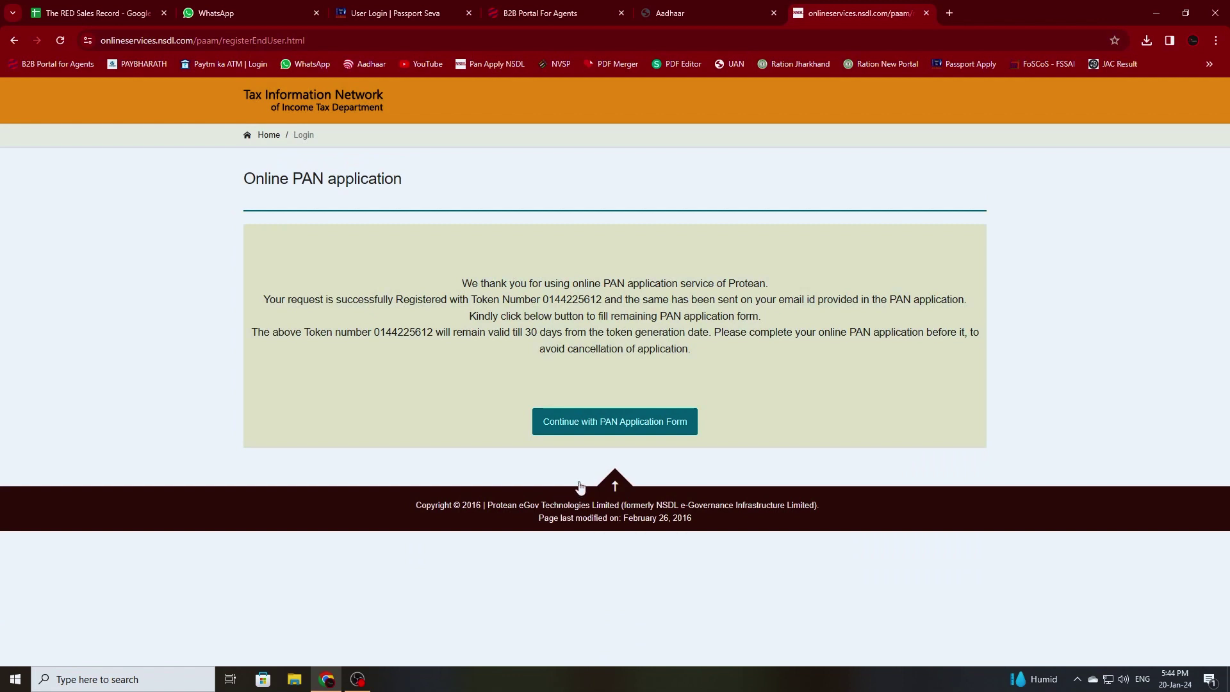
pyautogui.click(627, 427)
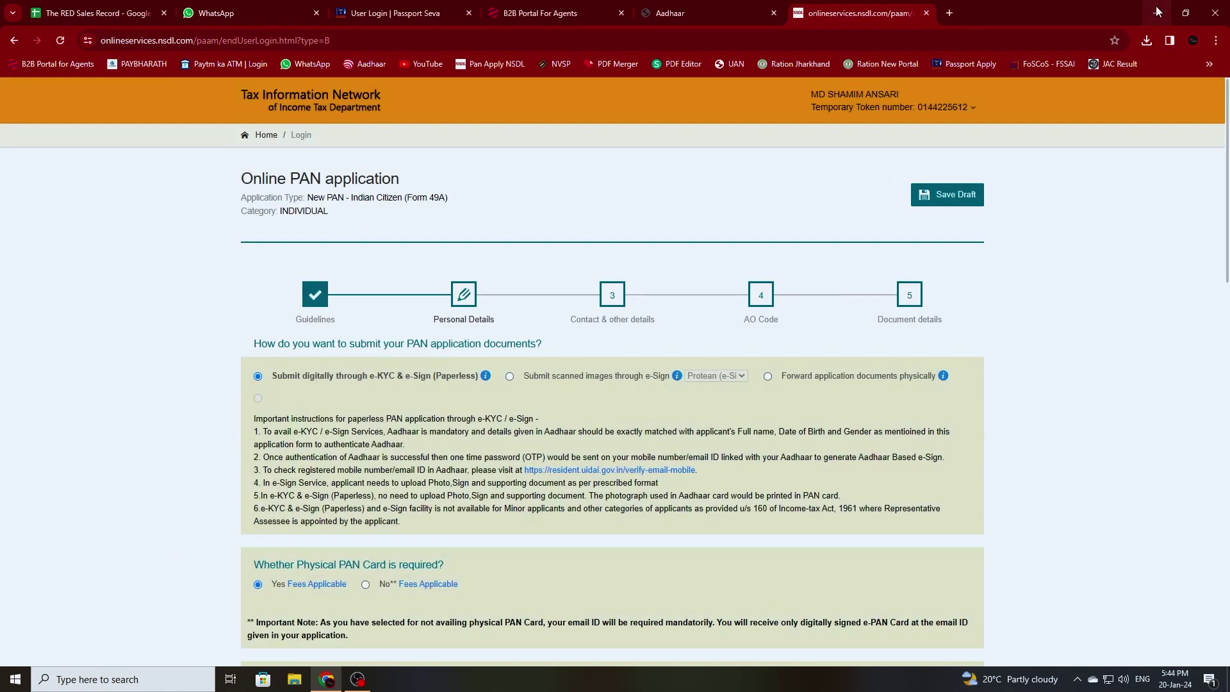
pyautogui.click(1157, 12)
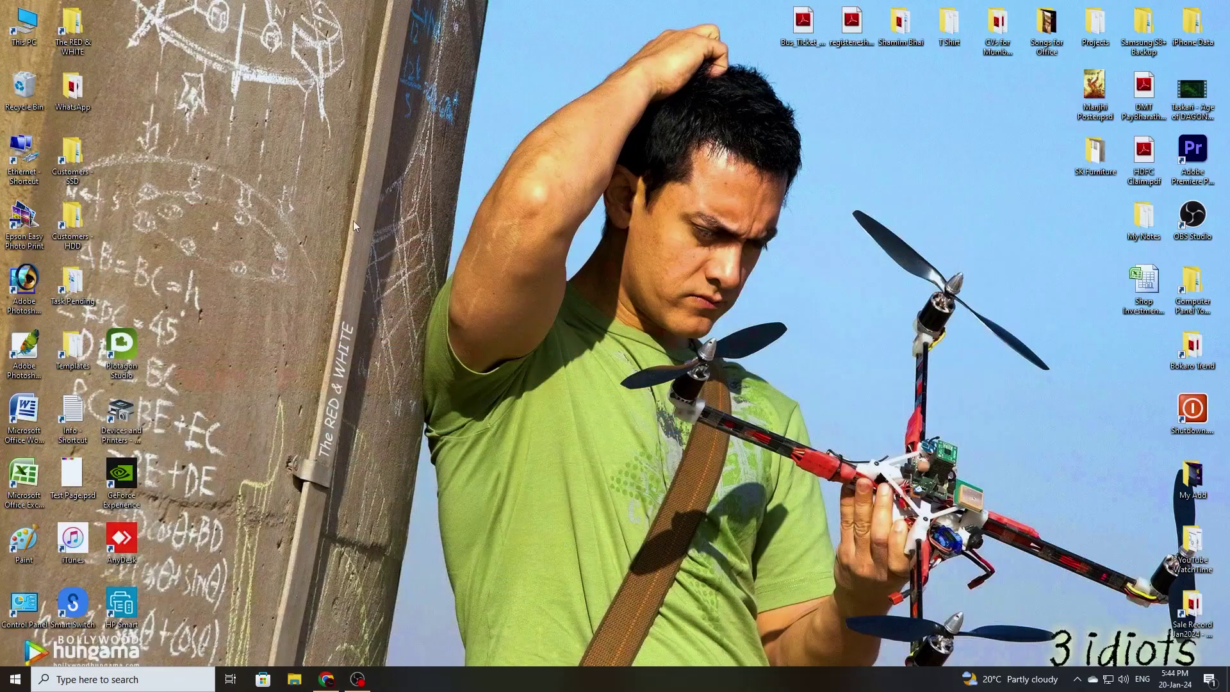
# Paste the token confirmation screenshot into Paint and save it as PNG in the WhatsApp folder
pyautogui.doubleClick(25, 541)
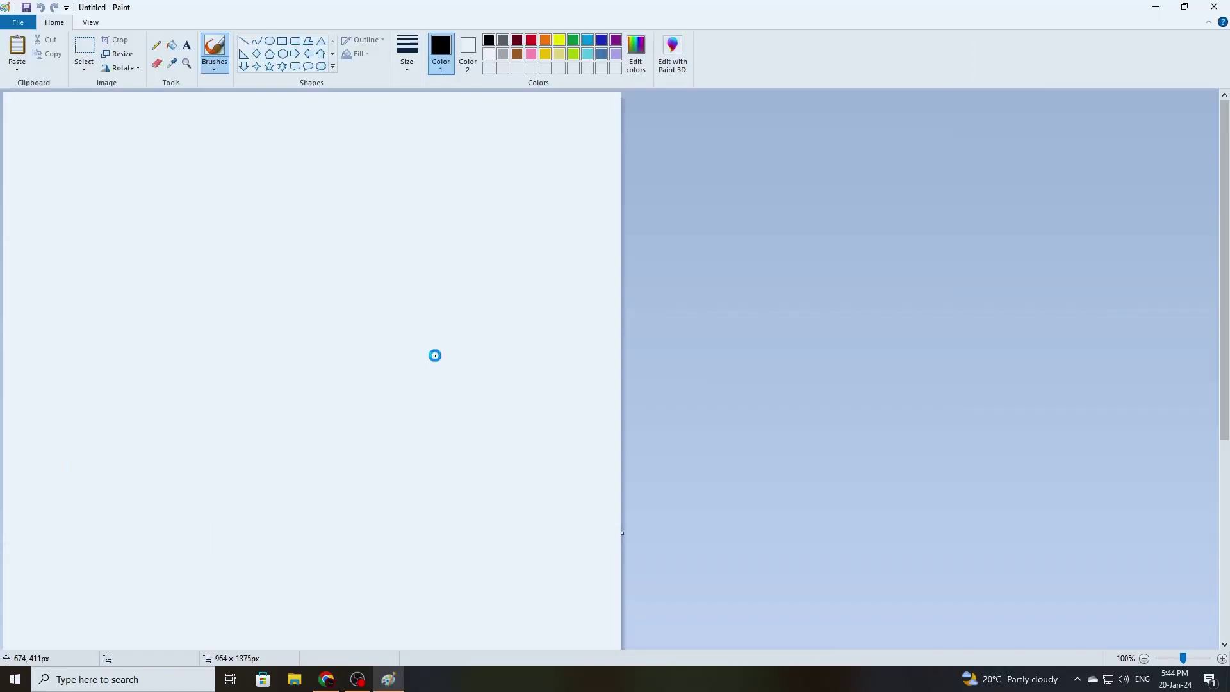
pyautogui.hotkey('ctrl', 'v')
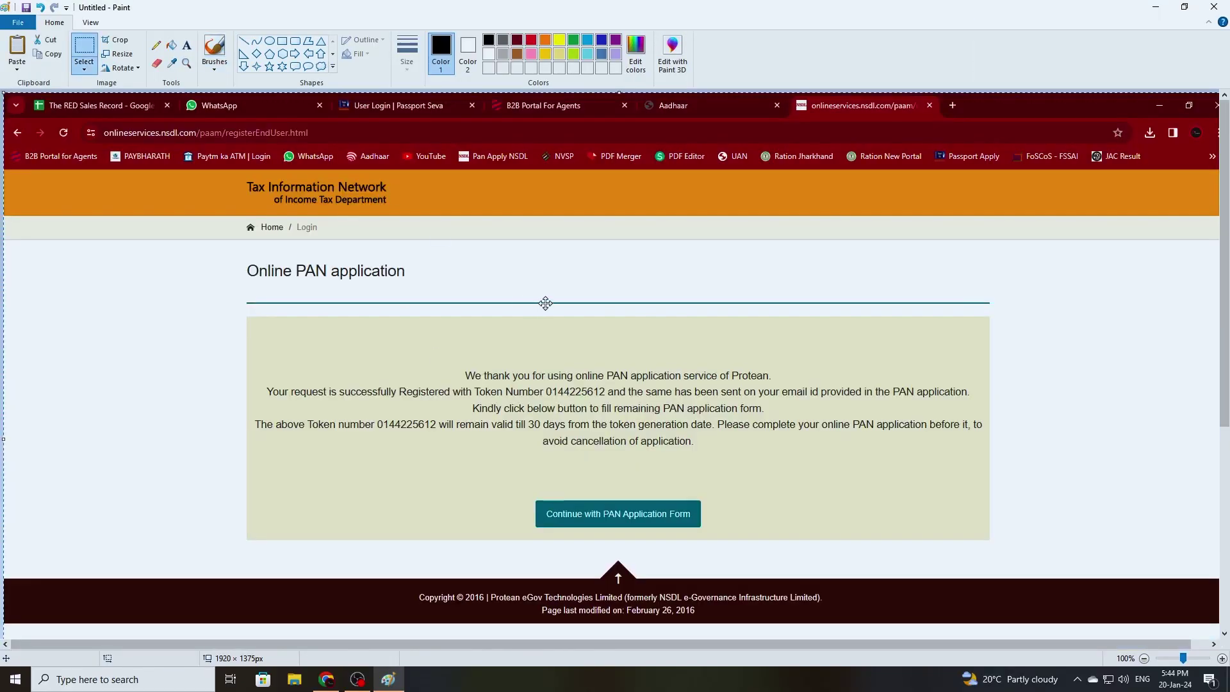
pyautogui.hotkey('ctrl', 's')
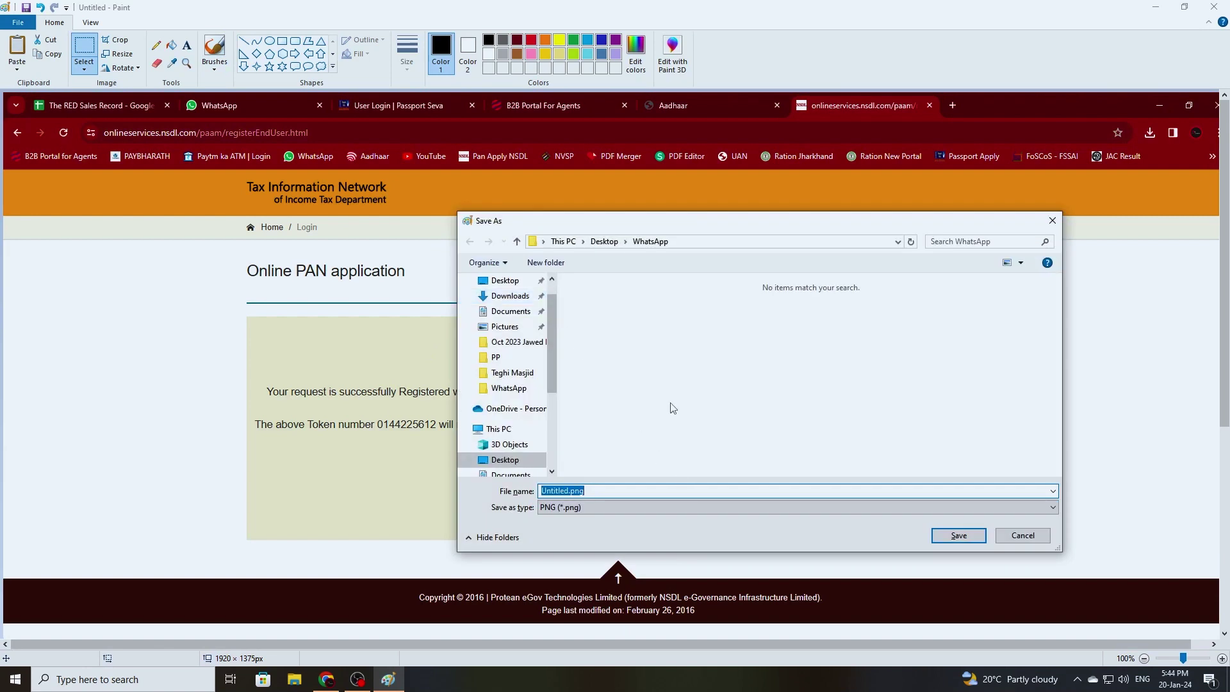
pyautogui.write('WhatsApp')
pyautogui.click(958, 535)
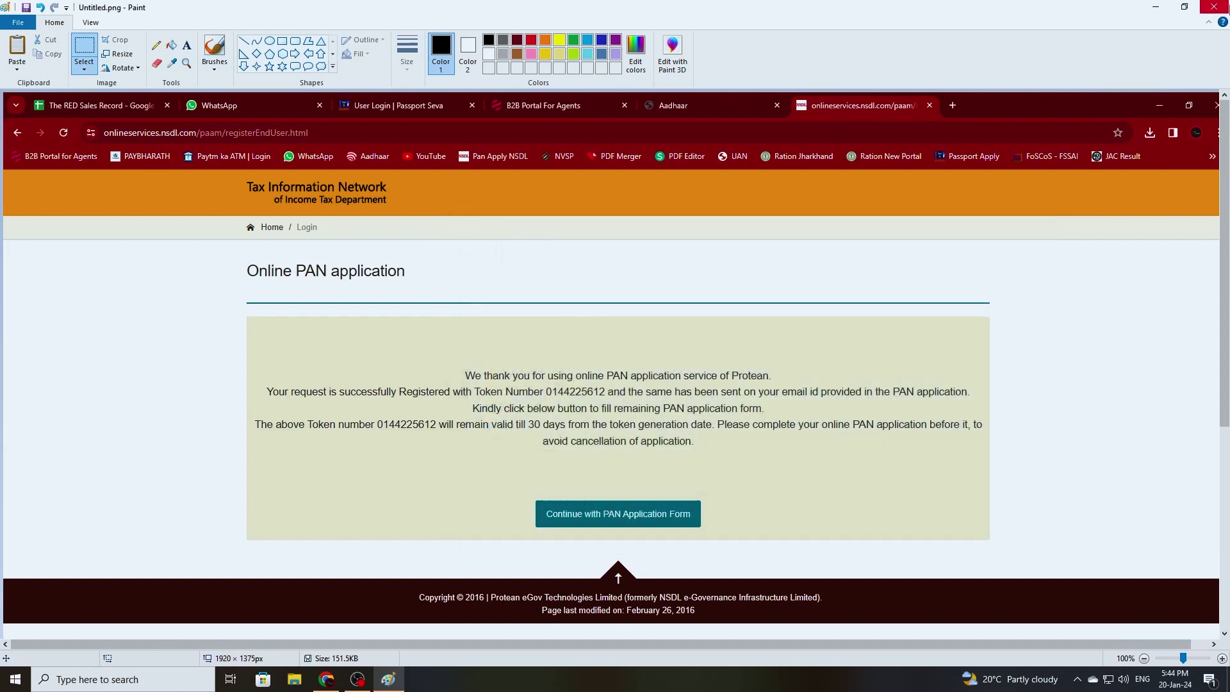
pyautogui.press('super+d')
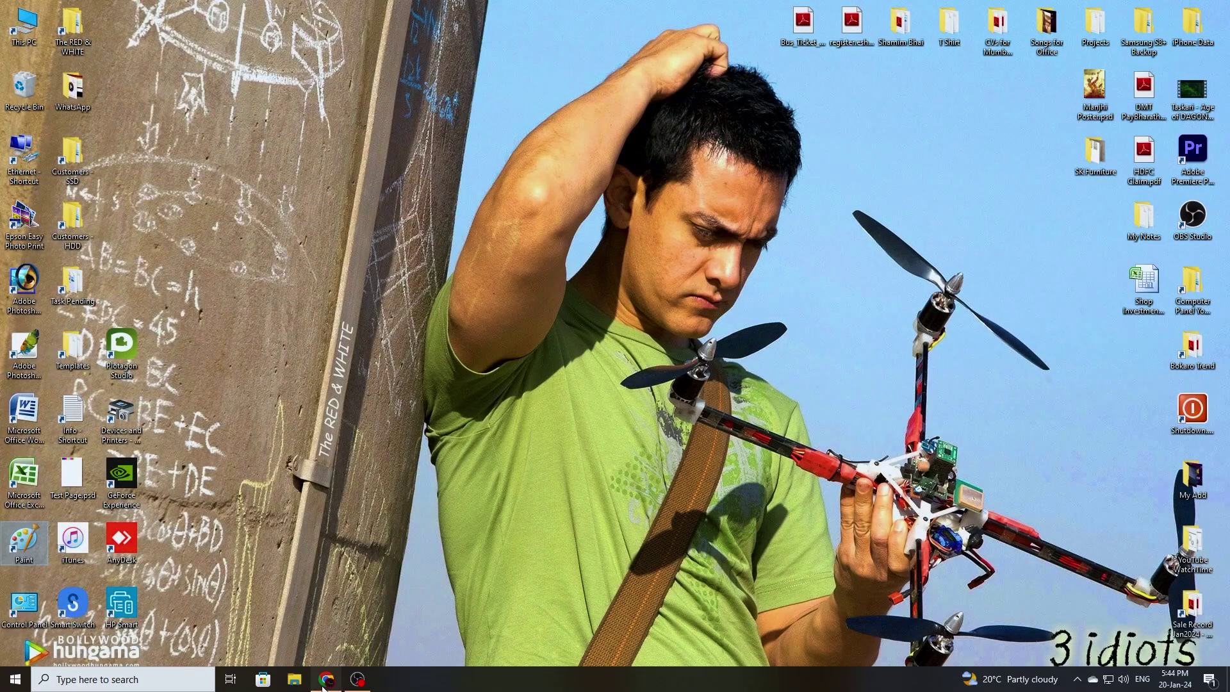
pyautogui.click(325, 680)
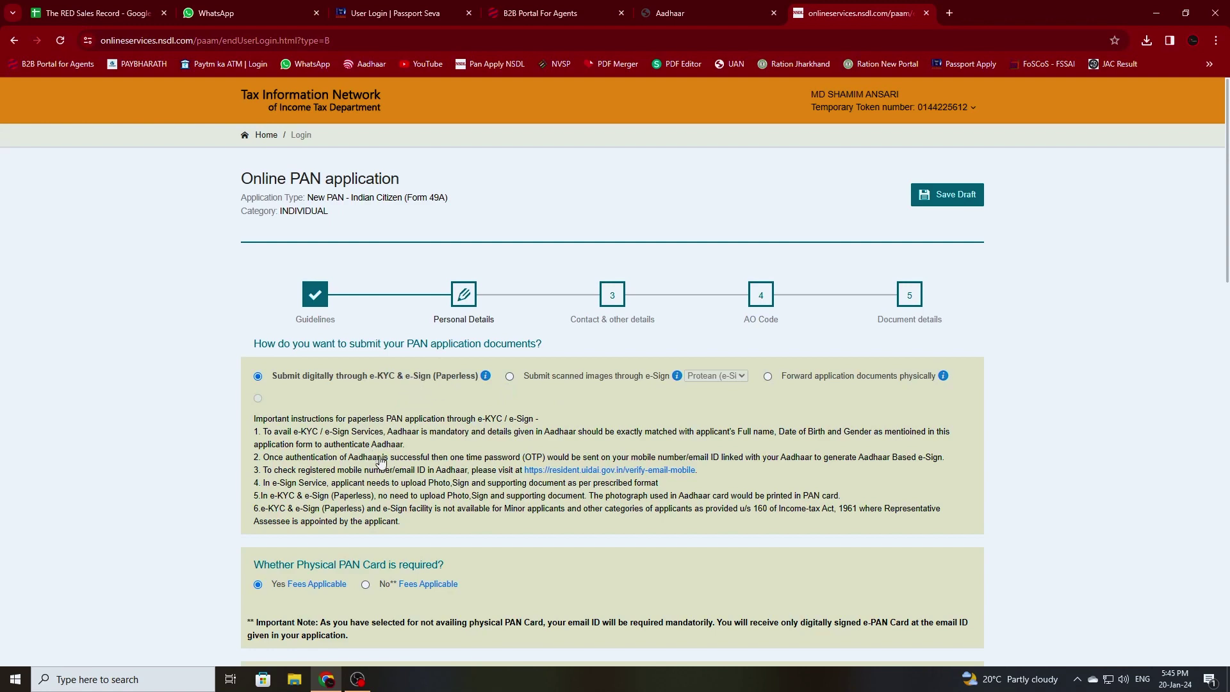
# Enter the Aadhaar last four digits, fixing a mistyped entry, and set photograph printing to Yes
pyautogui.scroll(-2, 380, 459)
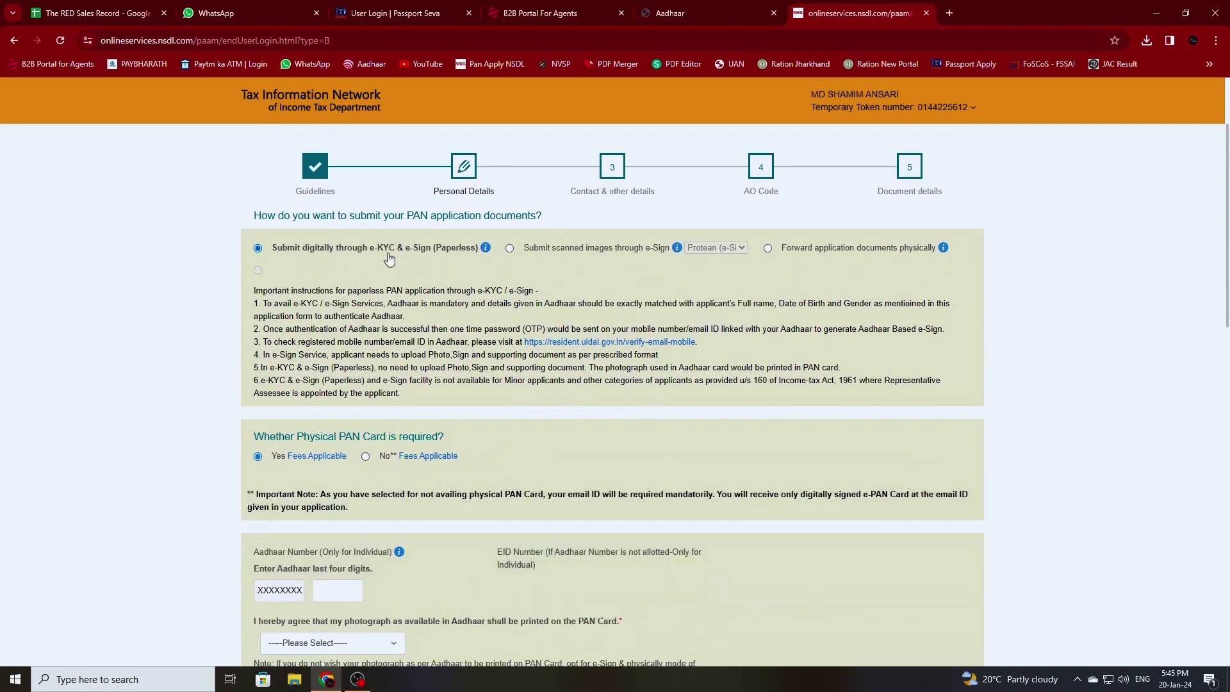
pyautogui.scroll(-3, 486, 427)
pyautogui.write('6139')
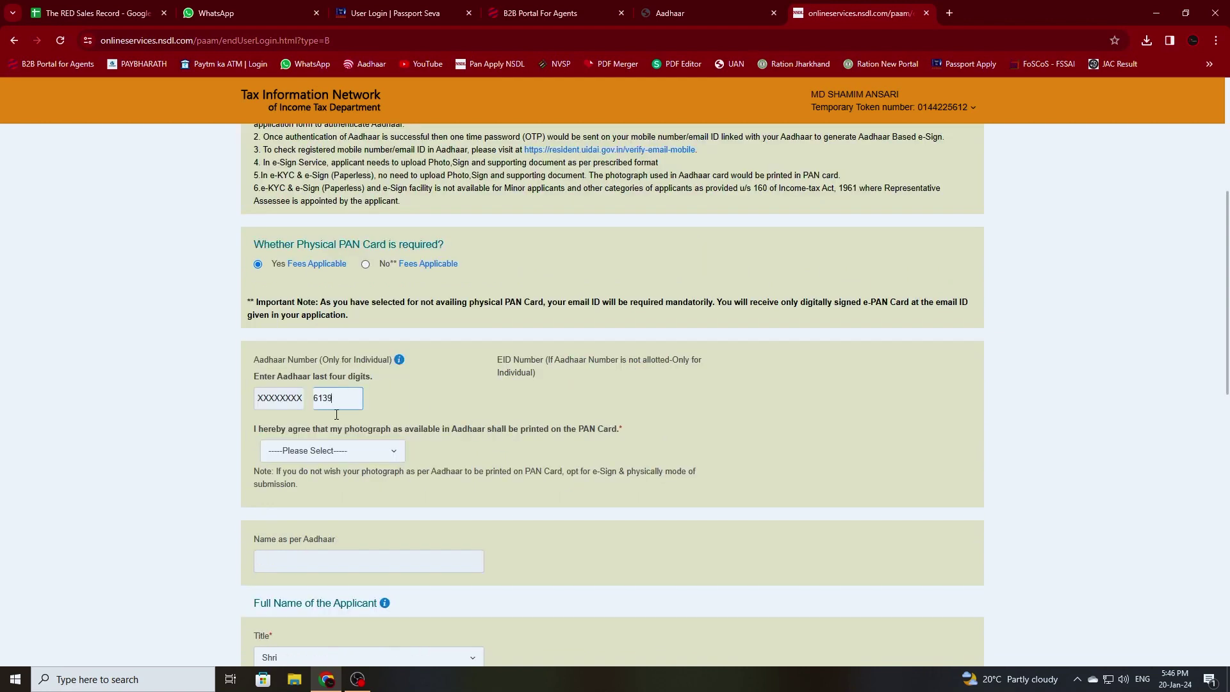
pyautogui.doubleClick(313, 395)
pyautogui.hotkey('ctrl', 'a')
pyautogui.click(317, 452)
pyautogui.click(282, 500)
# Choose Male as the applicant's gender and dismiss the save-details reminder
pyautogui.scroll(-2, 360, 499)
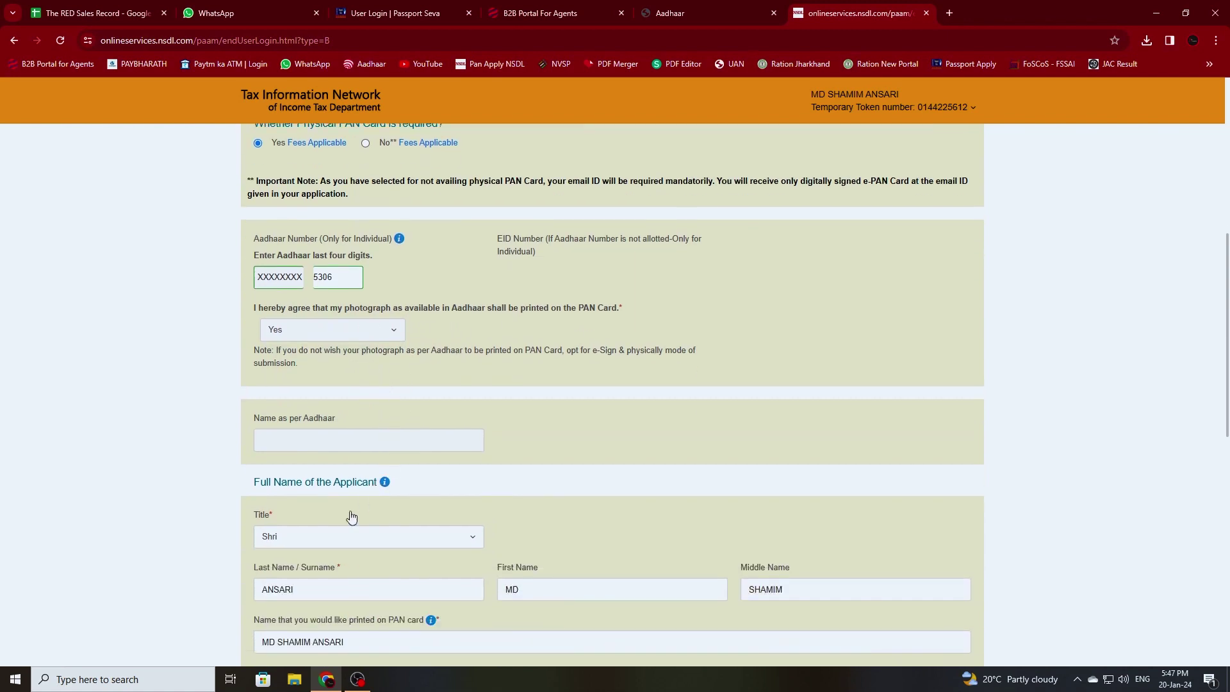
pyautogui.scroll(-2, 314, 519)
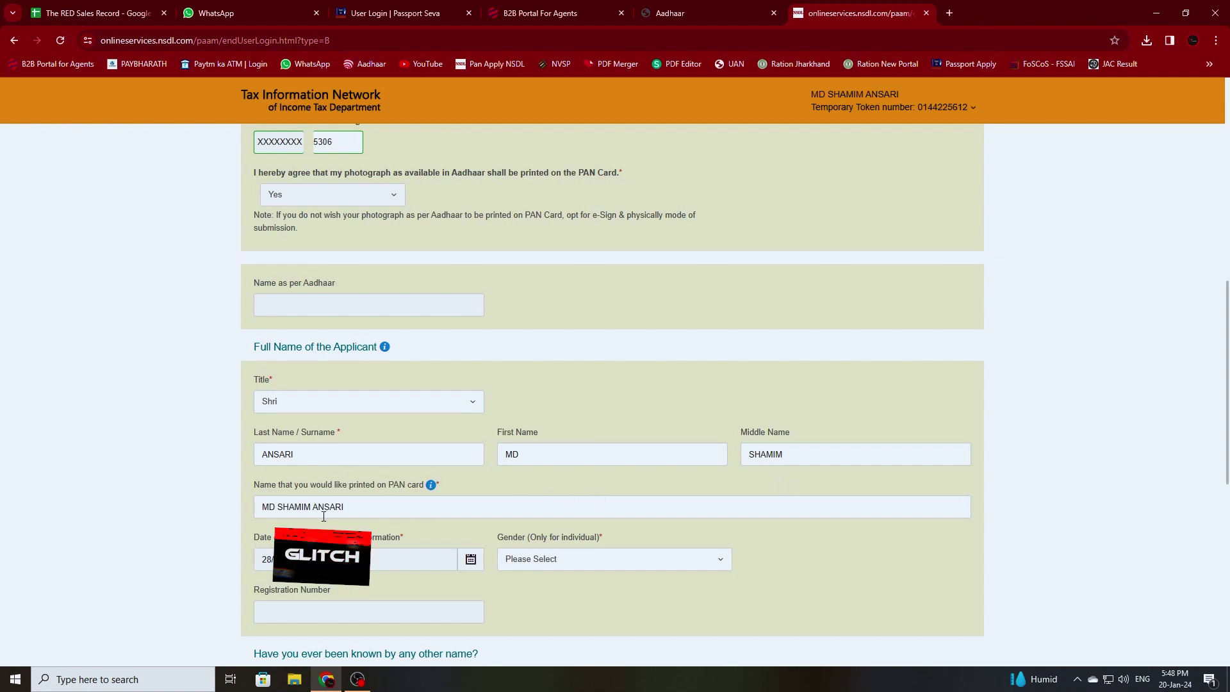
pyautogui.scroll(1, 389, 527)
pyautogui.scroll(-1, 724, 606)
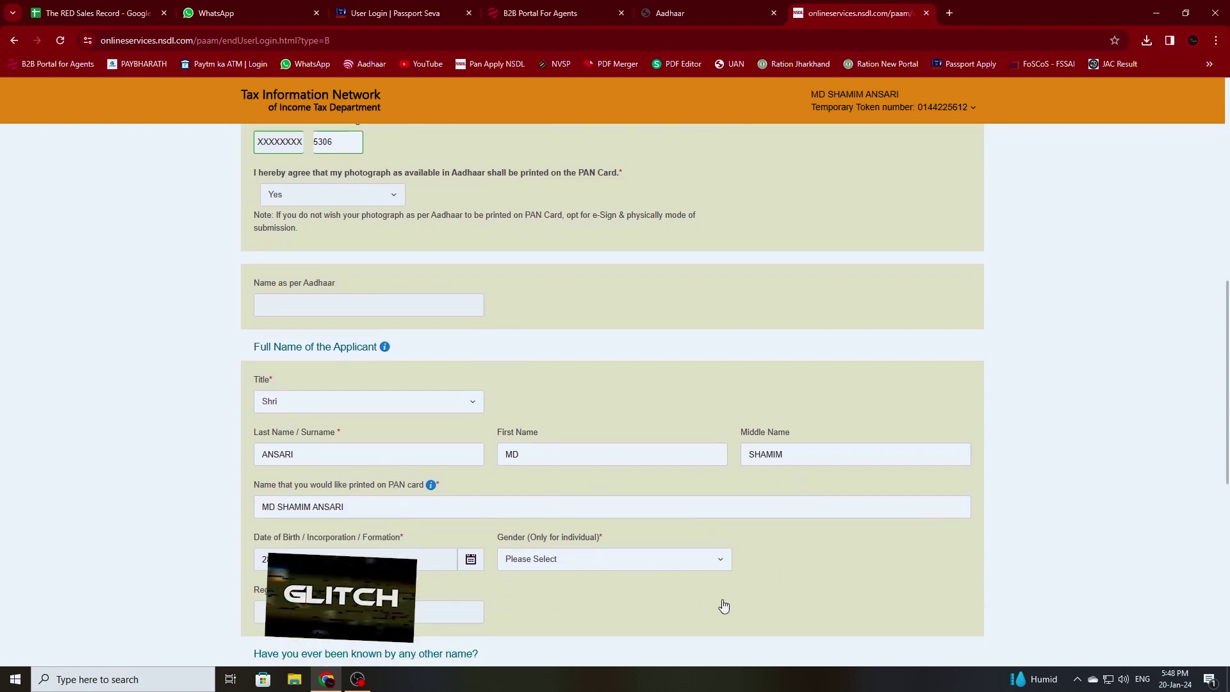
pyautogui.click(541, 560)
pyautogui.click(524, 492)
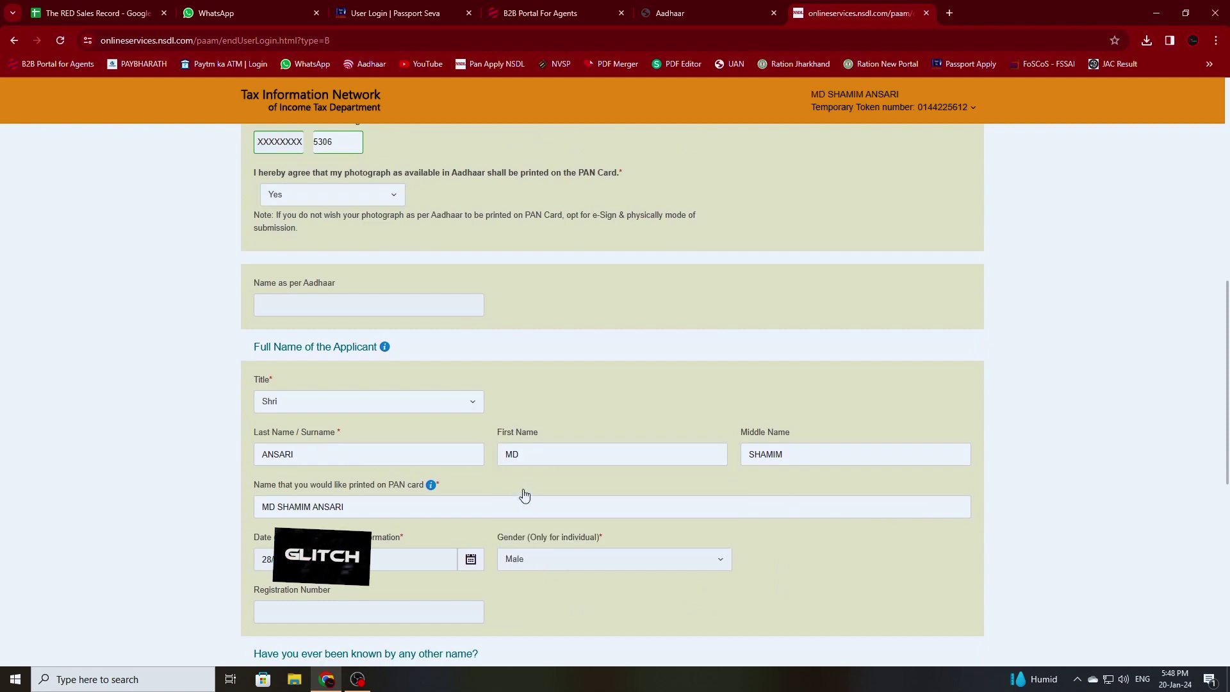
pyautogui.scroll(-2, 586, 605)
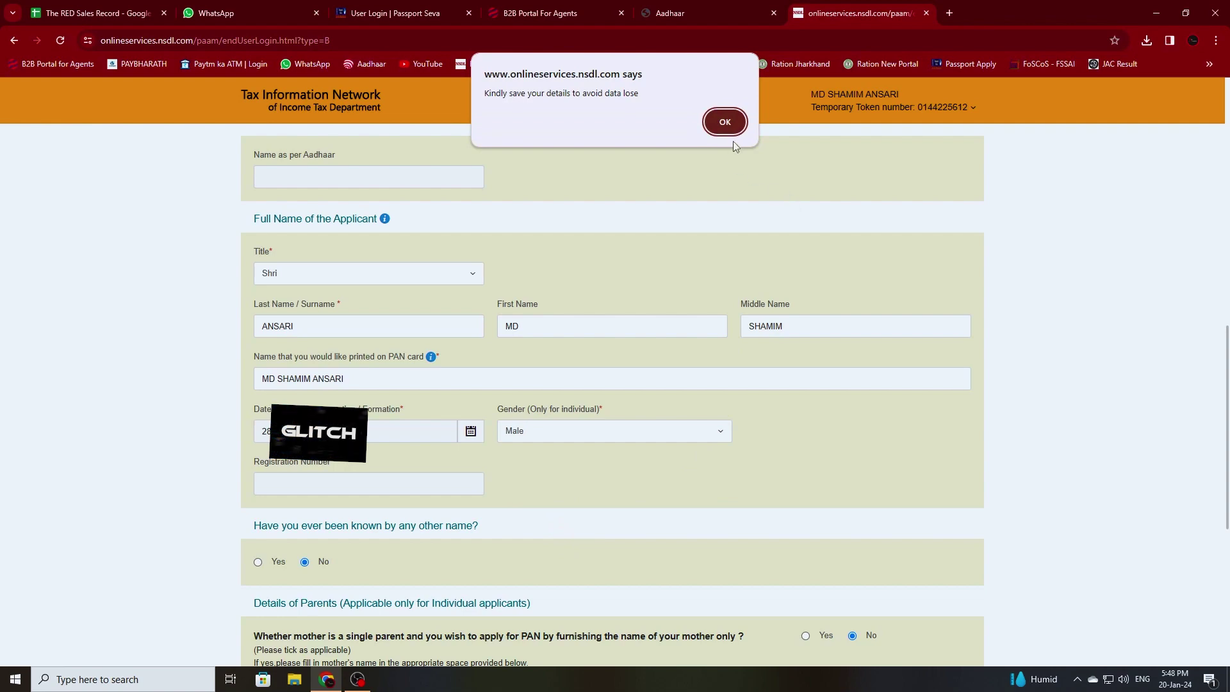
pyautogui.click(725, 123)
pyautogui.scroll(-3, 641, 417)
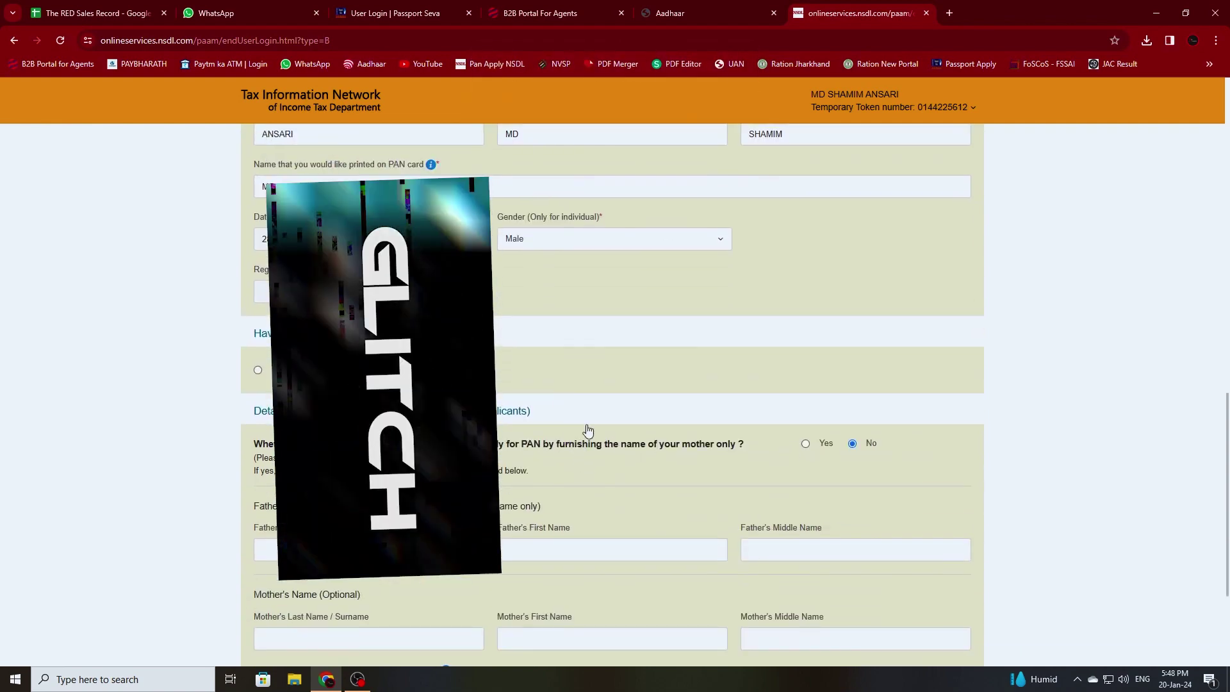
pyautogui.scroll(2, 728, 398)
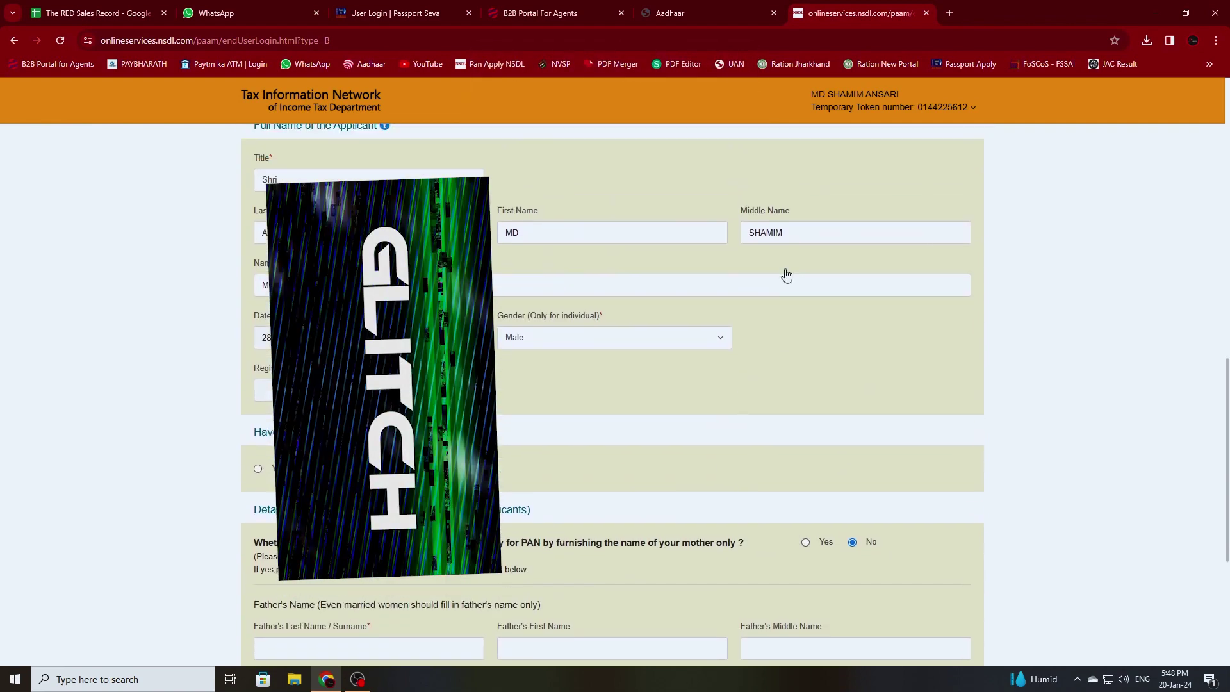
pyautogui.scroll(15, 786, 274)
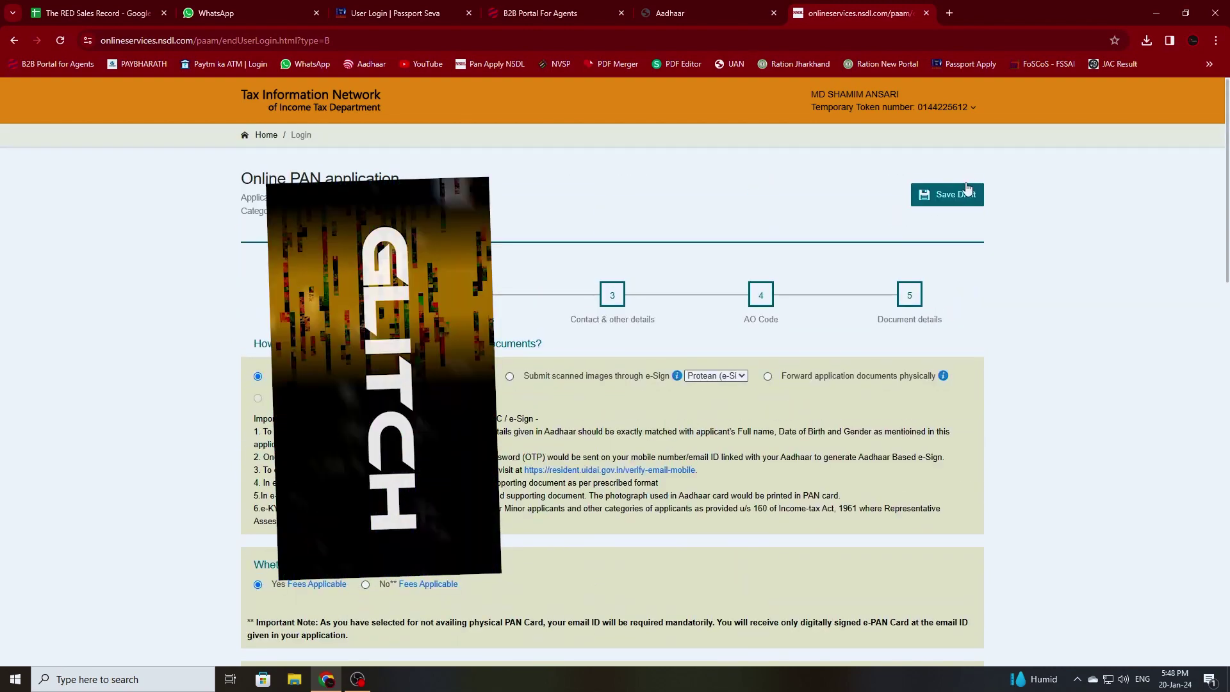
# Save the personal details as a draft, then scroll to the Details of Parents section
pyautogui.click(967, 189)
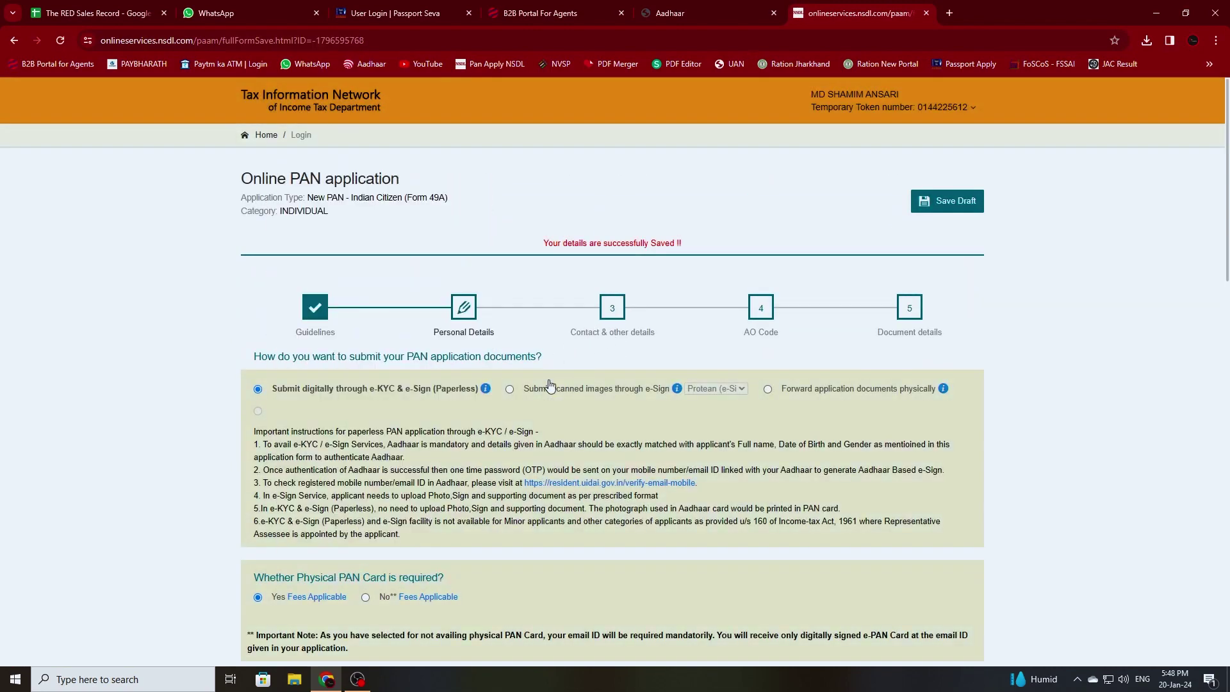
pyautogui.scroll(-8, 564, 436)
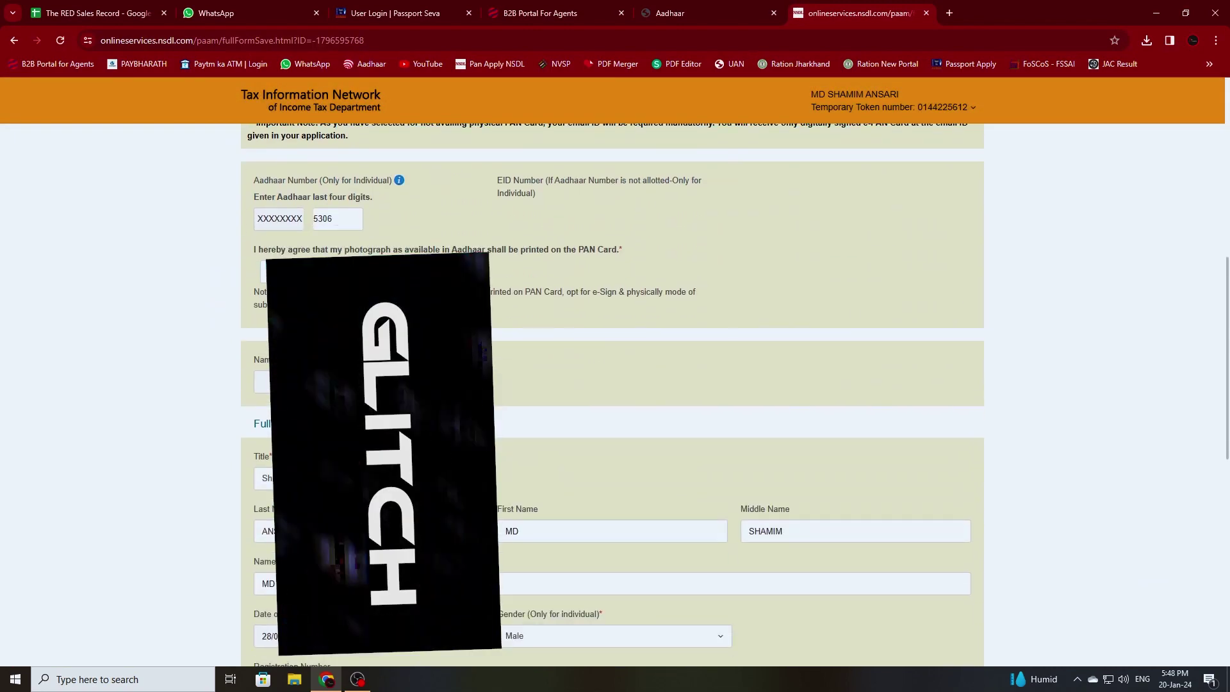
pyautogui.scroll(-4, 521, 509)
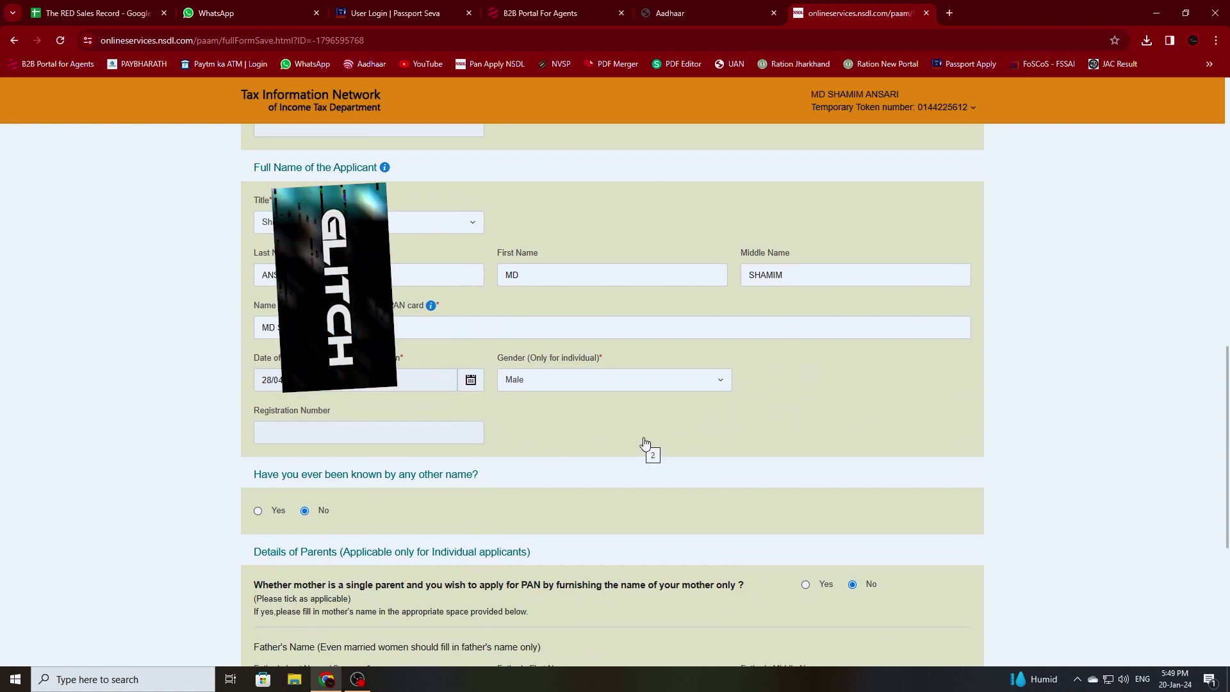
pyautogui.scroll(-1, 624, 439)
pyautogui.scroll(-1, 621, 438)
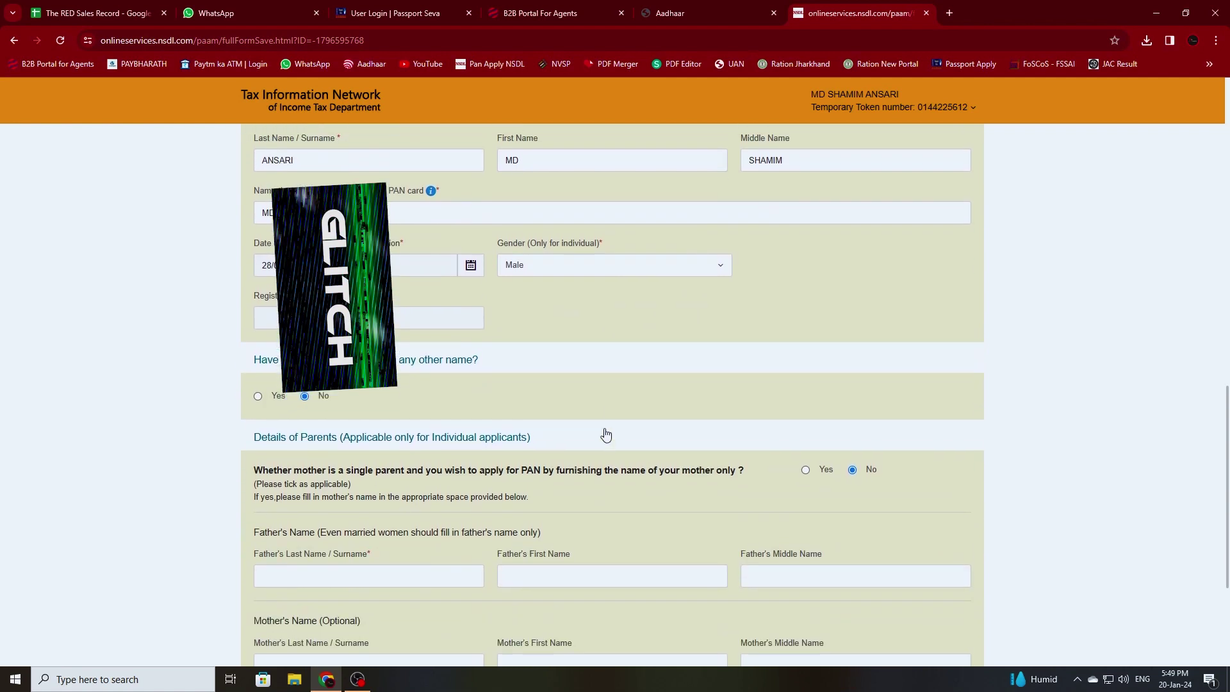
pyautogui.scroll(1, 602, 430)
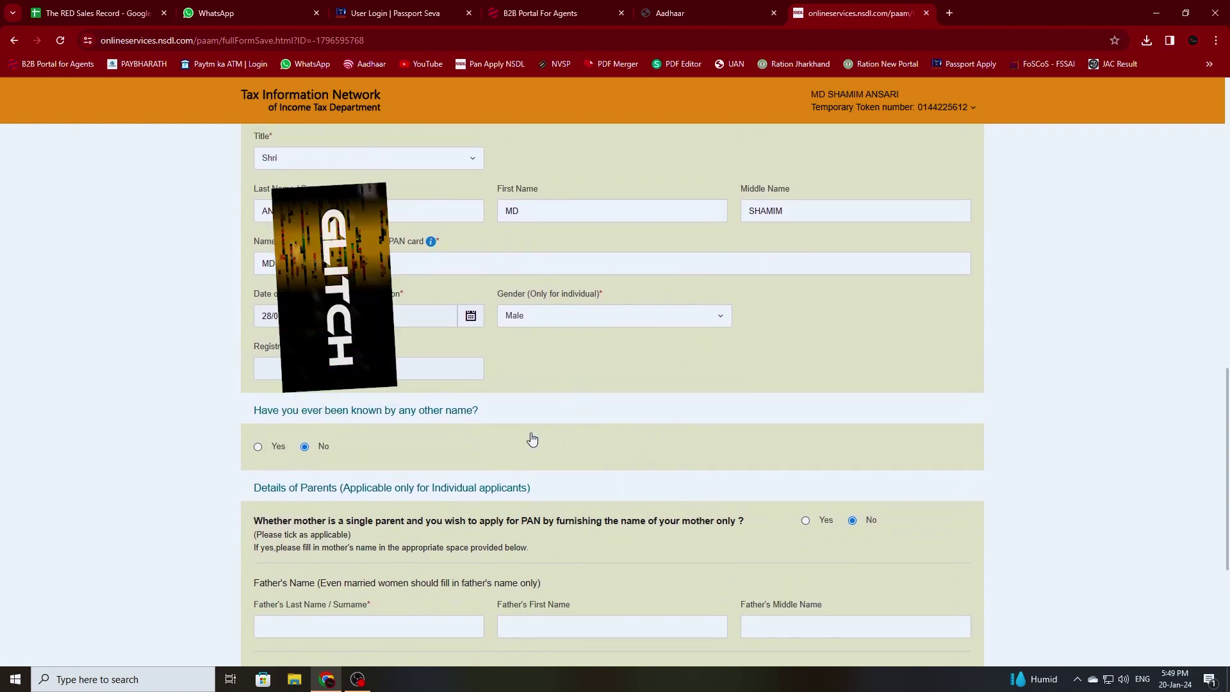
pyautogui.scroll(-1, 535, 410)
pyautogui.scroll(1, 577, 378)
pyautogui.scroll(-1, 673, 384)
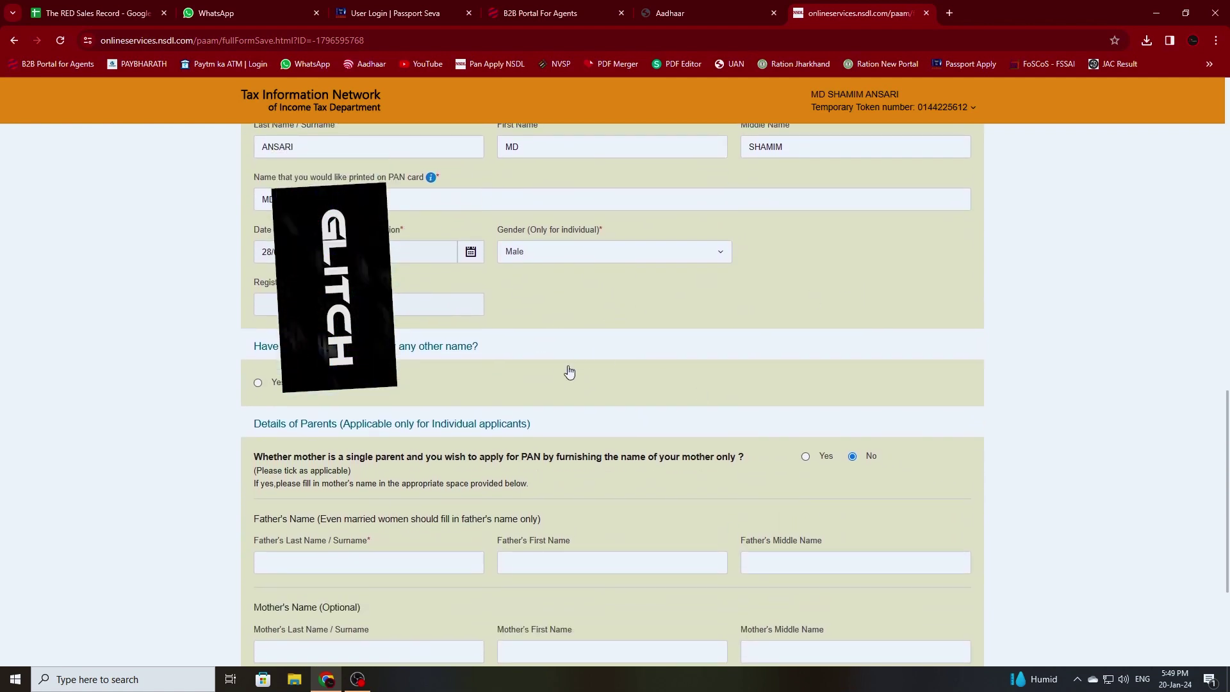
pyautogui.scroll(-4, 700, 411)
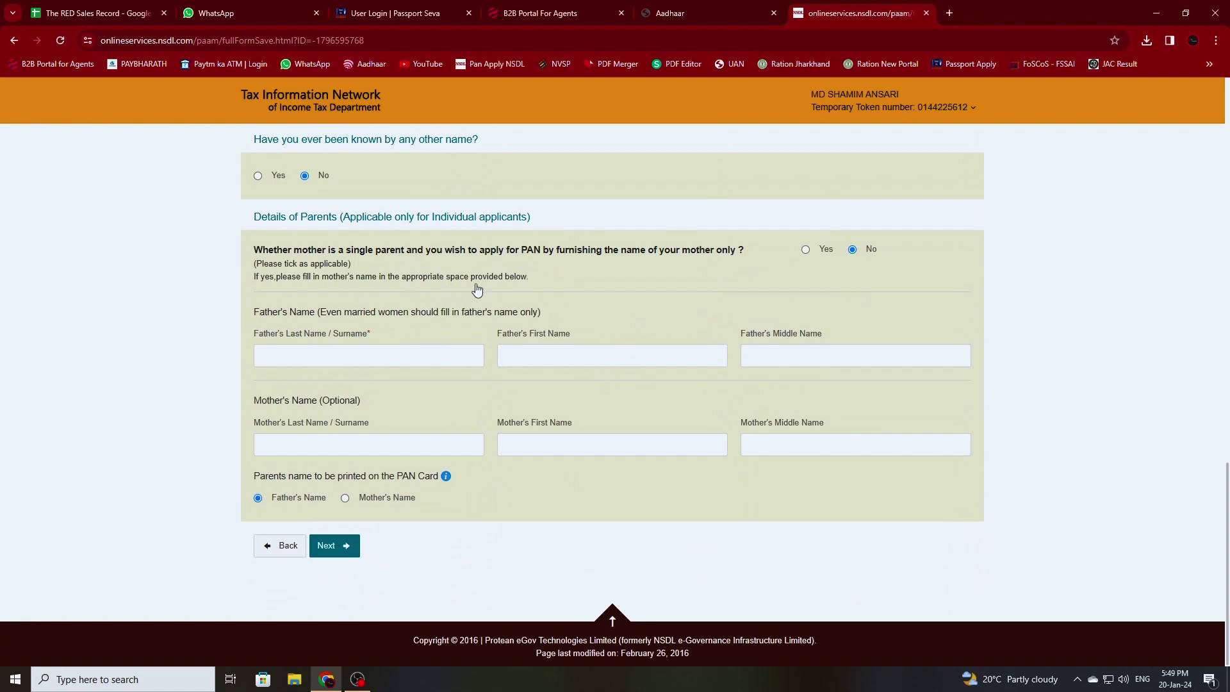
pyautogui.scroll(1, 477, 288)
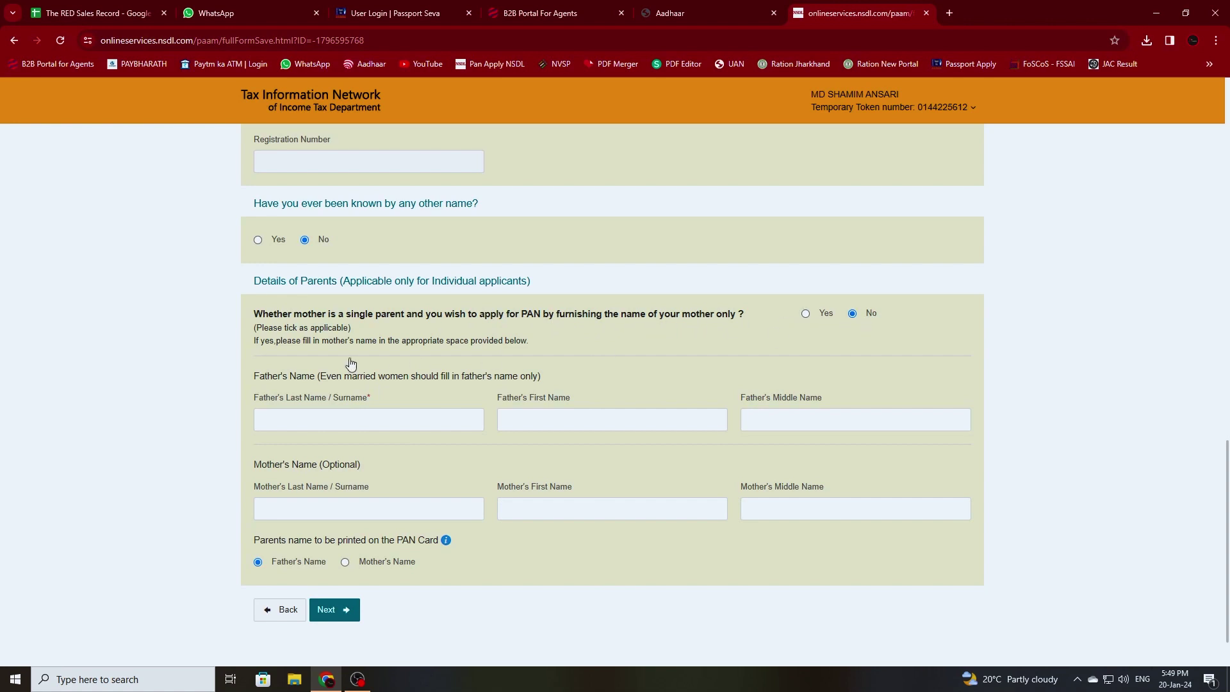
# Enter the father's surname and first name, leaving the middle name blank
pyautogui.click(325, 420)
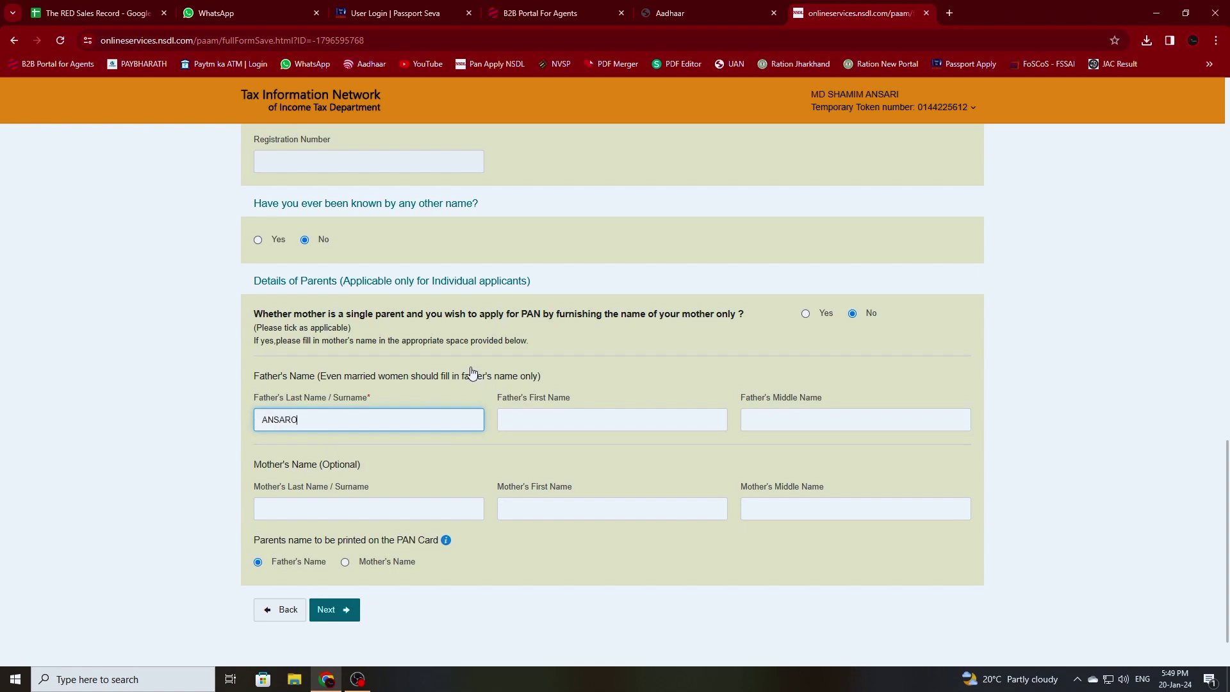
pyautogui.click(563, 416)
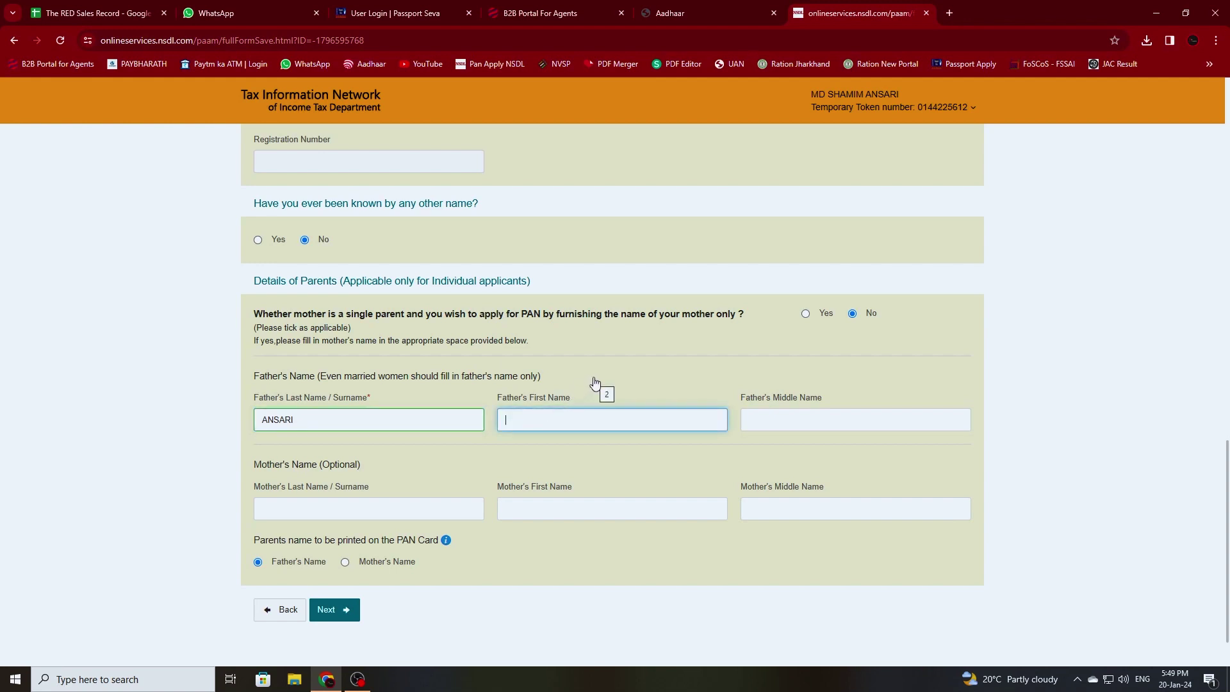
pyautogui.write('MD')
pyautogui.press('Tab')
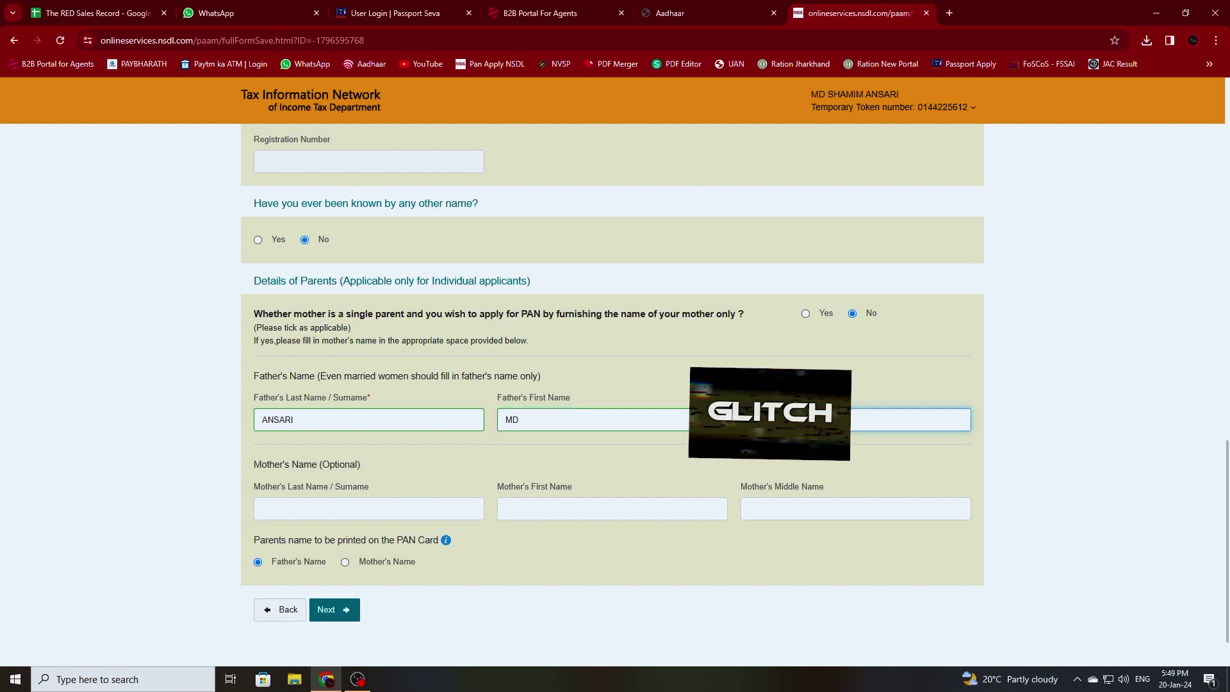
pyautogui.press('Tab')
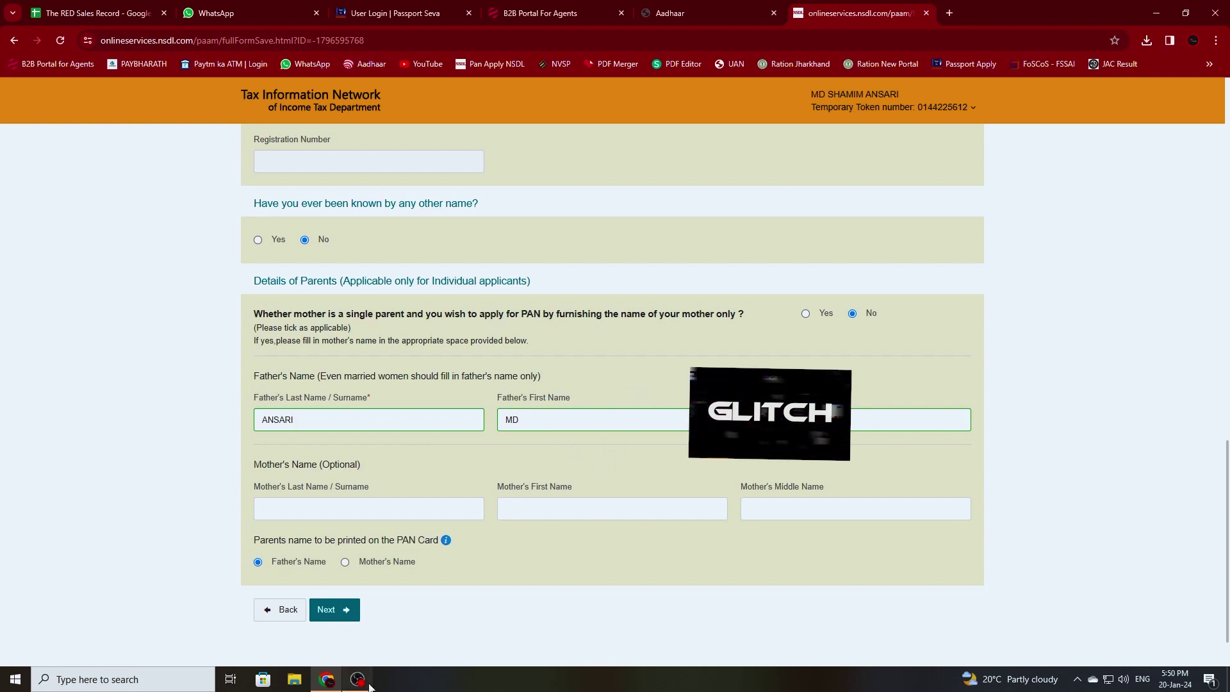
pyautogui.moveTo(368, 685)
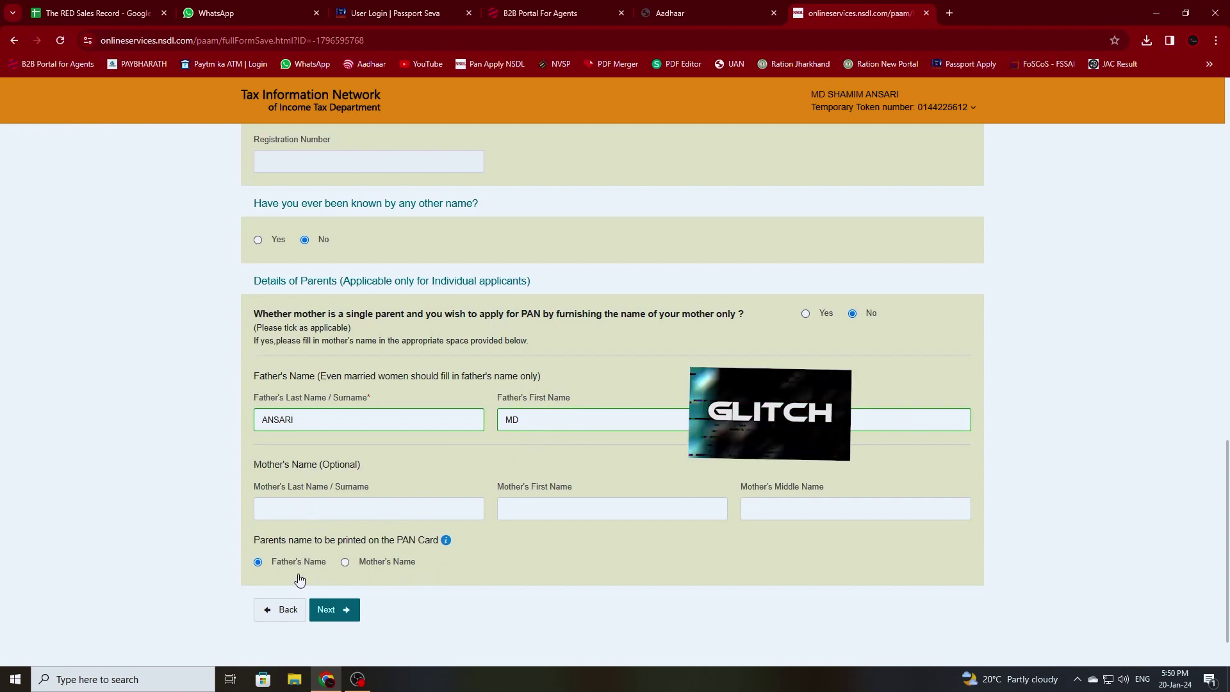
# Save the draft again and advance to the Contact & other details step
pyautogui.scroll(2, 913, 211)
pyautogui.scroll(12, 909, 166)
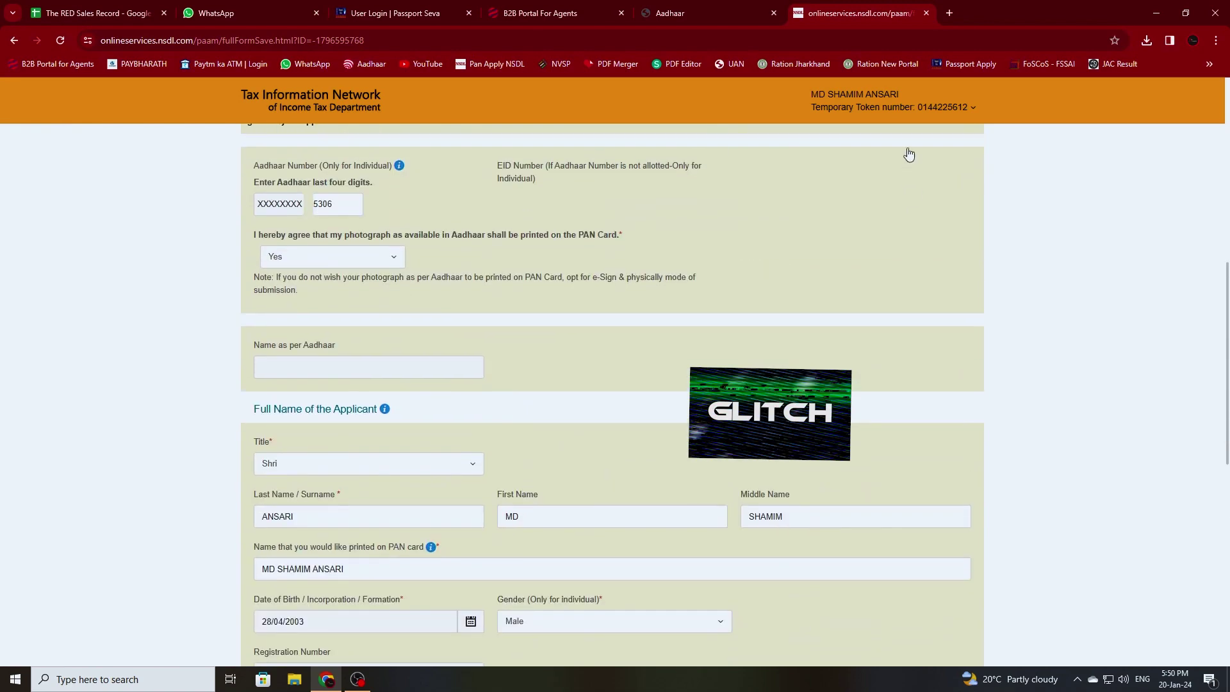
pyautogui.click(946, 199)
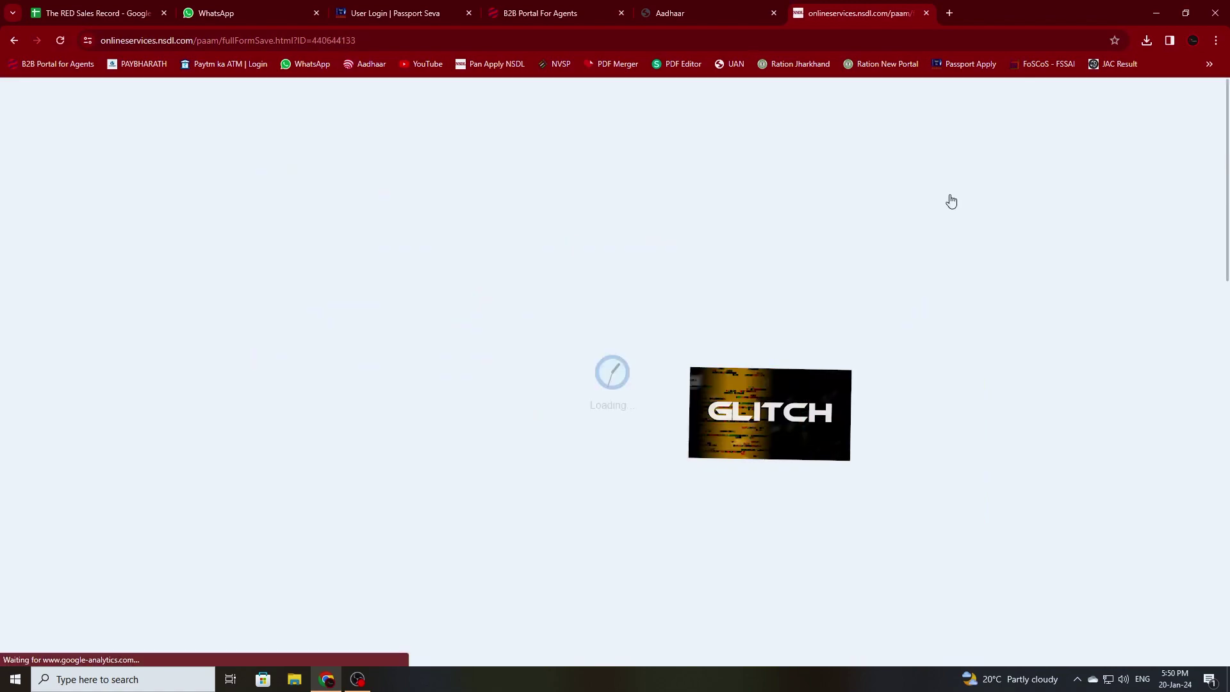
pyautogui.scroll(-15, 1073, 420)
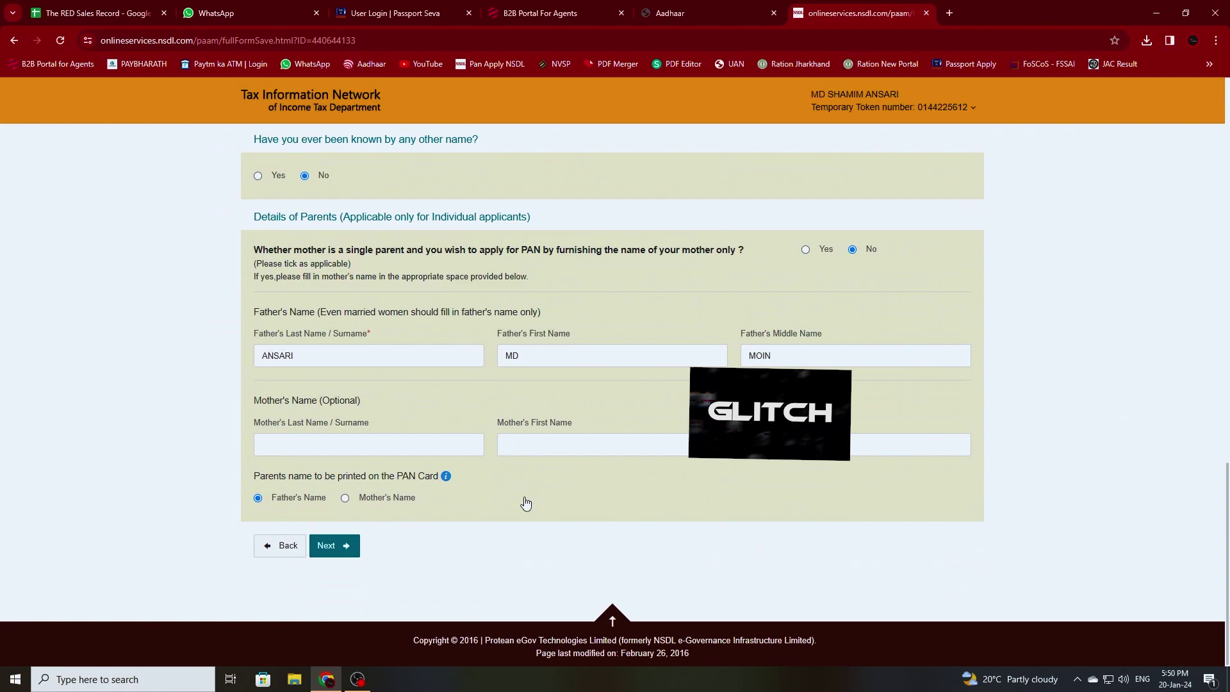
pyautogui.click(327, 545)
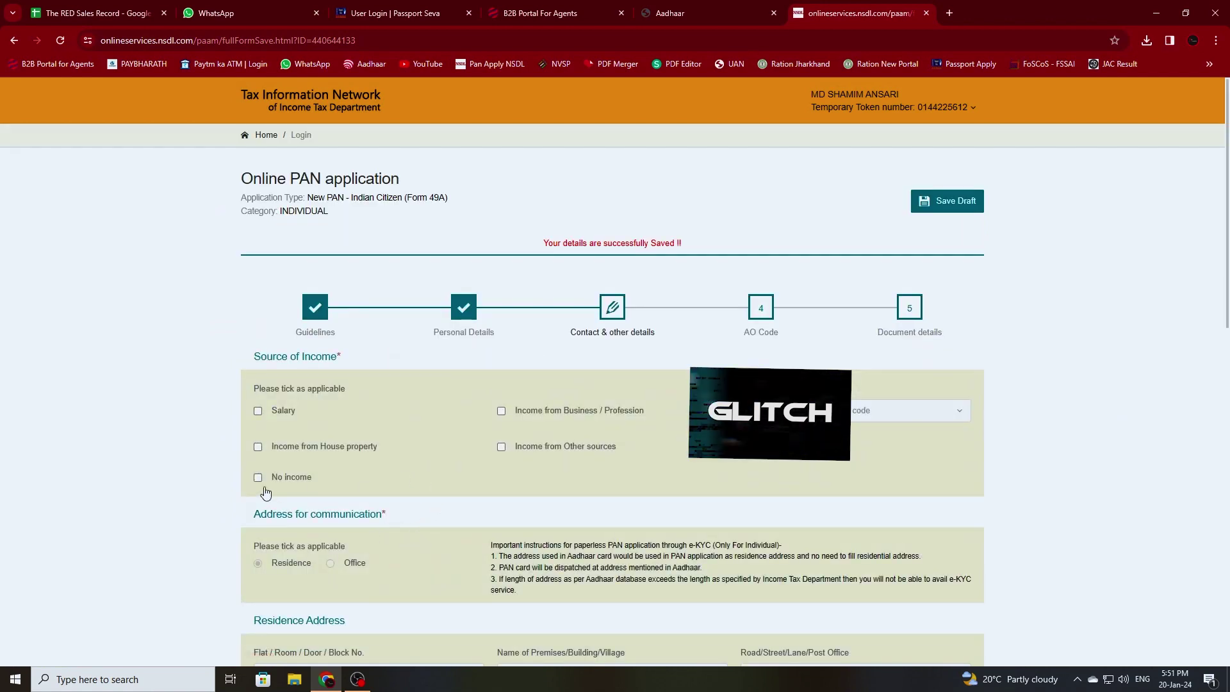
# Mark No income, set the ISD country code to INDIA (91), and proceed to the AO Code step
pyautogui.click(258, 478)
pyautogui.scroll(-4, 565, 461)
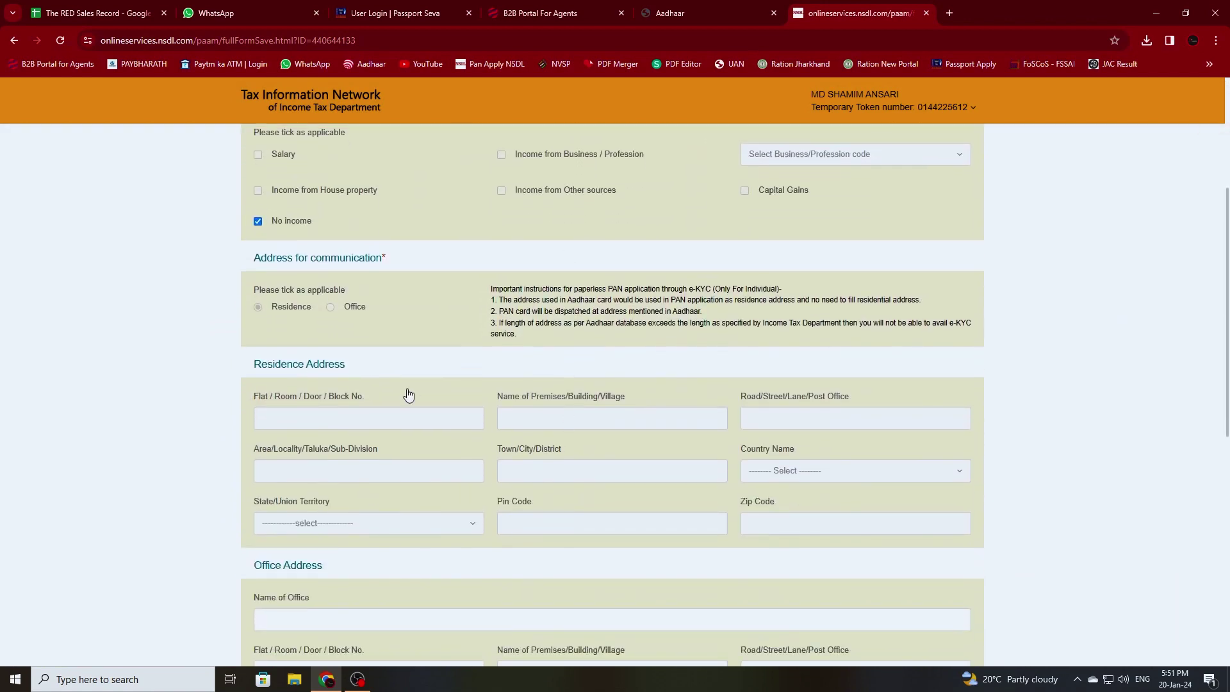
pyautogui.scroll(-3, 368, 364)
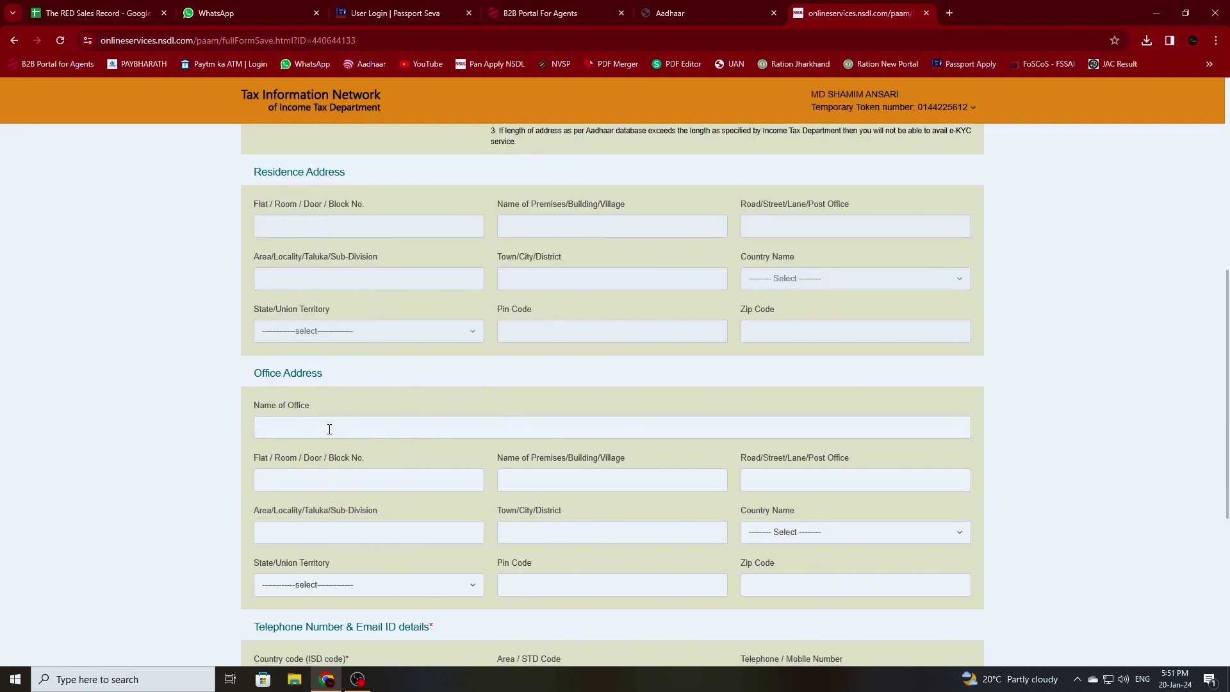
pyautogui.scroll(-4, 329, 429)
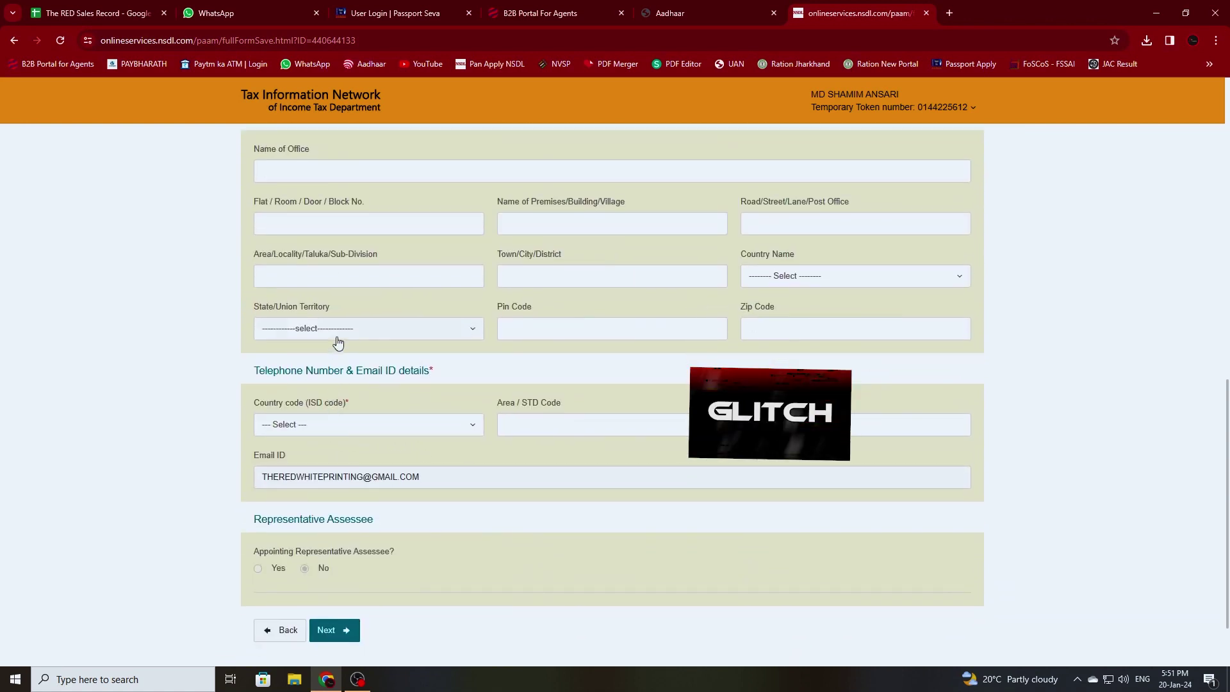
pyautogui.click(336, 428)
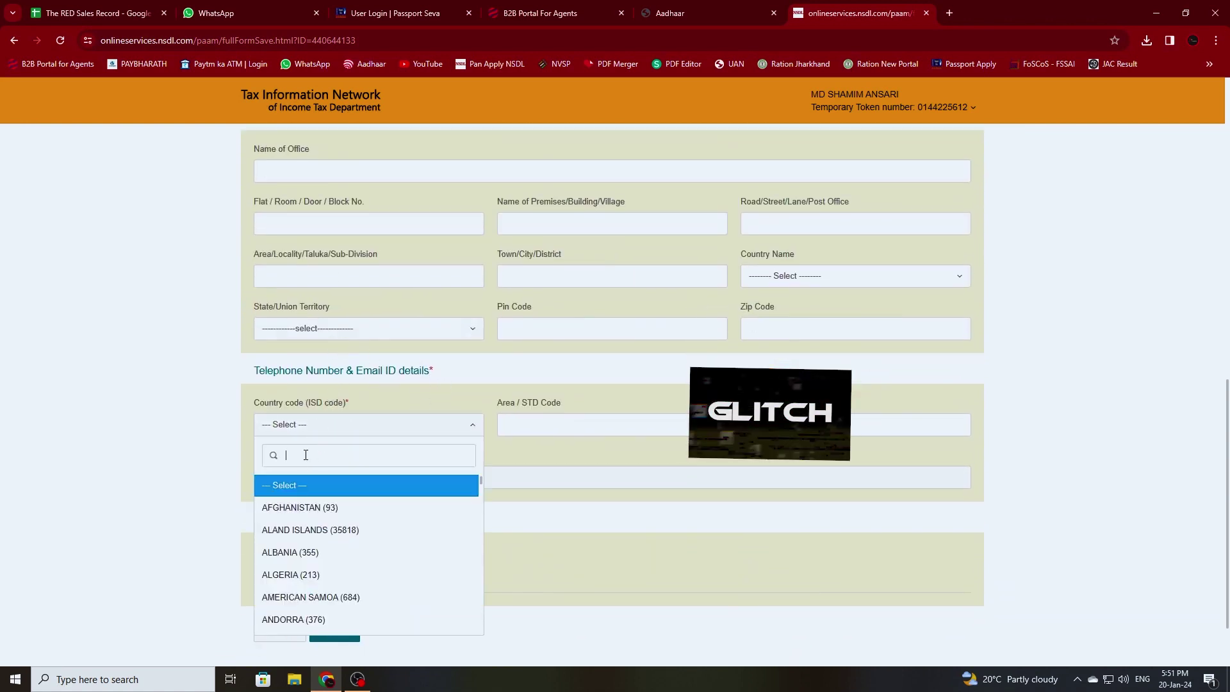
pyautogui.write('india')
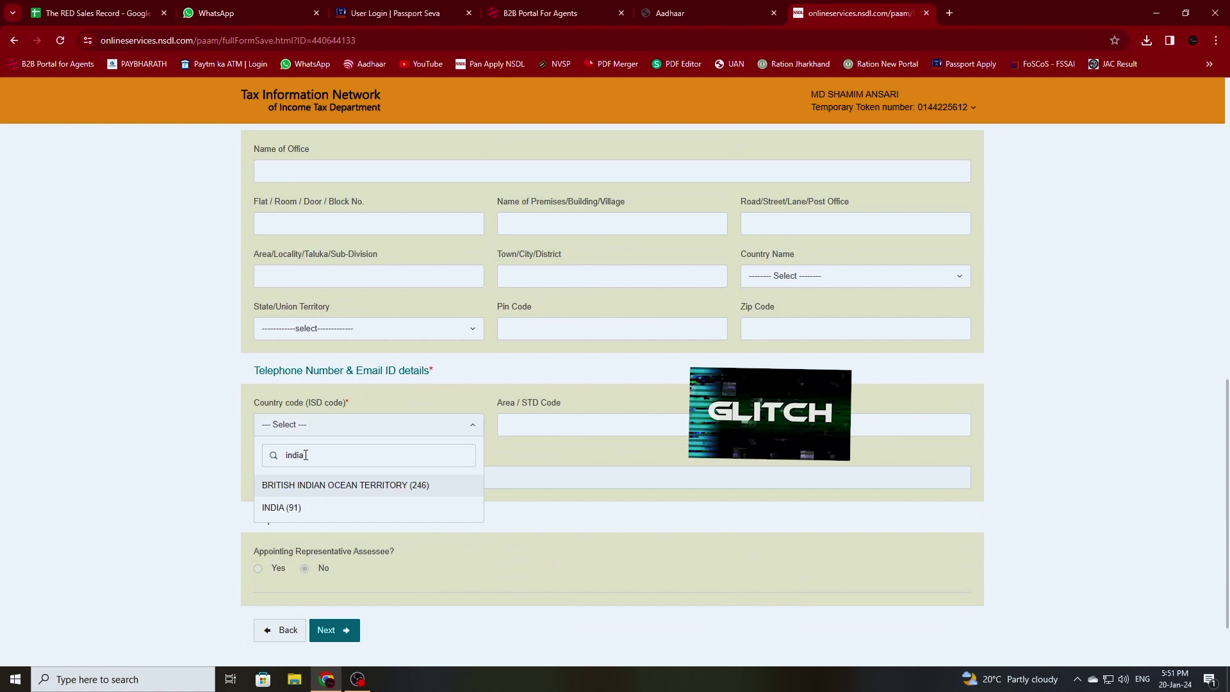
pyautogui.click(321, 509)
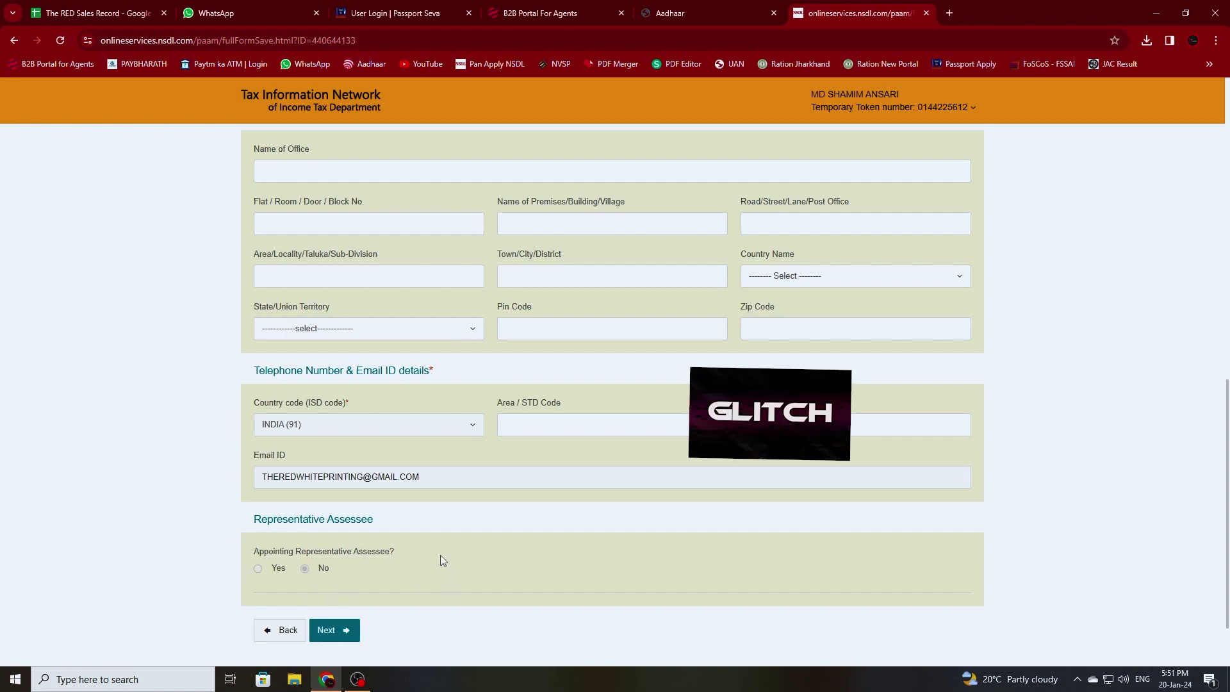
pyautogui.click(330, 629)
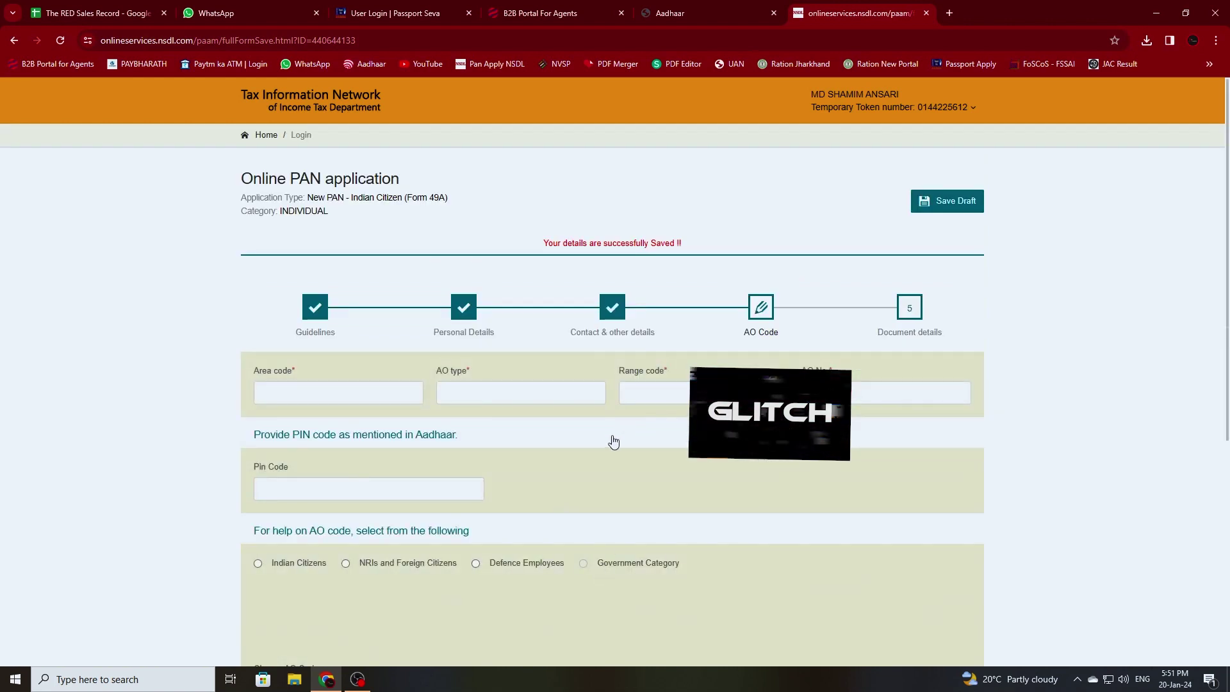
# In the AO code search, pick Indian Citizens, state JHARKHAND and city BOKARO
pyautogui.scroll(-4, 647, 441)
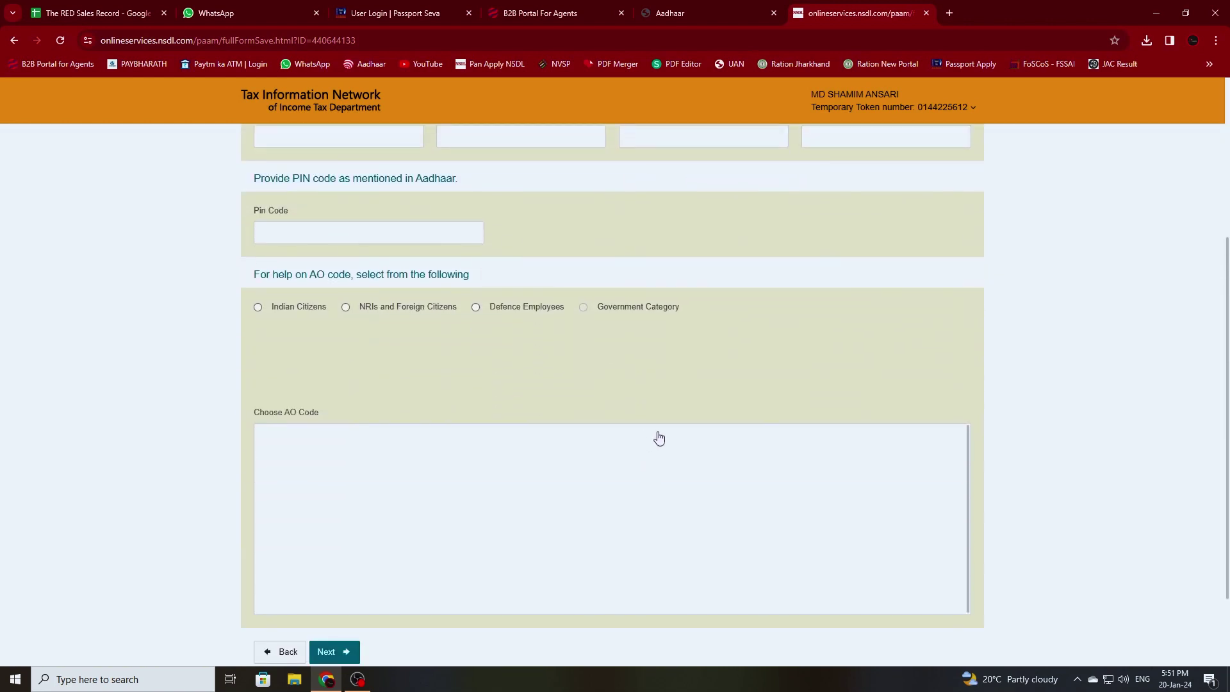
pyautogui.scroll(4, 657, 419)
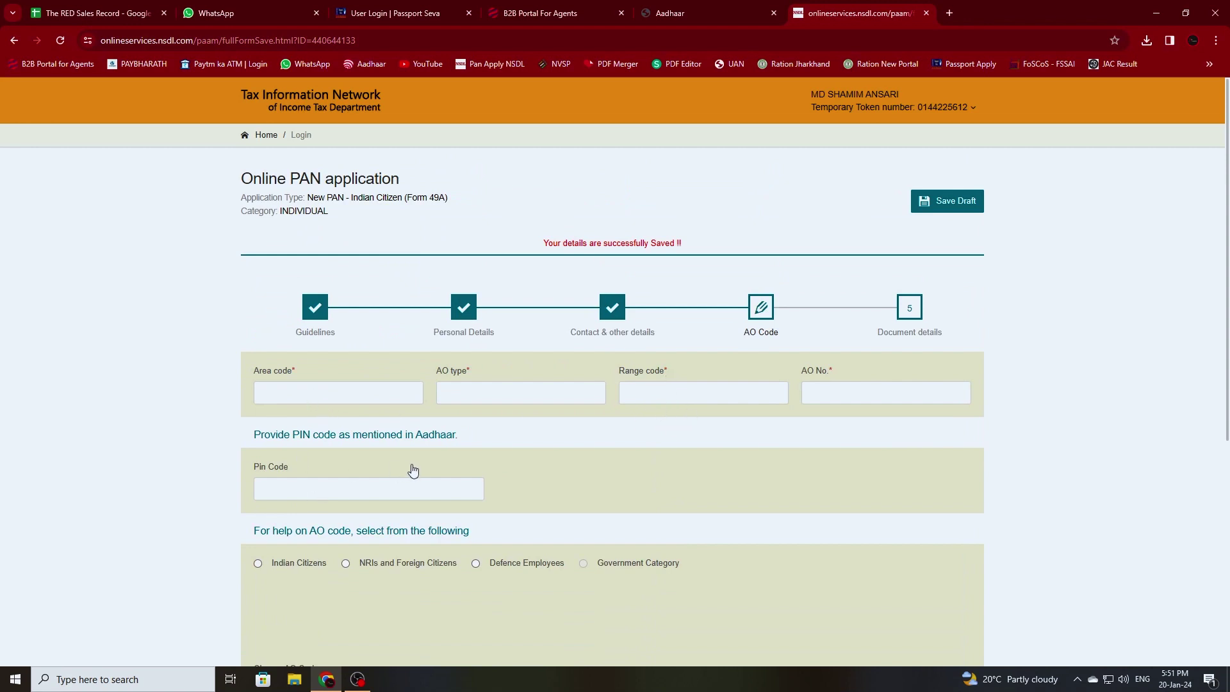
pyautogui.scroll(-1, 412, 470)
pyautogui.click(257, 499)
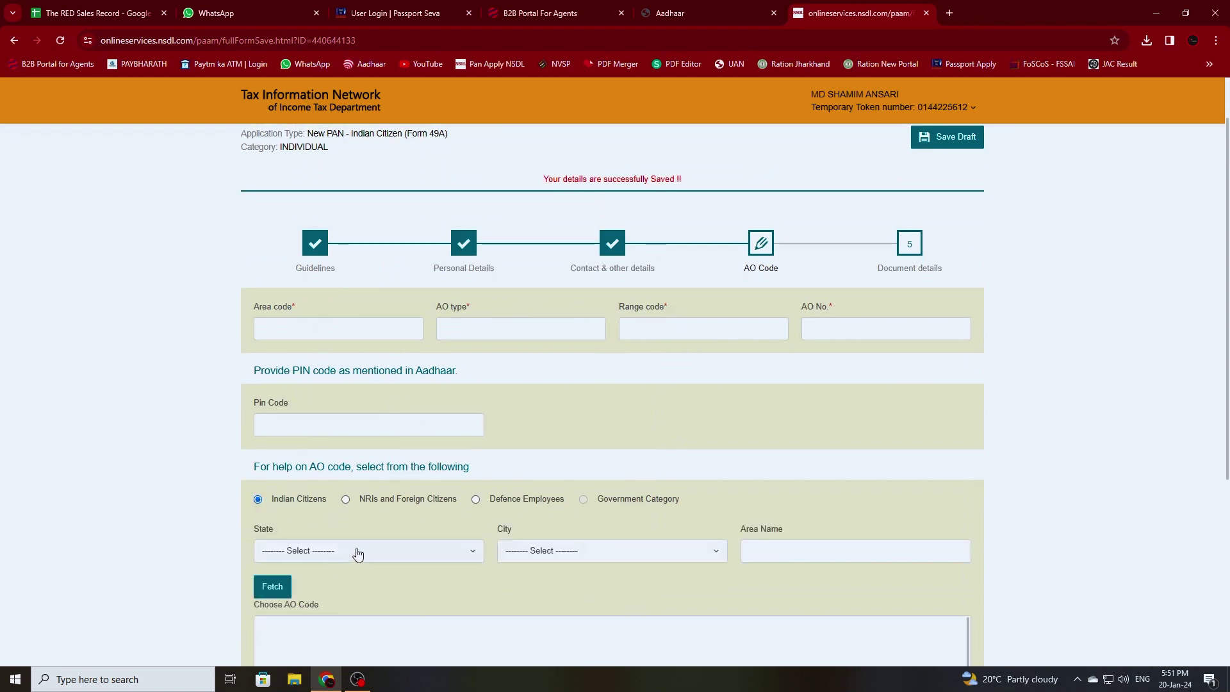
pyautogui.click(391, 552)
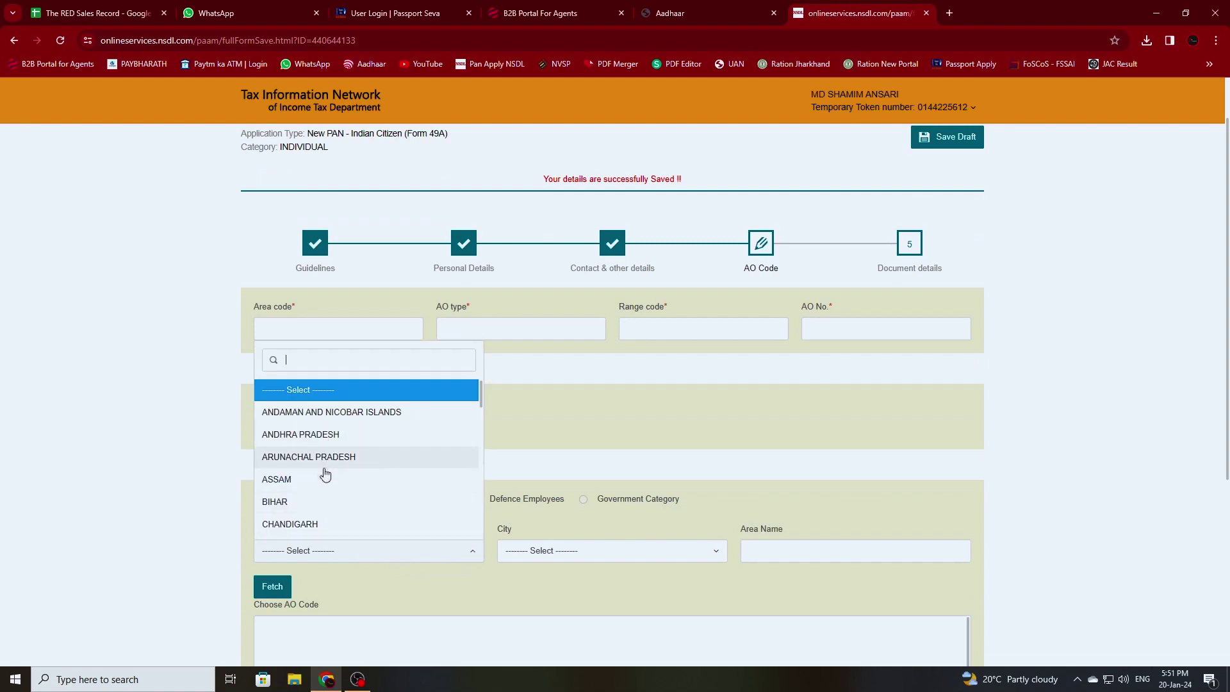
pyautogui.scroll(-3, 338, 487)
pyautogui.scroll(2, 332, 472)
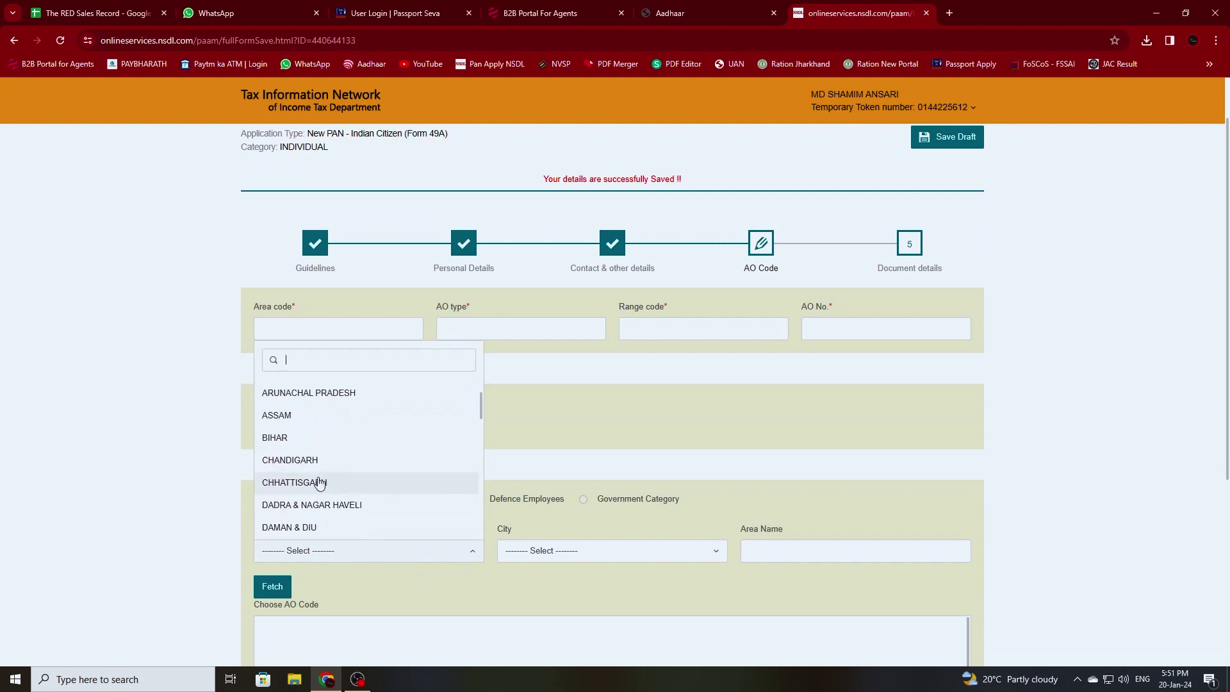
pyautogui.scroll(-1, 318, 486)
pyautogui.scroll(-2, 317, 492)
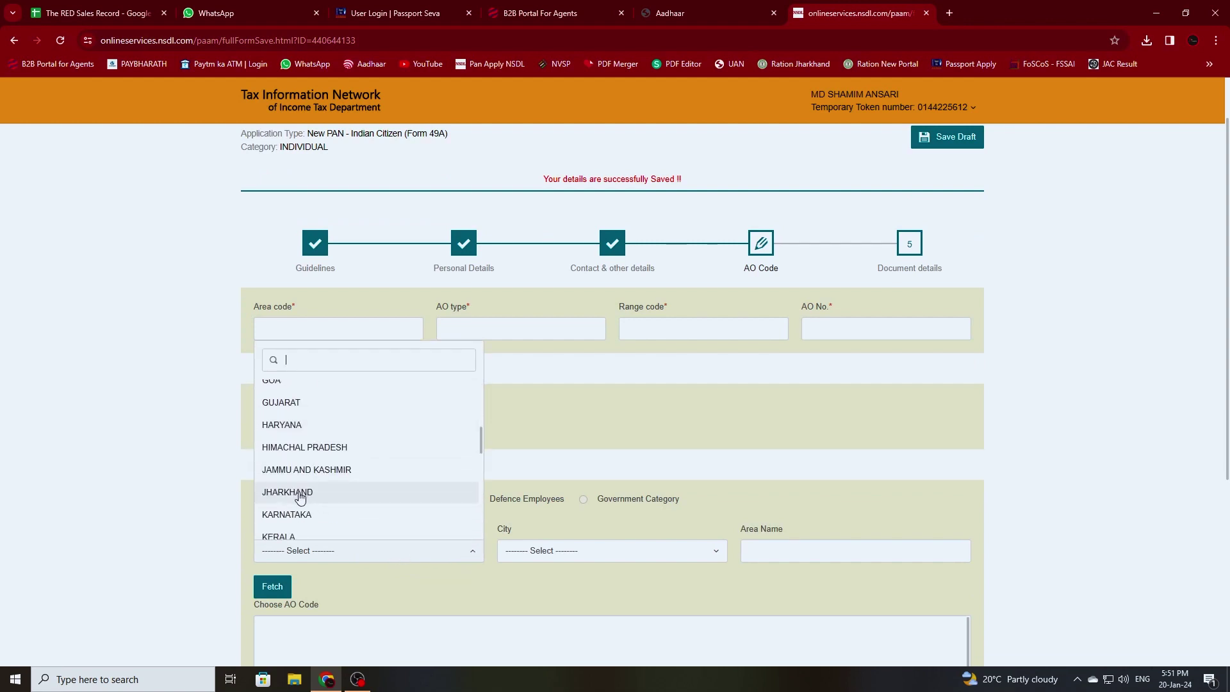
pyautogui.click(316, 493)
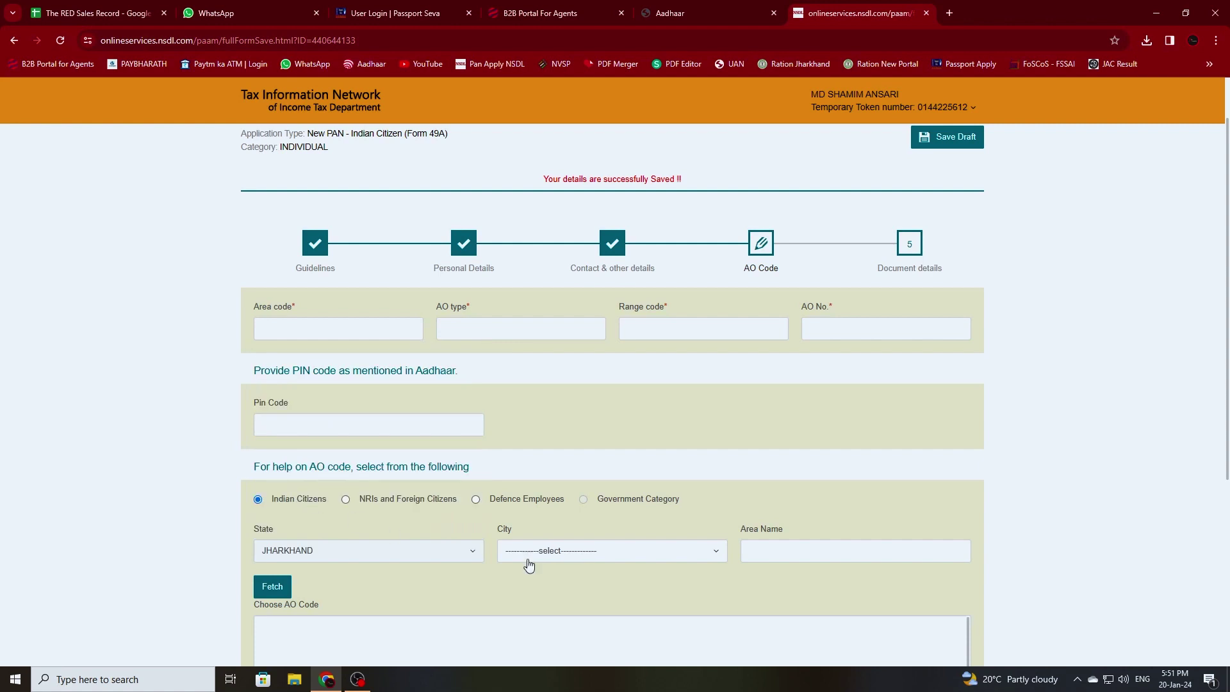
pyautogui.click(563, 555)
pyautogui.click(545, 417)
# Fetch the Bokaro AO codes and select ITO WARD 3(1) (PTN, W, 57, 93)
pyautogui.scroll(-2, 482, 573)
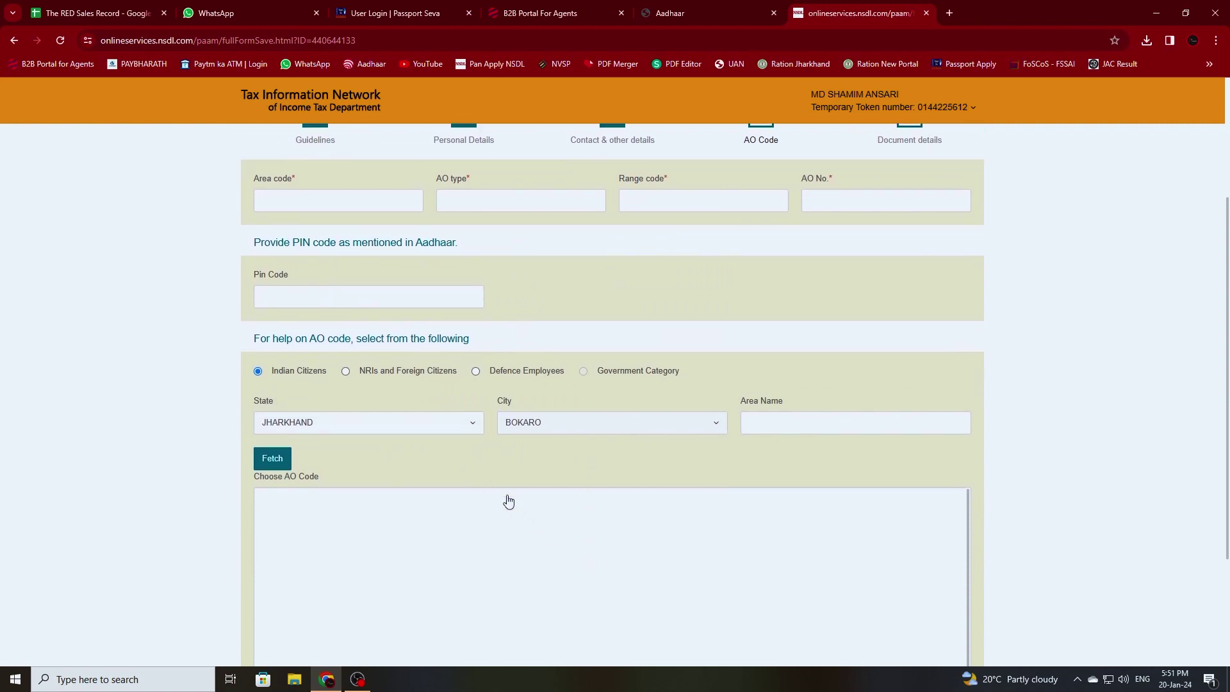
pyautogui.click(274, 460)
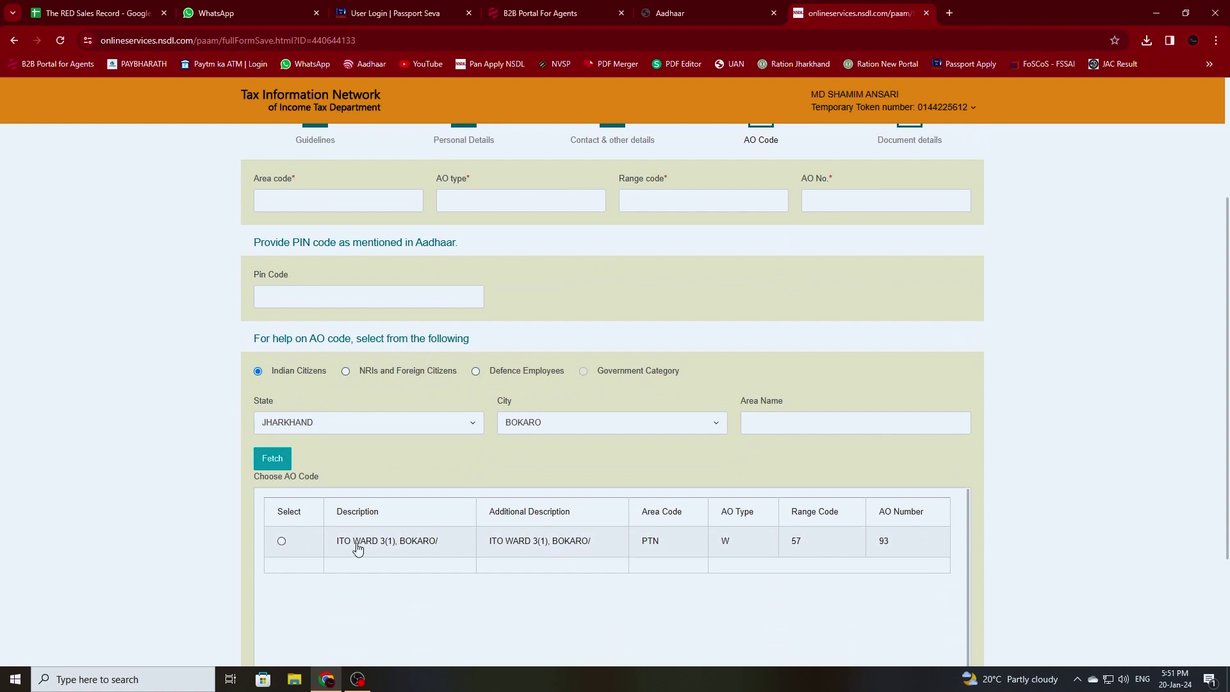
pyautogui.click(282, 541)
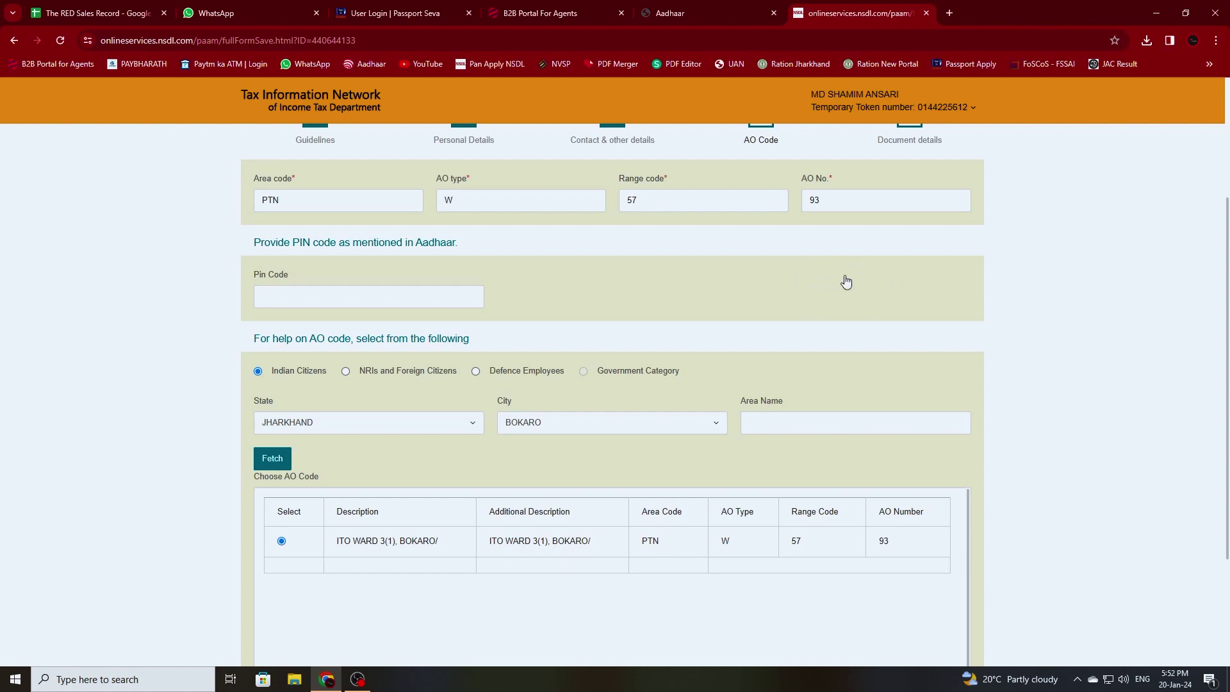
pyautogui.scroll(-2, 704, 349)
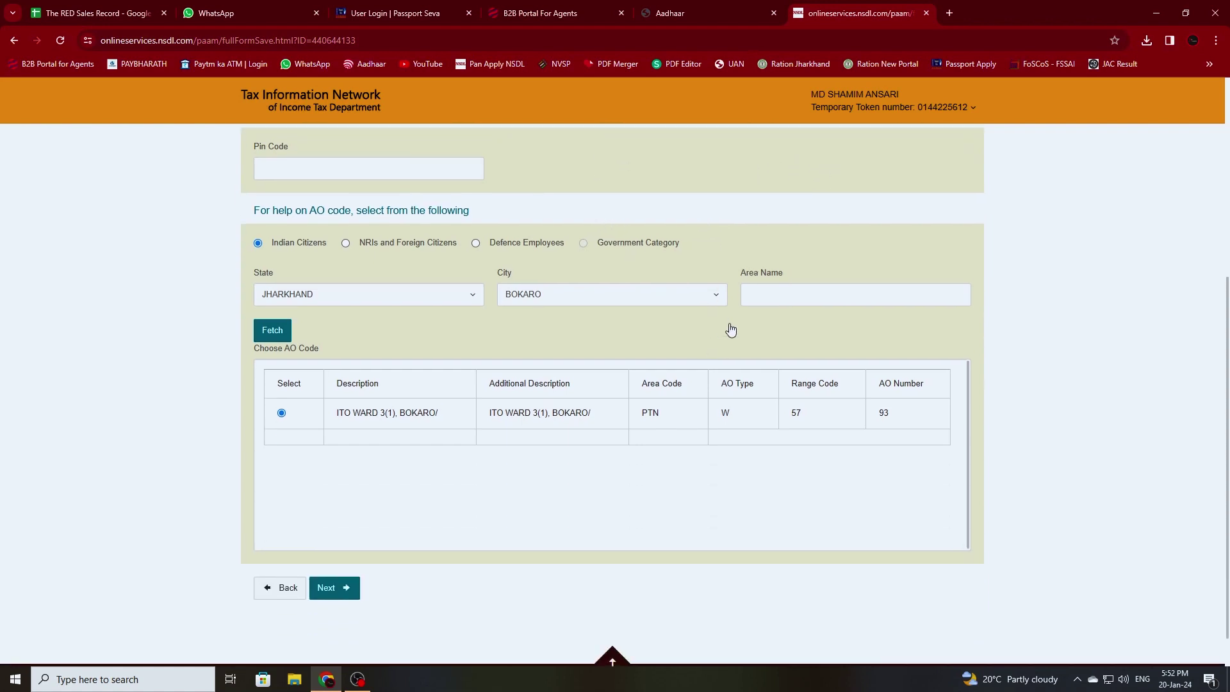
# Move to Document details, declare as Himself/Herself with place BOKARO, and submit the application
pyautogui.click(335, 588)
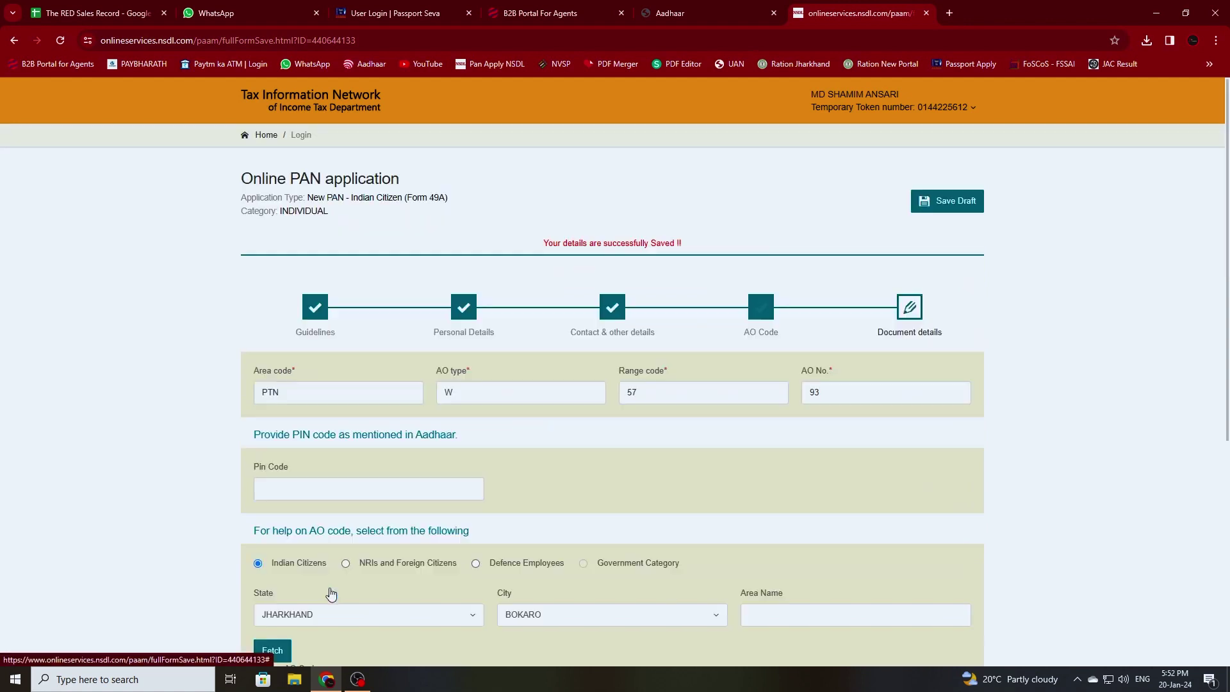
pyautogui.scroll(-2, 717, 483)
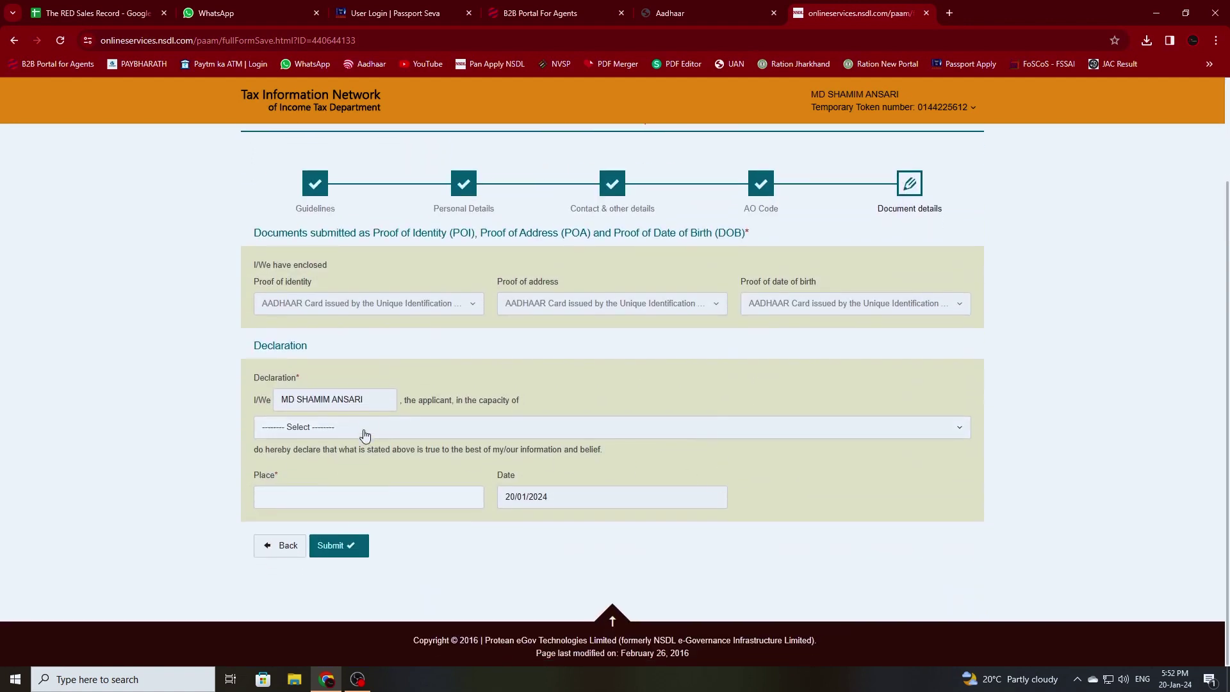
pyautogui.click(316, 432)
pyautogui.click(298, 474)
pyautogui.click(290, 498)
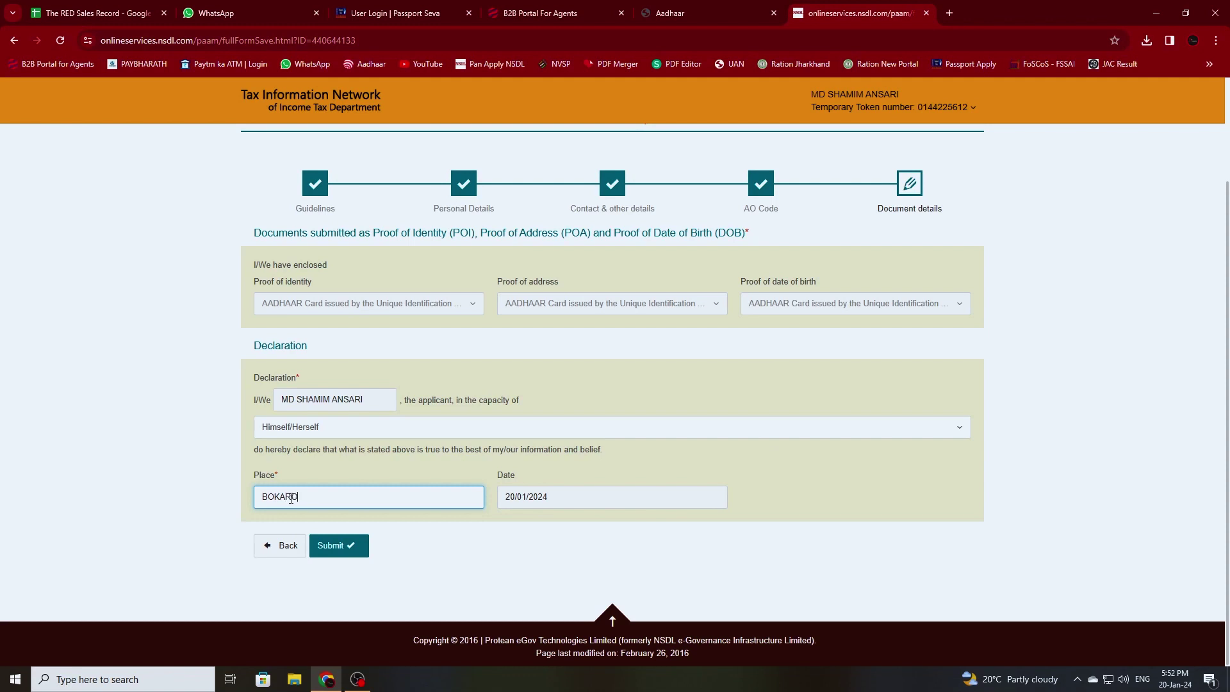
pyautogui.click(336, 545)
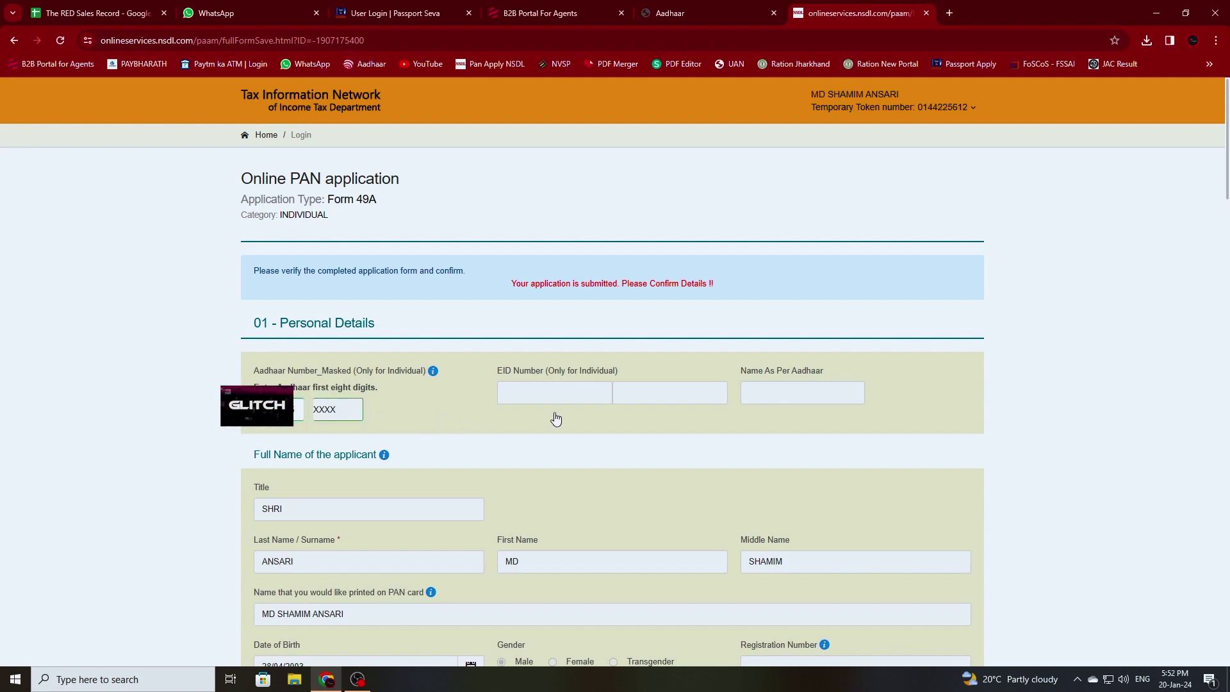
pyautogui.scroll(-3, 421, 446)
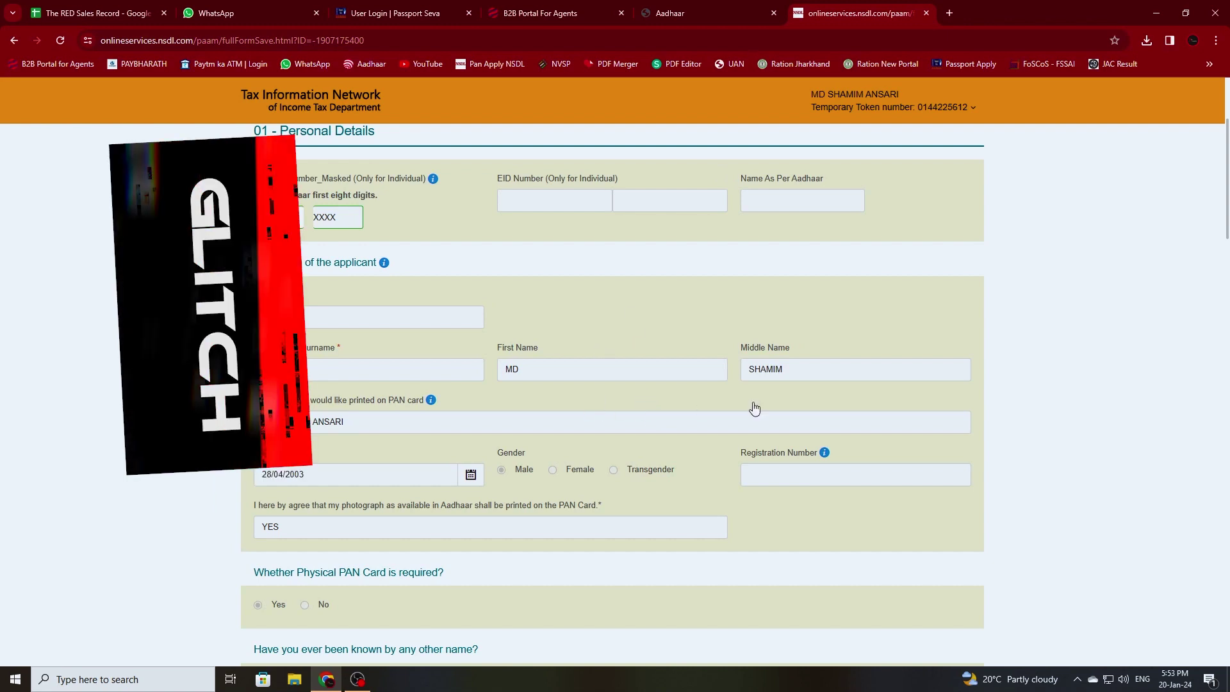
pyautogui.scroll(-1, 625, 408)
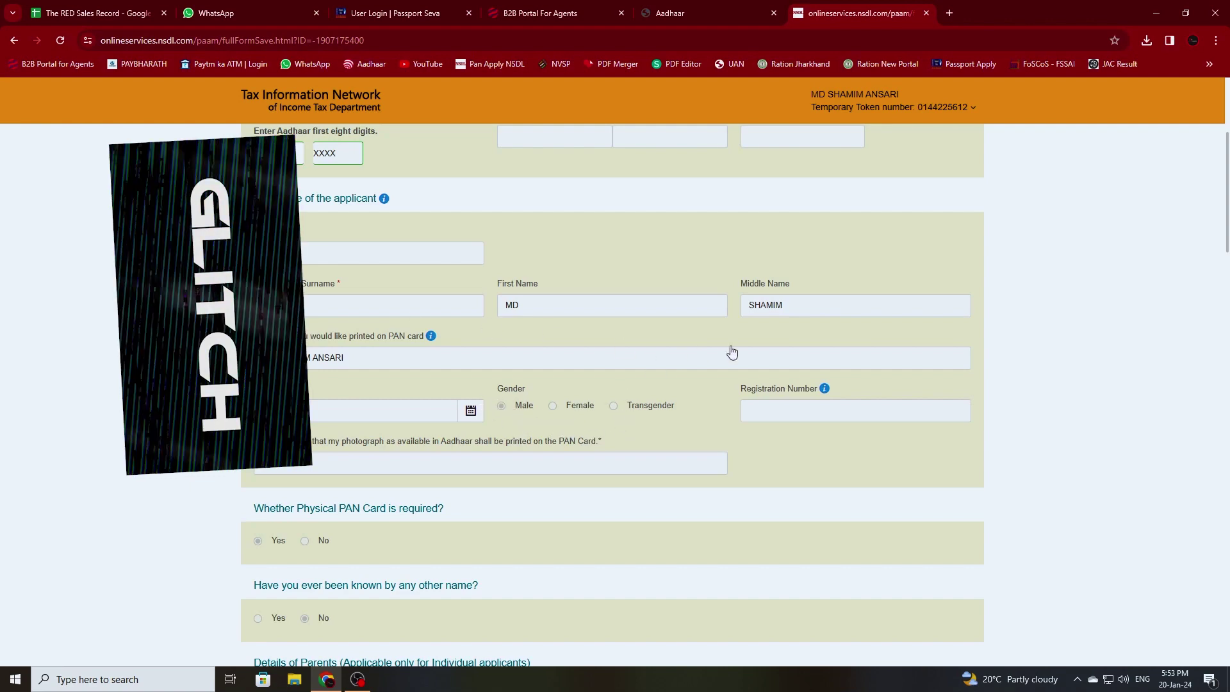
pyautogui.scroll(-2, 514, 486)
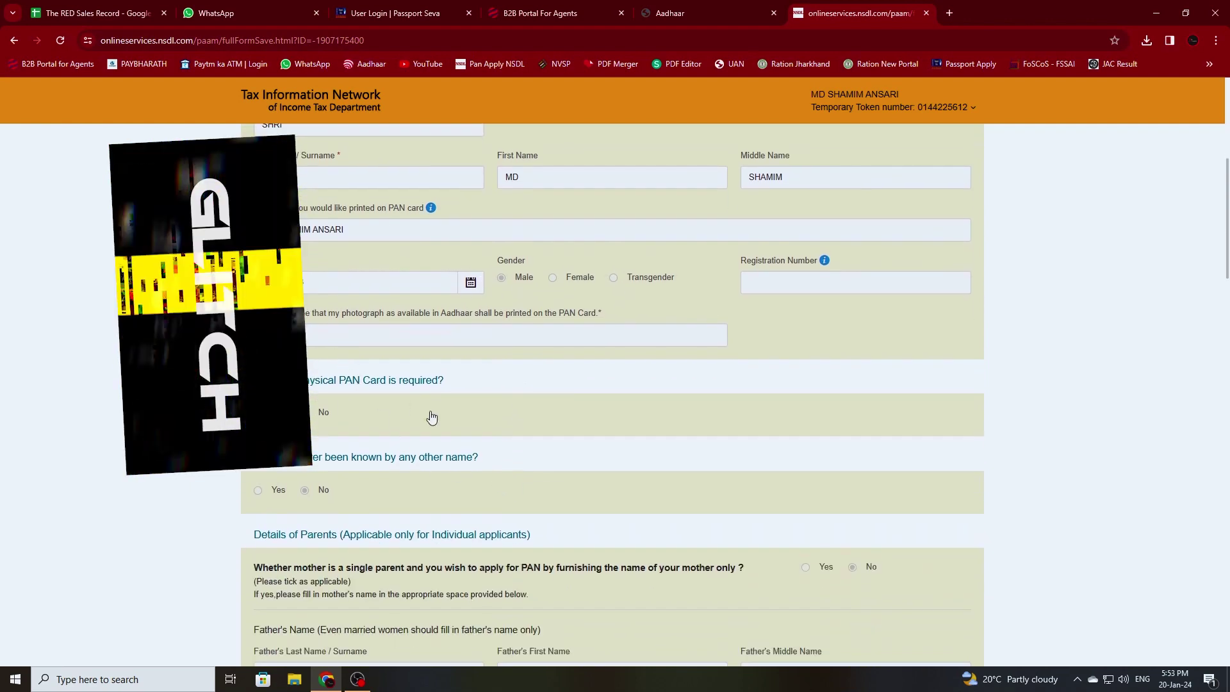
pyautogui.scroll(-5, 474, 442)
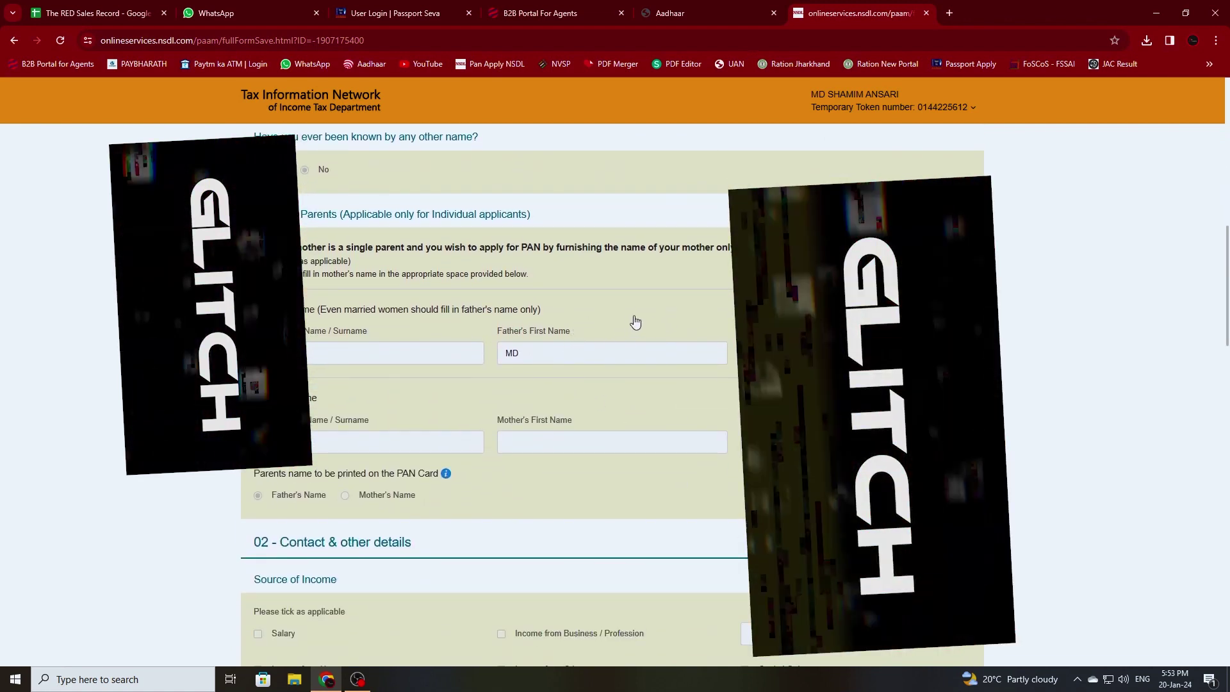
pyautogui.scroll(-1, 640, 322)
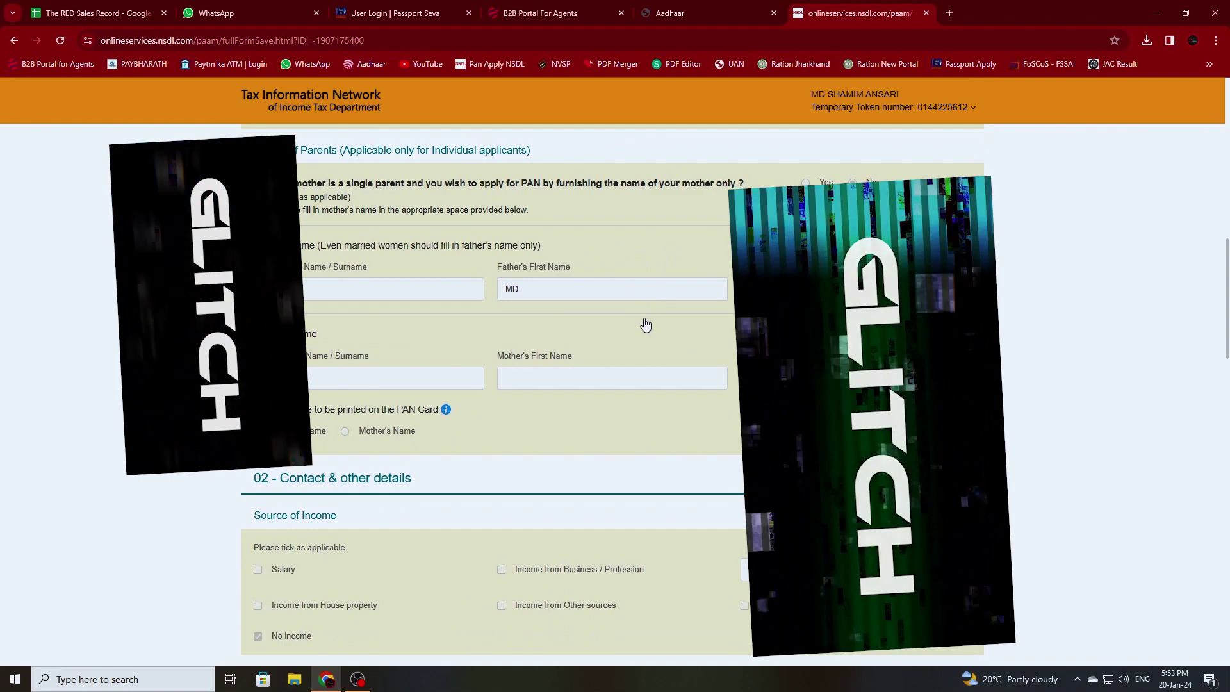
pyautogui.scroll(-1, 639, 337)
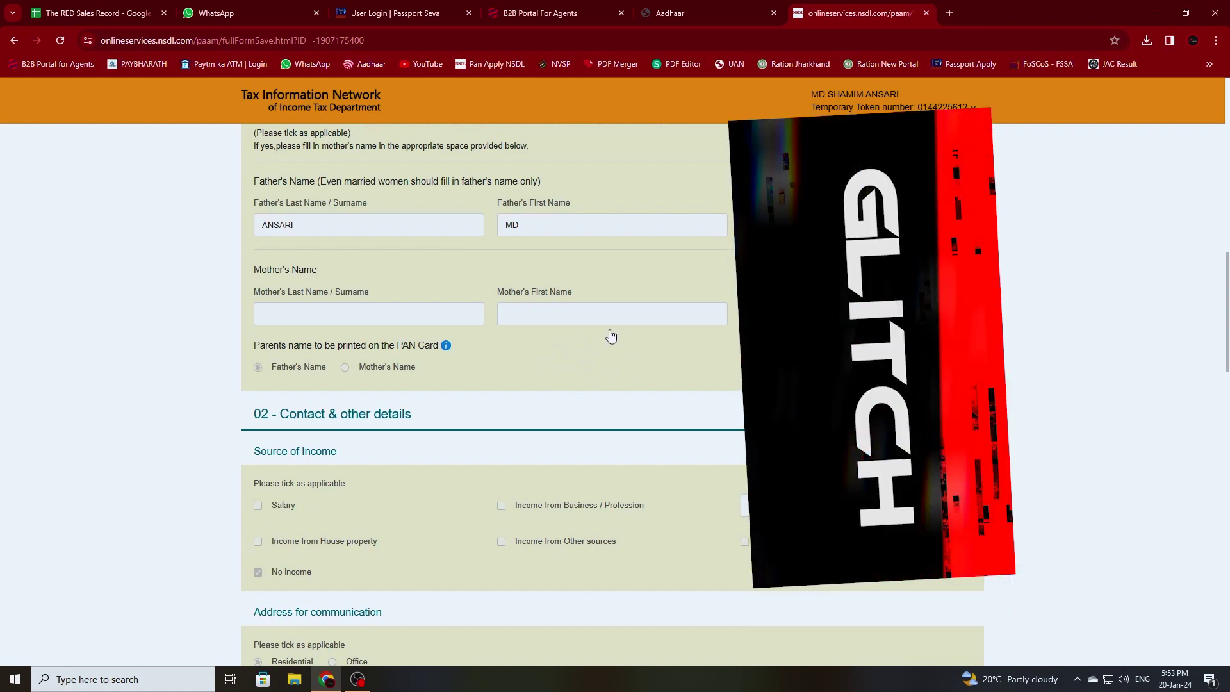
pyautogui.scroll(-1, 586, 364)
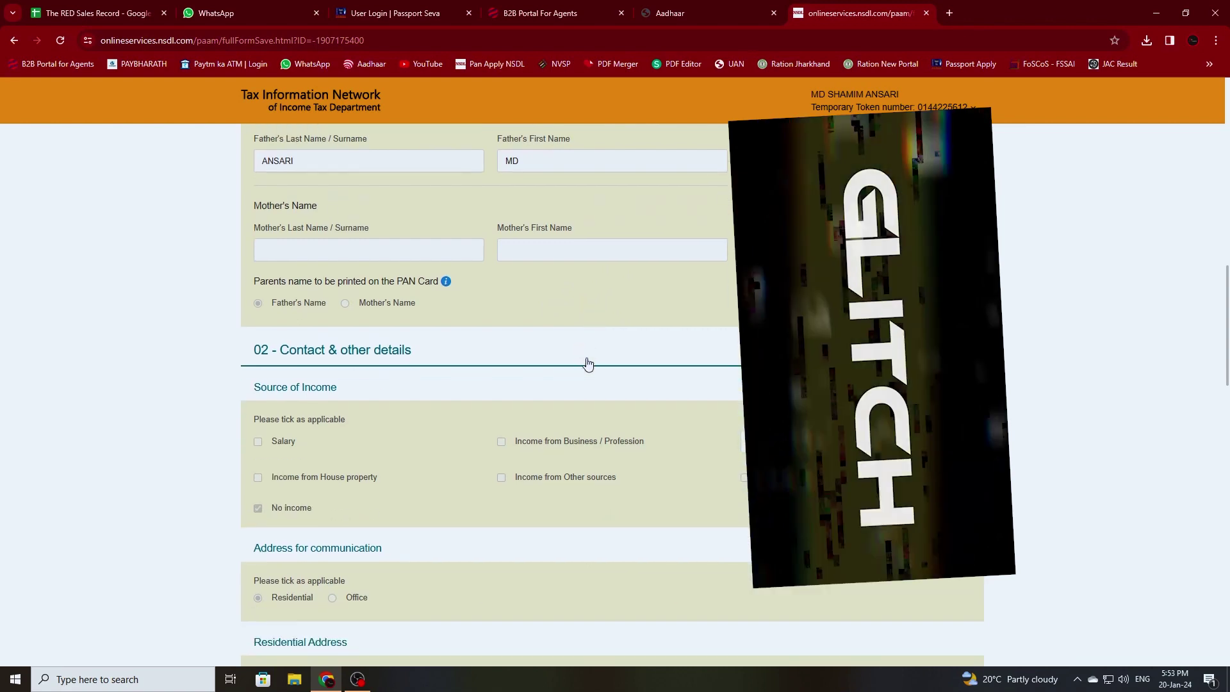
pyautogui.scroll(-10, 426, 332)
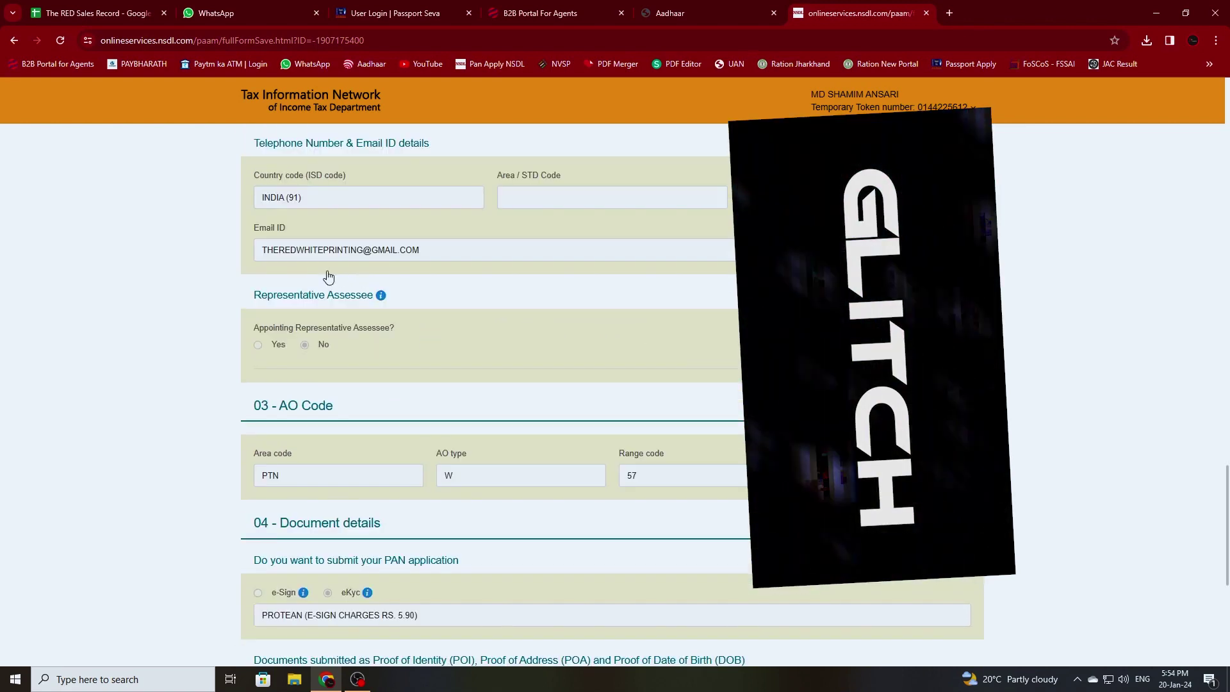
pyautogui.scroll(-4, 567, 413)
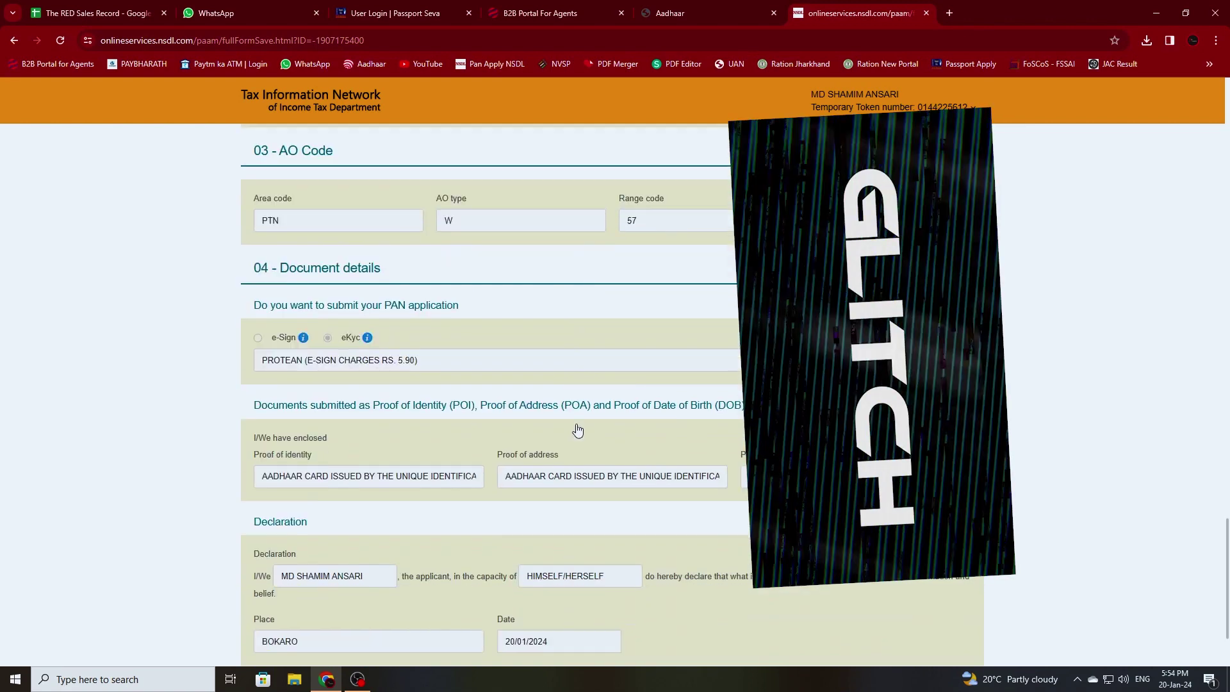
pyautogui.scroll(-2, 629, 397)
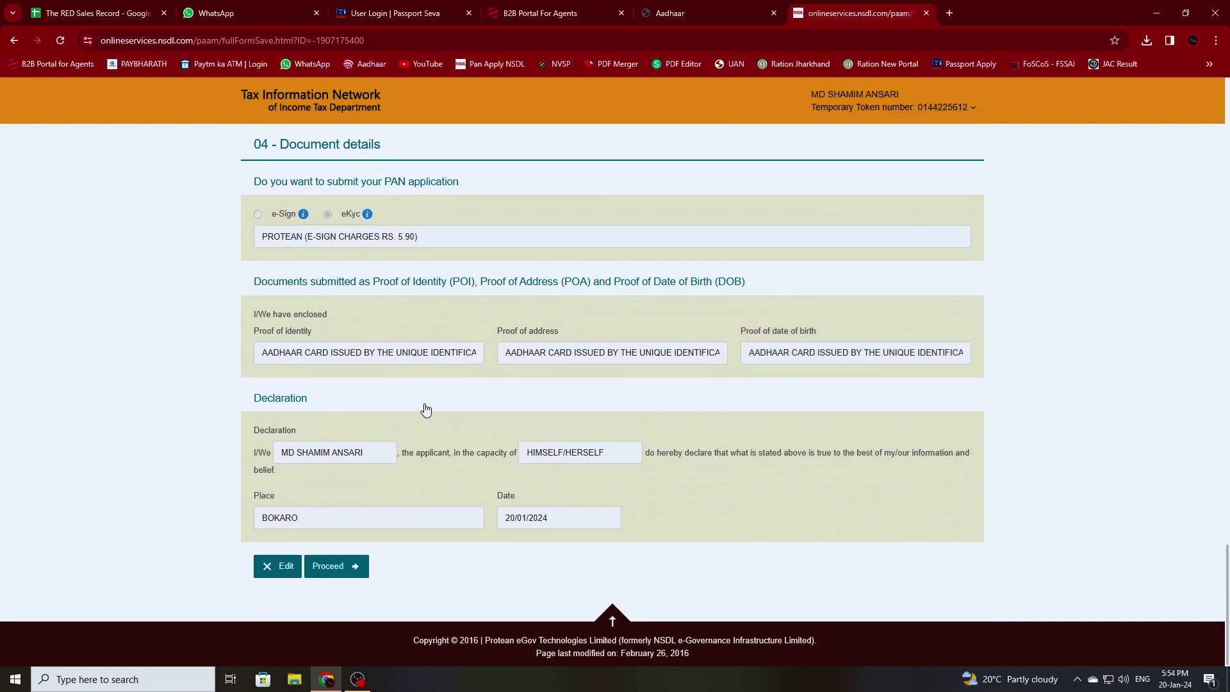
# Submit the application form and choose online payment through Paytm
pyautogui.click(342, 570)
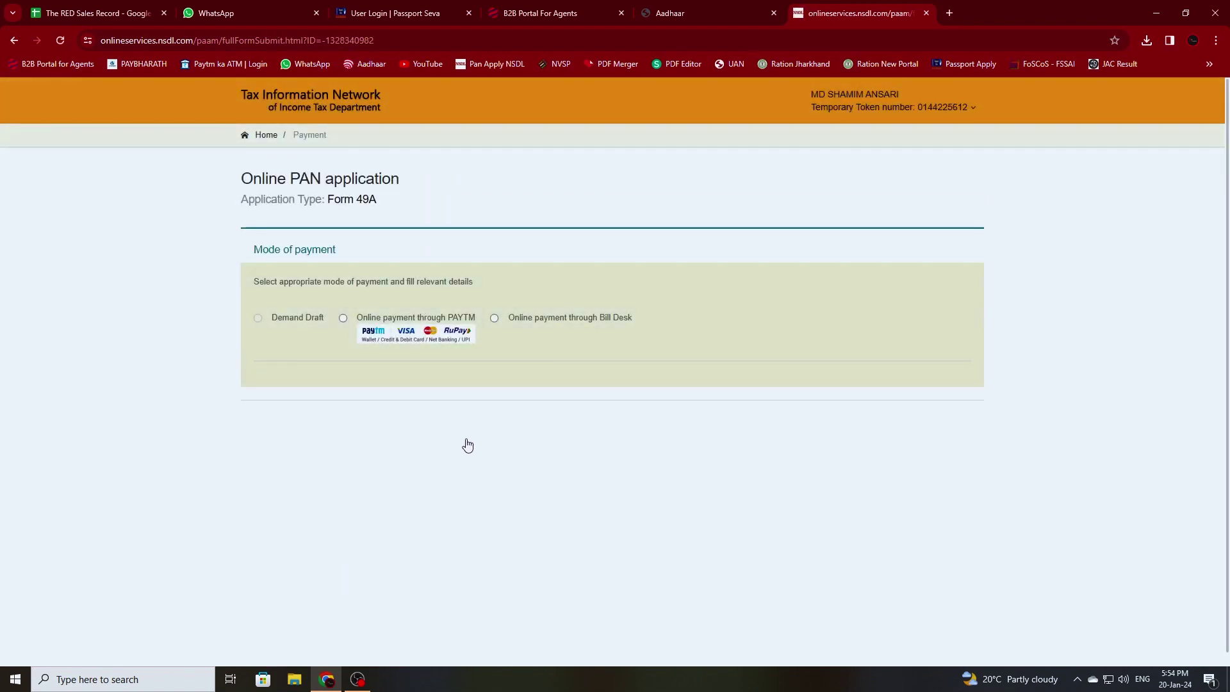
pyautogui.click(344, 319)
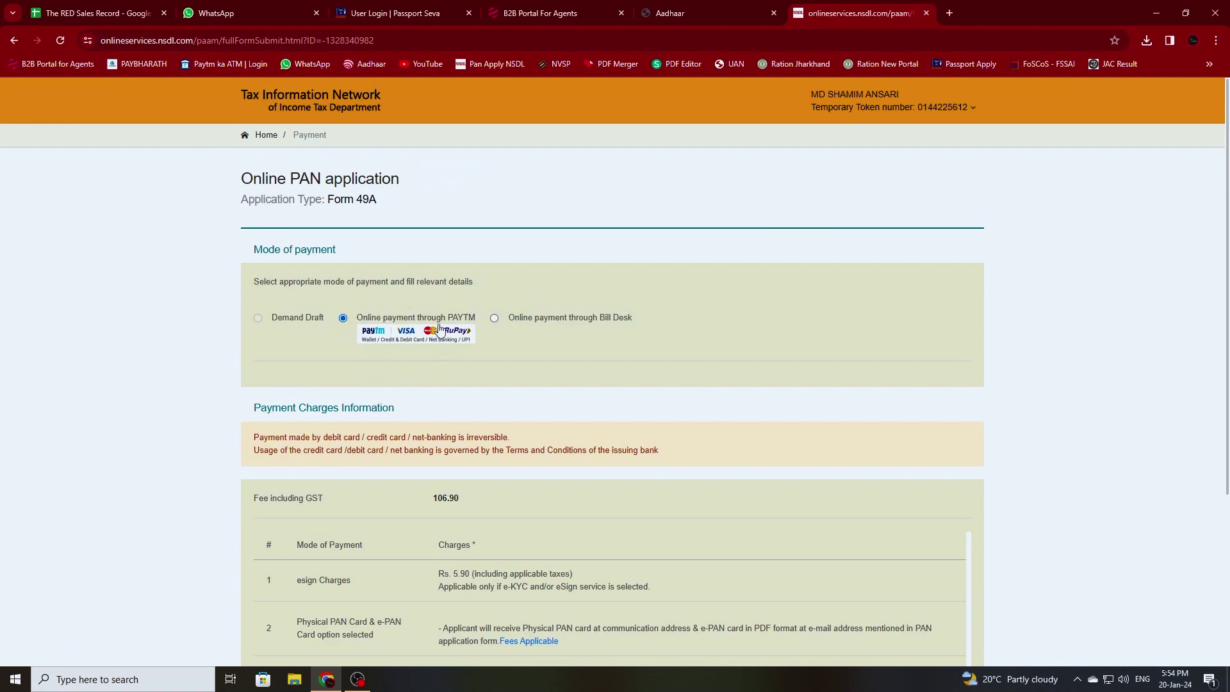
pyautogui.scroll(-3, 436, 358)
pyautogui.scroll(-1, 269, 448)
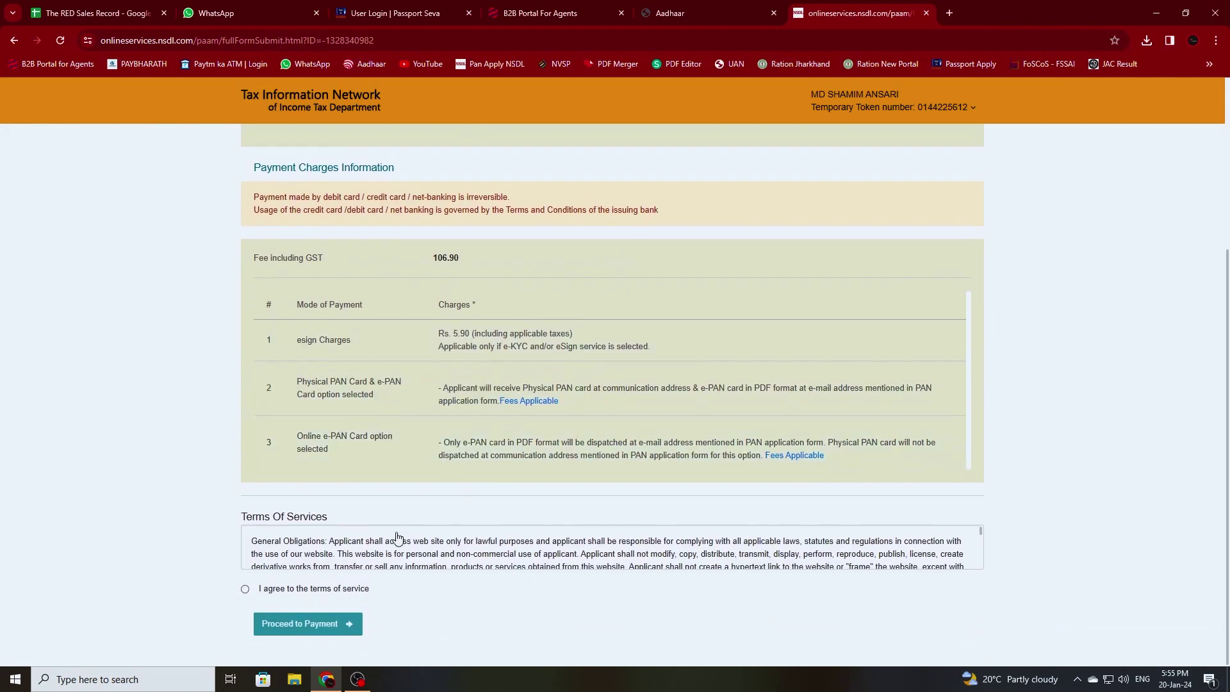
# Accept the terms of service and confirm payment of the 106.90 fee
pyautogui.click(245, 636)
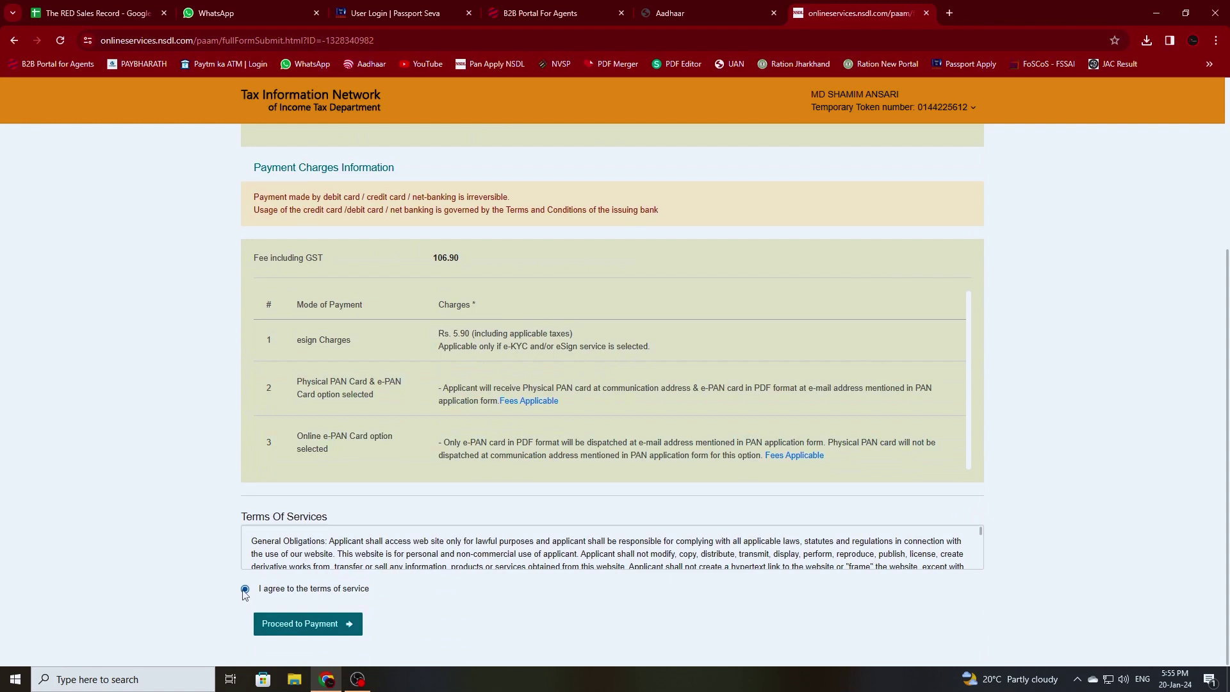
pyautogui.click(310, 628)
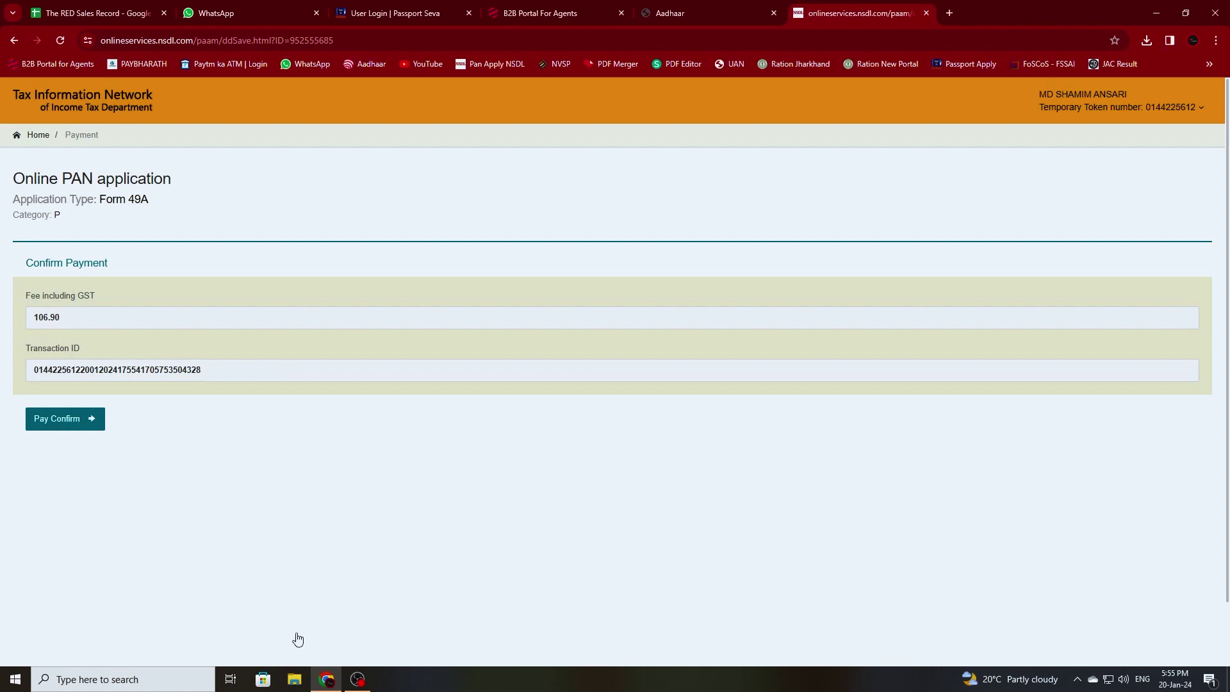
pyautogui.click(54, 420)
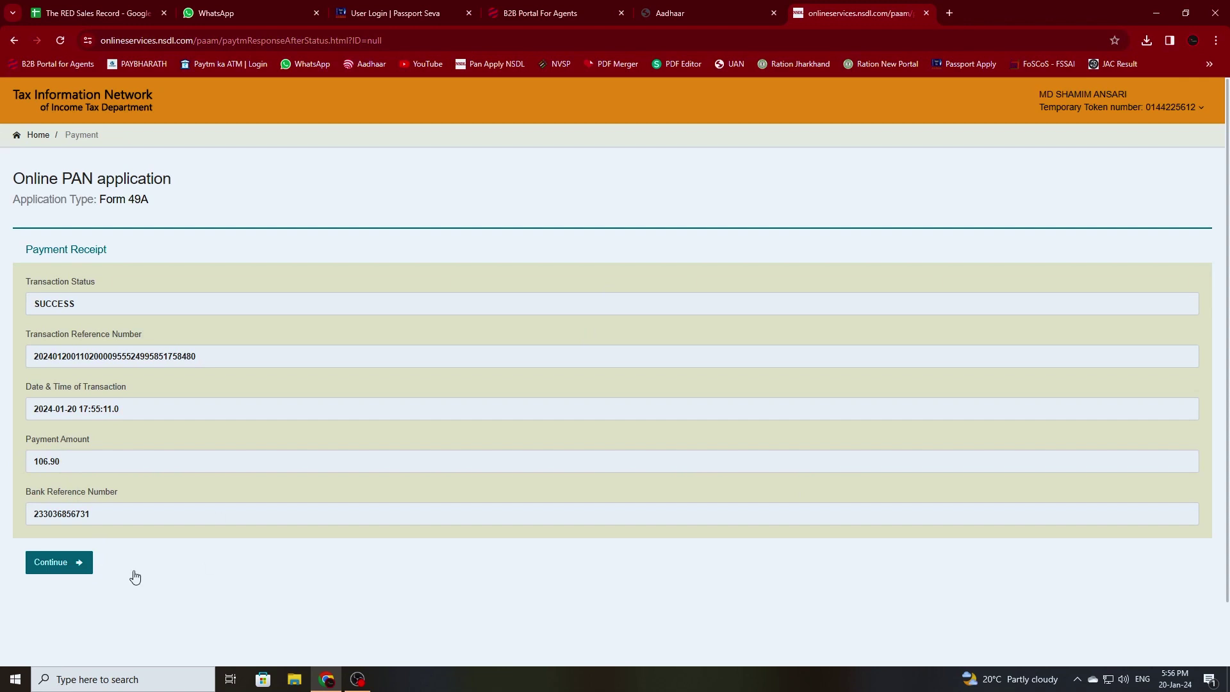
# Leave the receipt, give Aadhaar authentication consent and start authentication
pyautogui.click(55, 565)
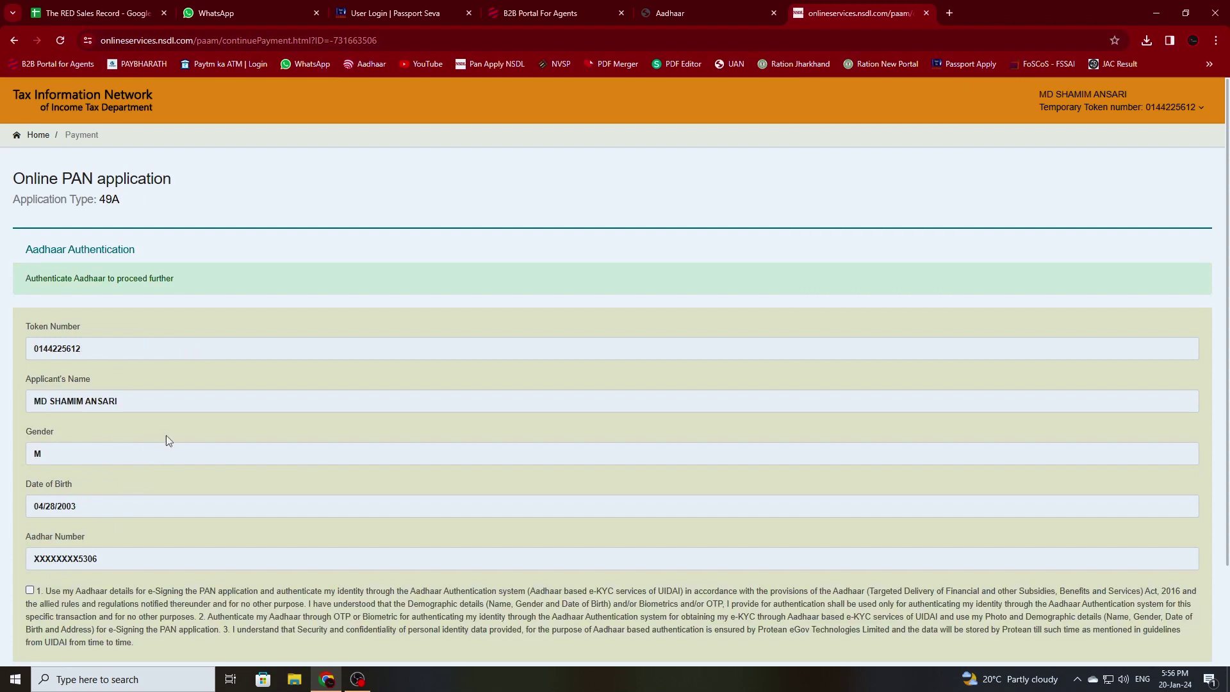
pyautogui.scroll(-2, 151, 502)
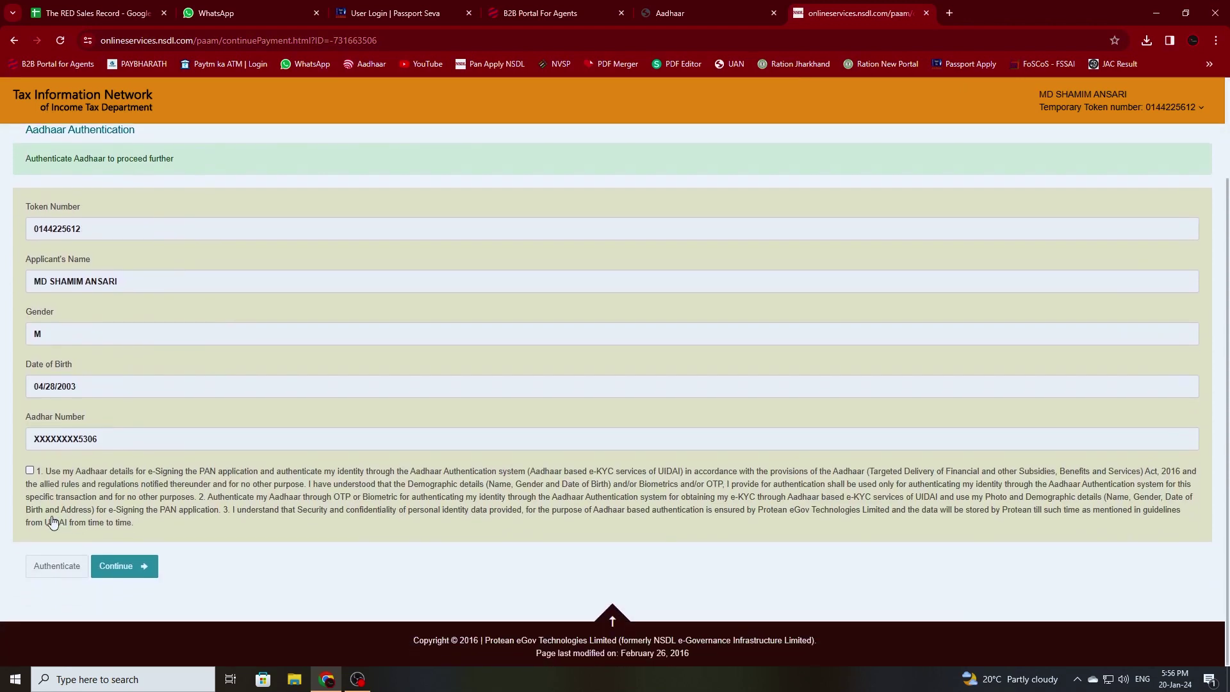
pyautogui.click(30, 472)
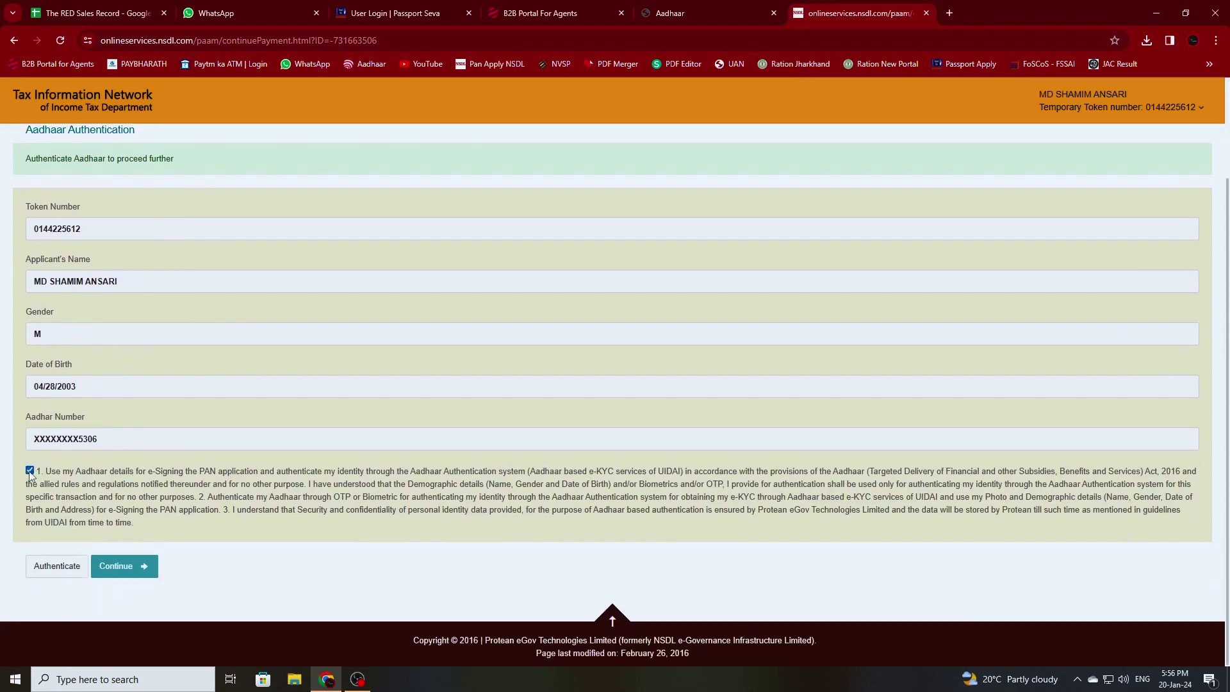
pyautogui.click(51, 567)
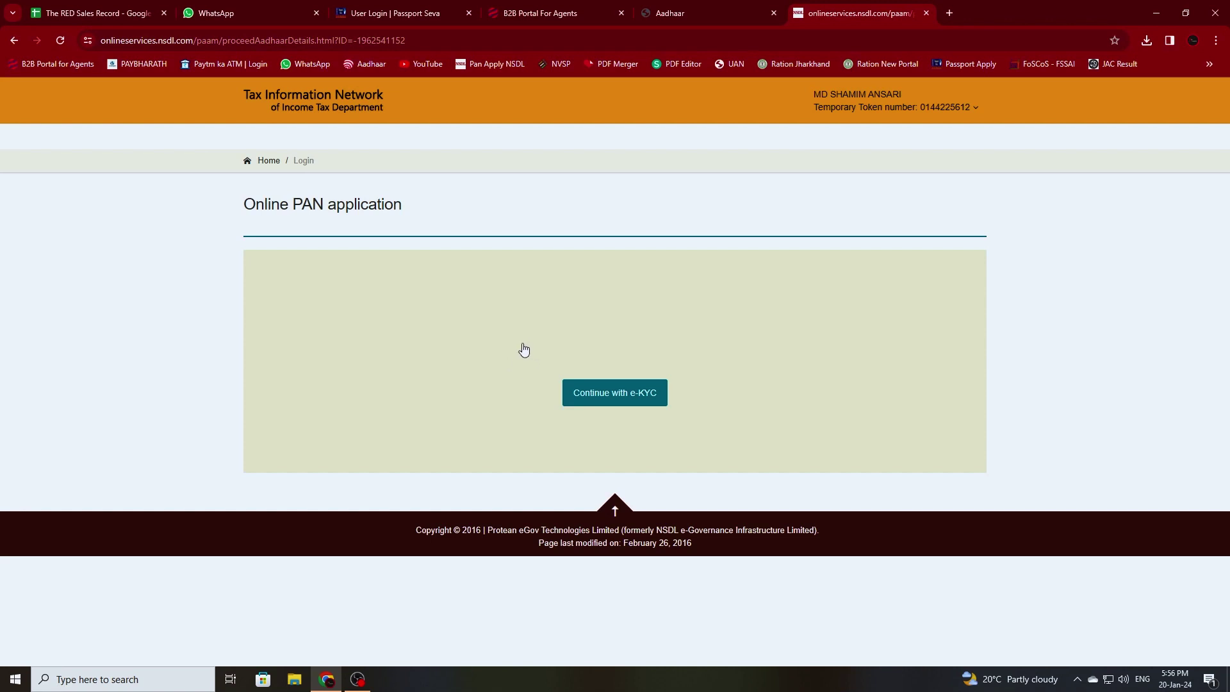
# Continue with Aadhaar e-KYC and submit the pasted one-time code for verification
pyautogui.click(620, 396)
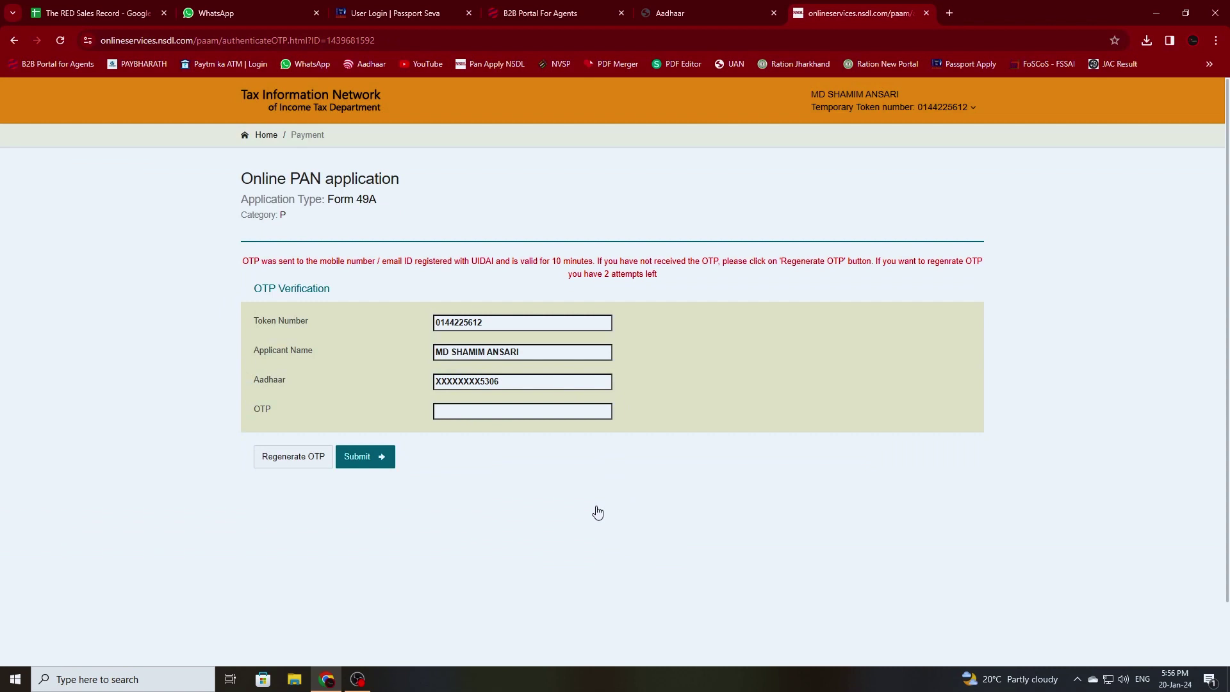
pyautogui.hotkey('ctrl', 'v')
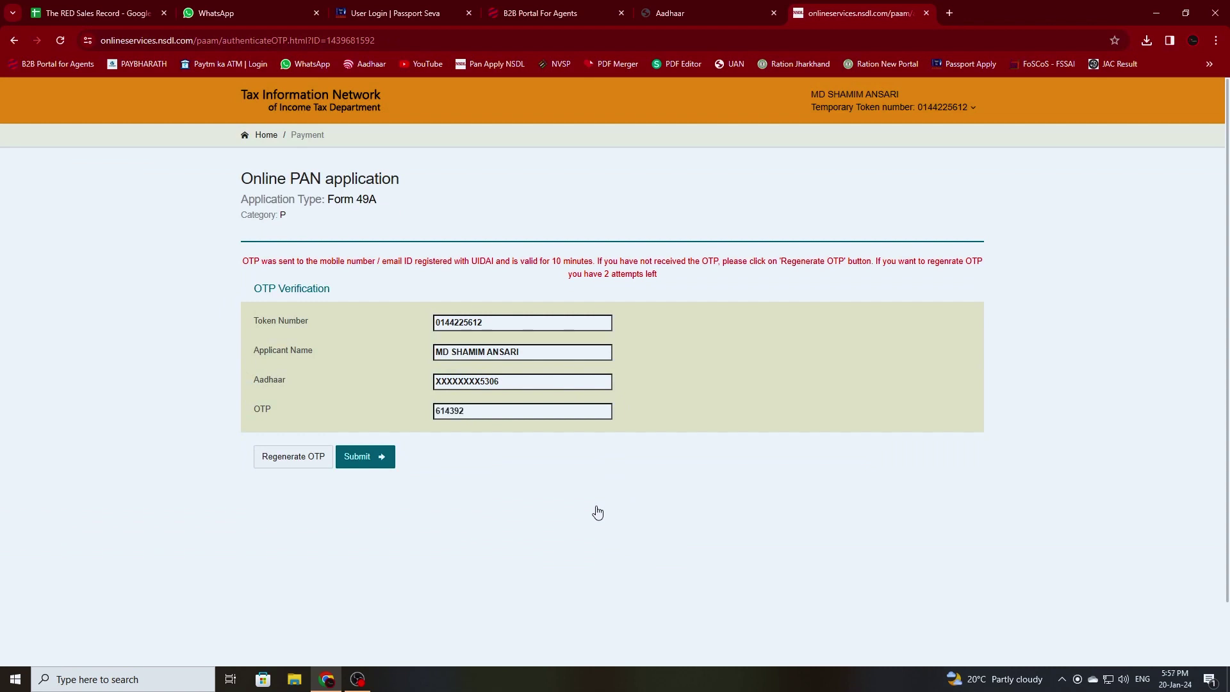
pyautogui.click(359, 456)
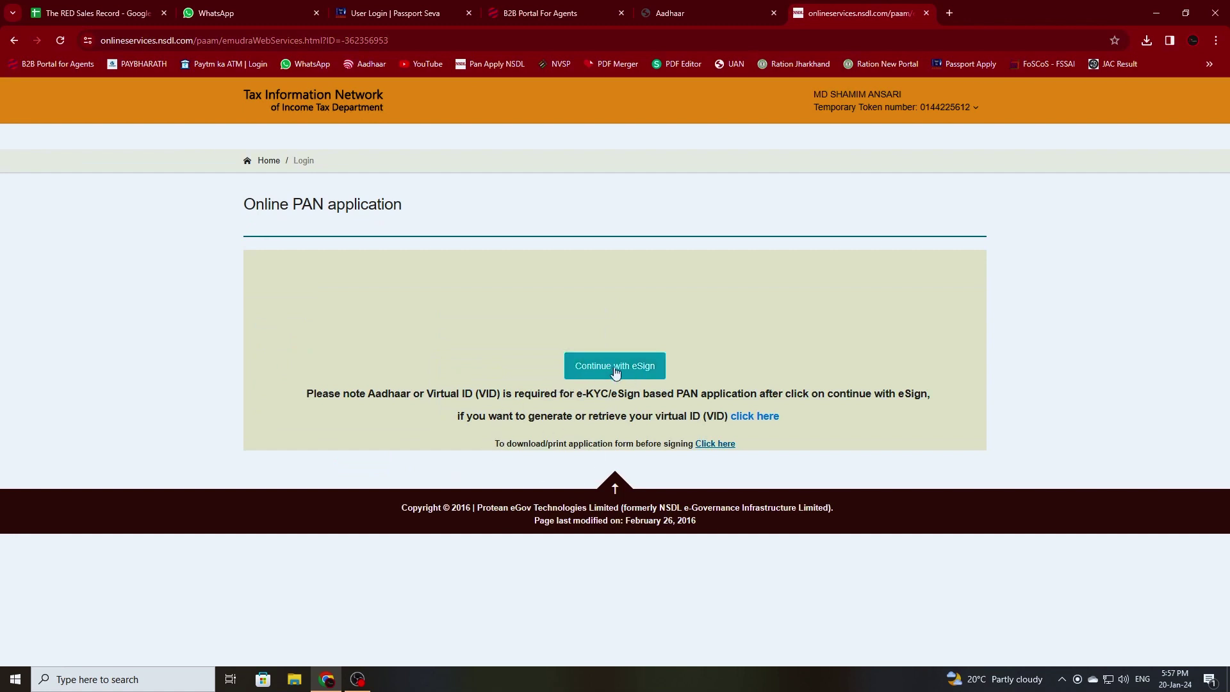
# E-sign by authorizing, entering the applicant's Aadhaar number, and verifying the one-time code
pyautogui.click(615, 370)
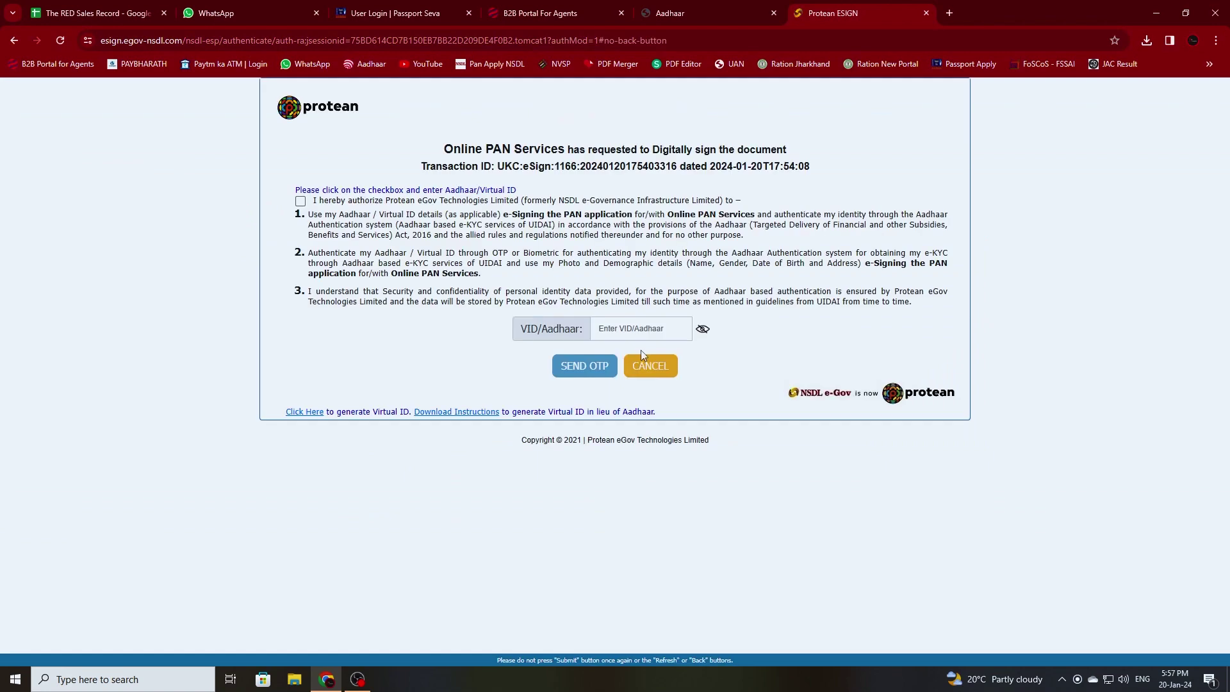
pyautogui.click(301, 202)
pyautogui.click(667, 328)
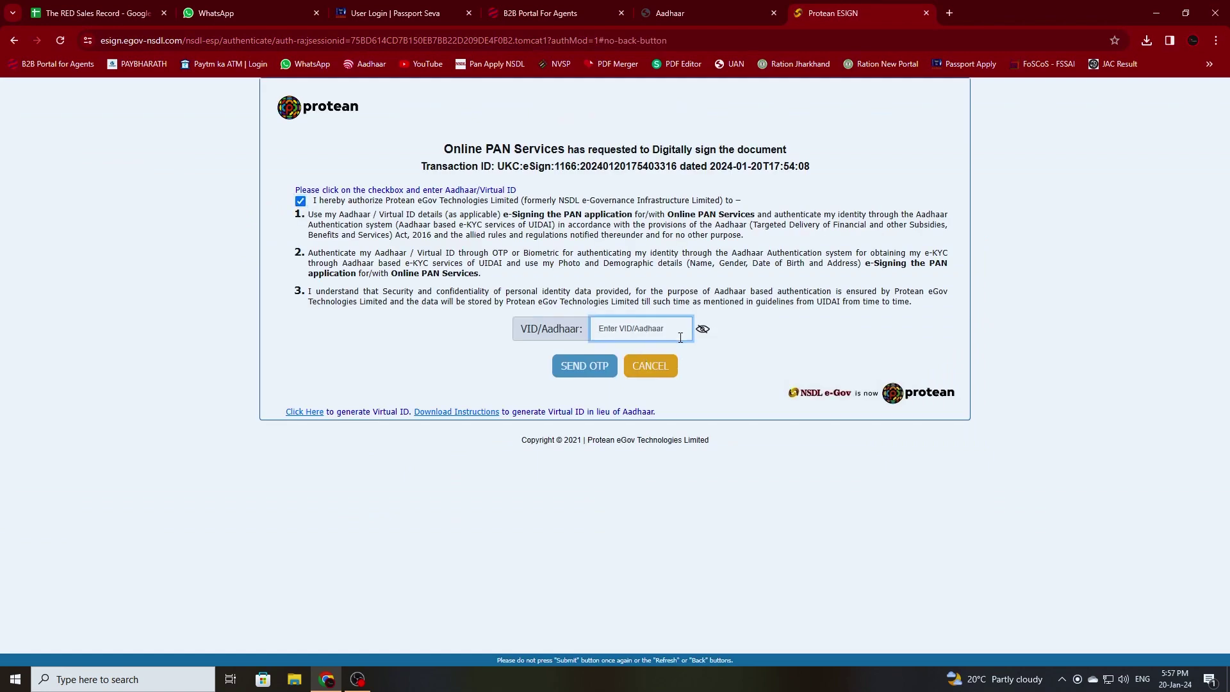
pyautogui.write('1')
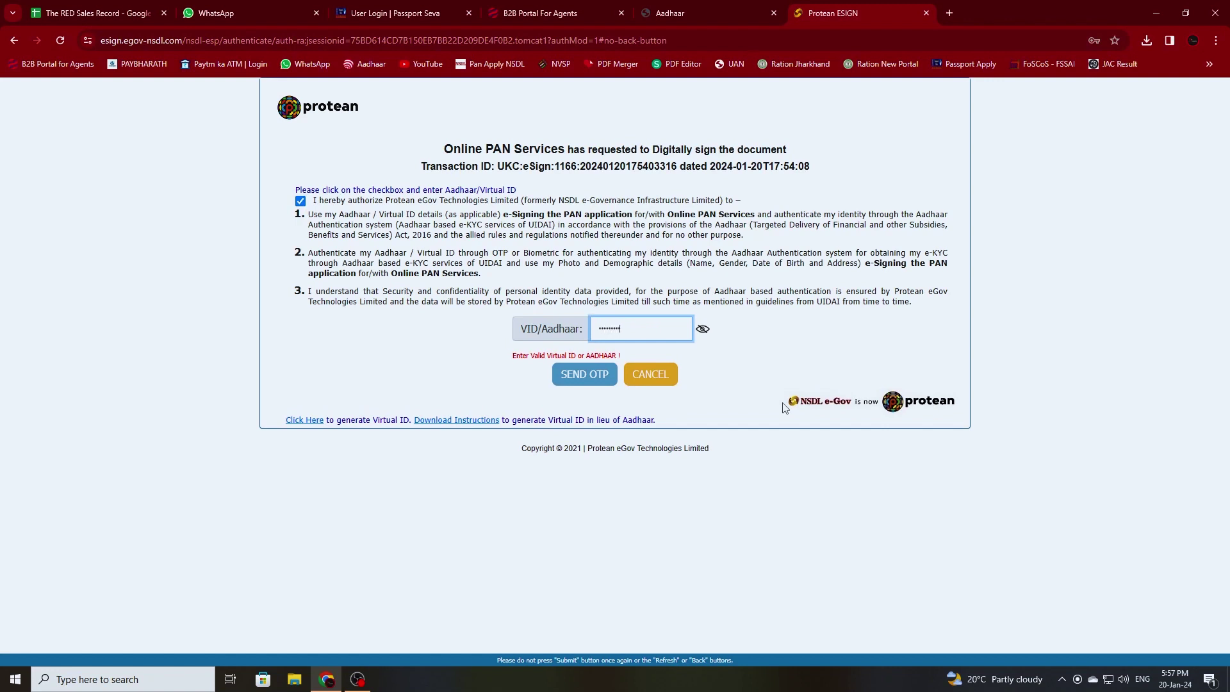
pyautogui.write('1')
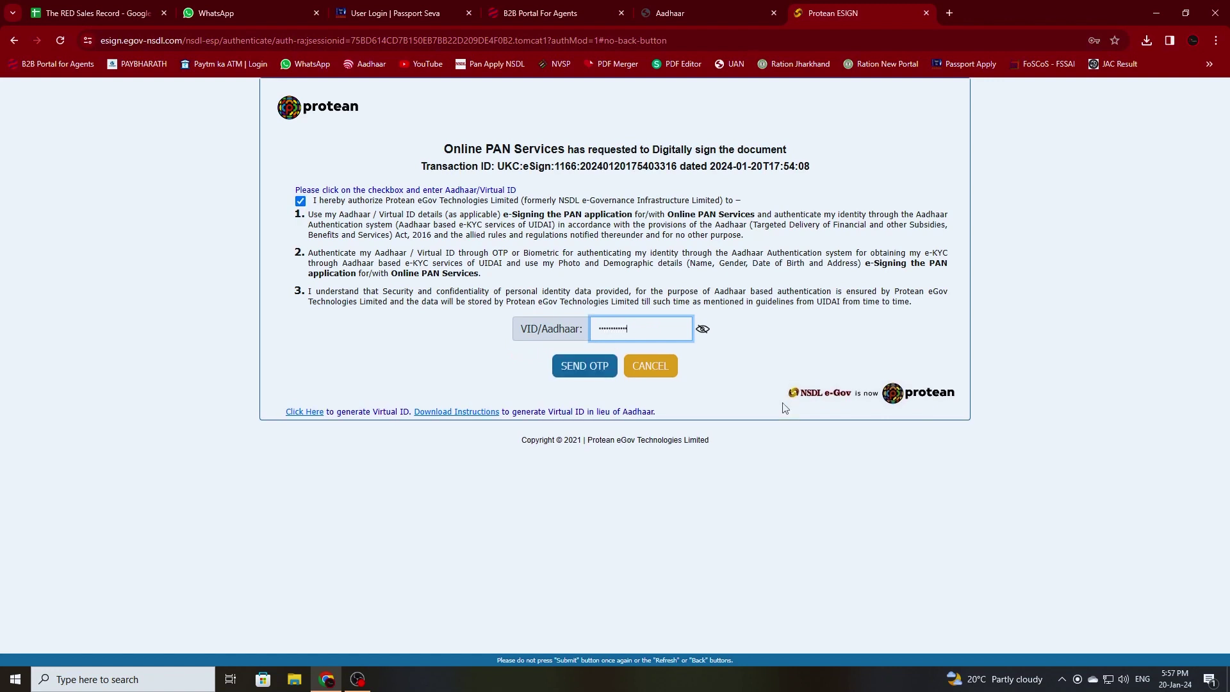
pyautogui.click(580, 370)
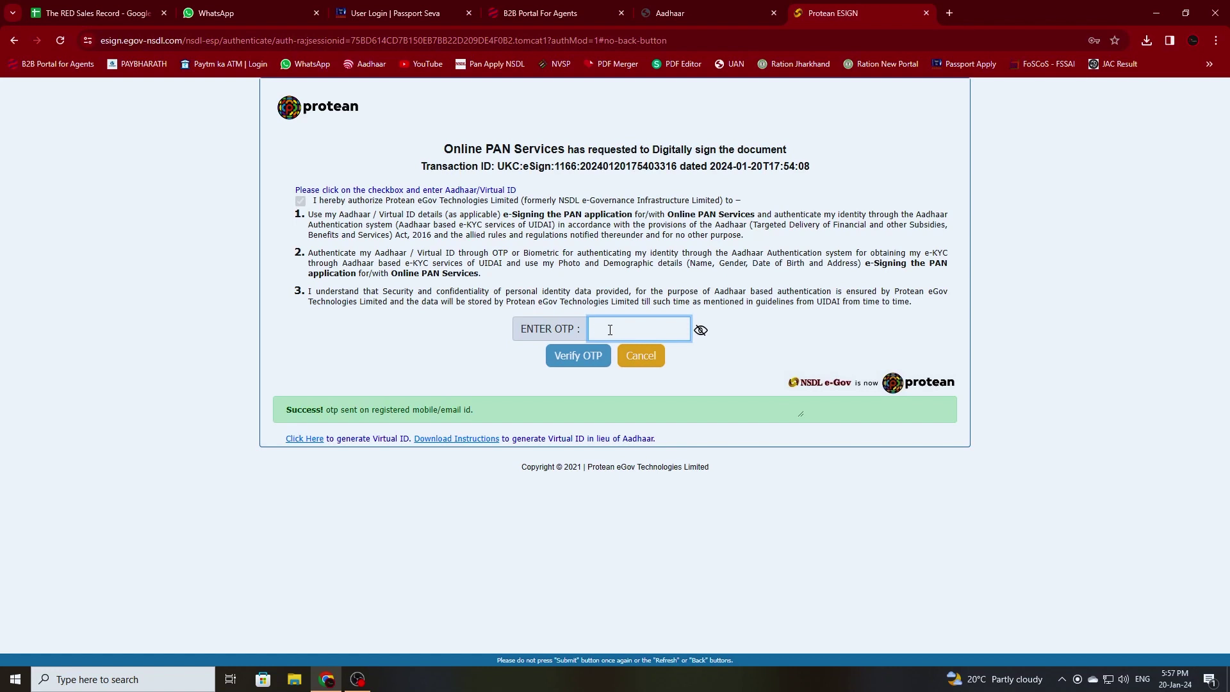
pyautogui.write('4')
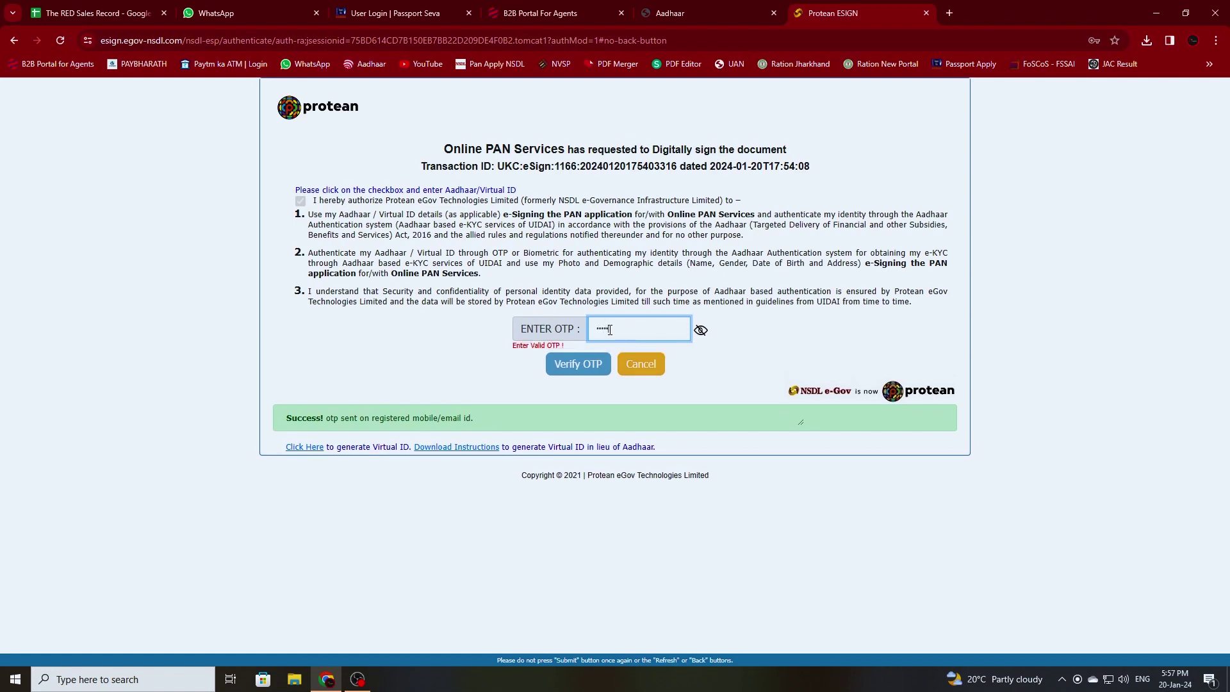
pyautogui.write('1')
pyautogui.click(578, 356)
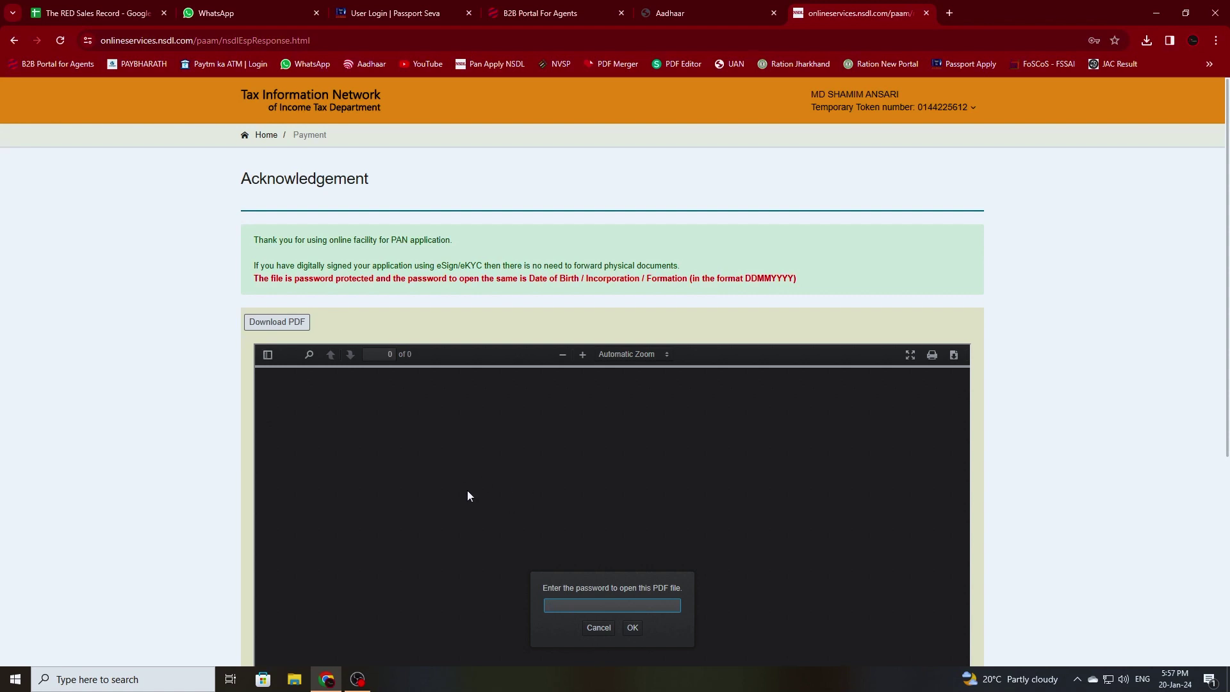
# Enter the applicant's date-of-birth password to open the acknowledgement PDF and scroll through Form 49A
pyautogui.write('••••••••')
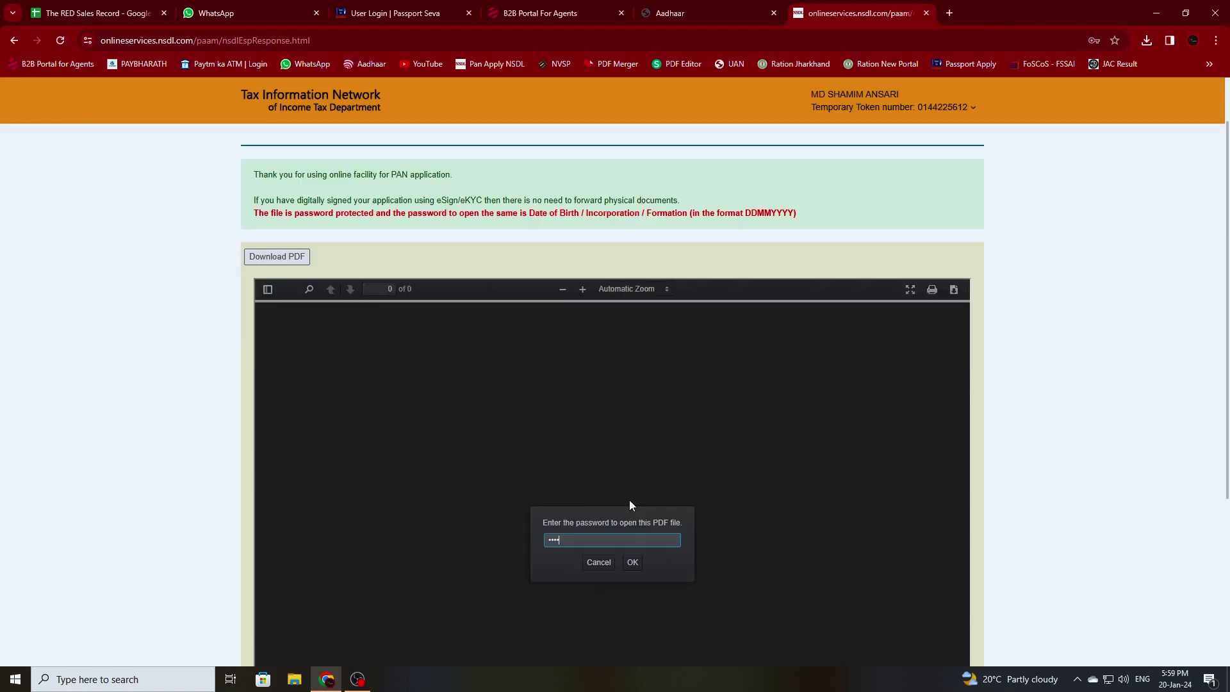
pyautogui.press('Return')
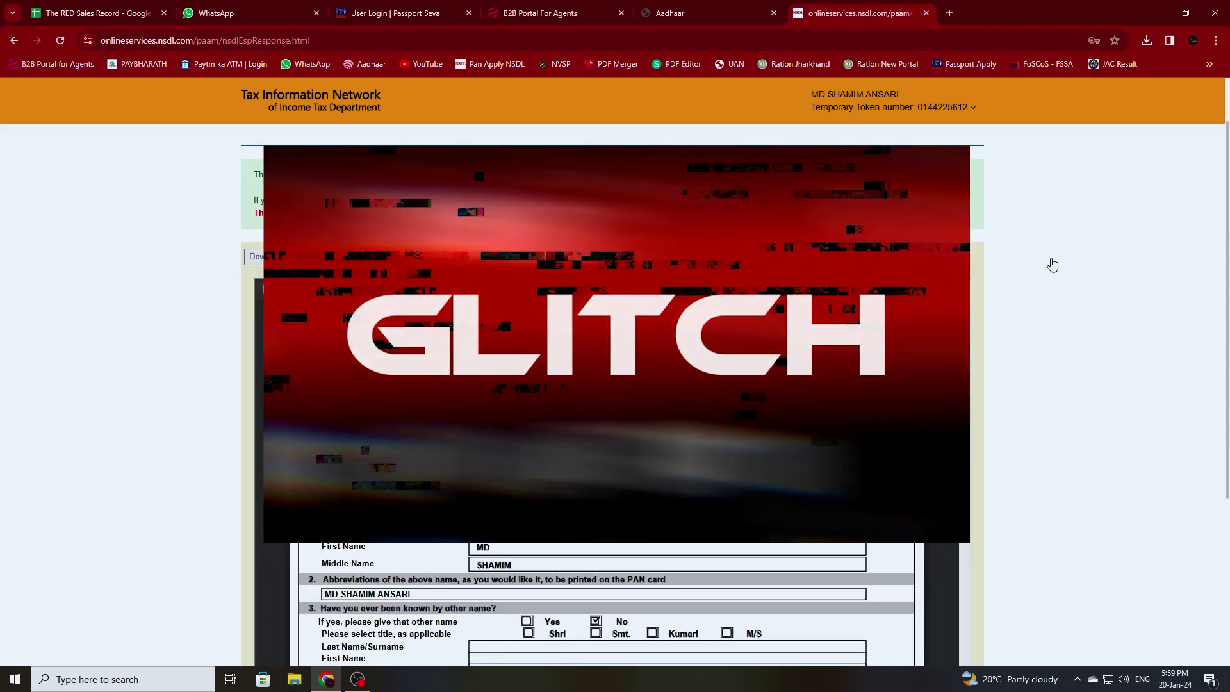
pyautogui.scroll(-7, 1021, 393)
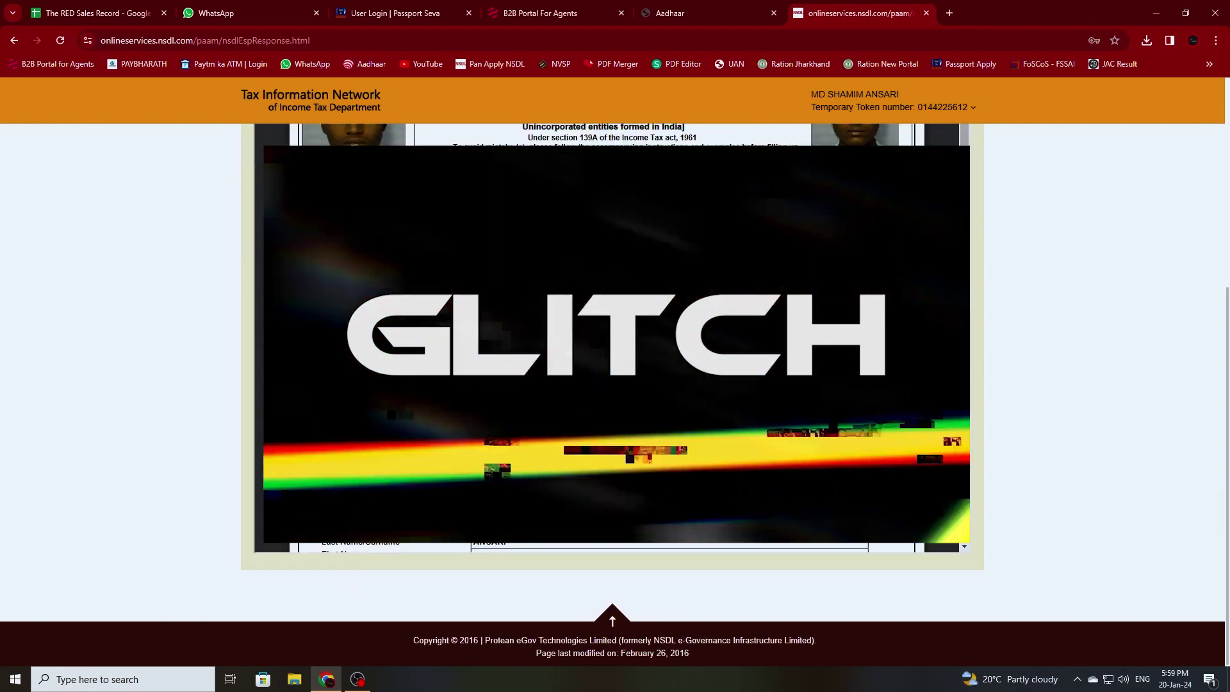